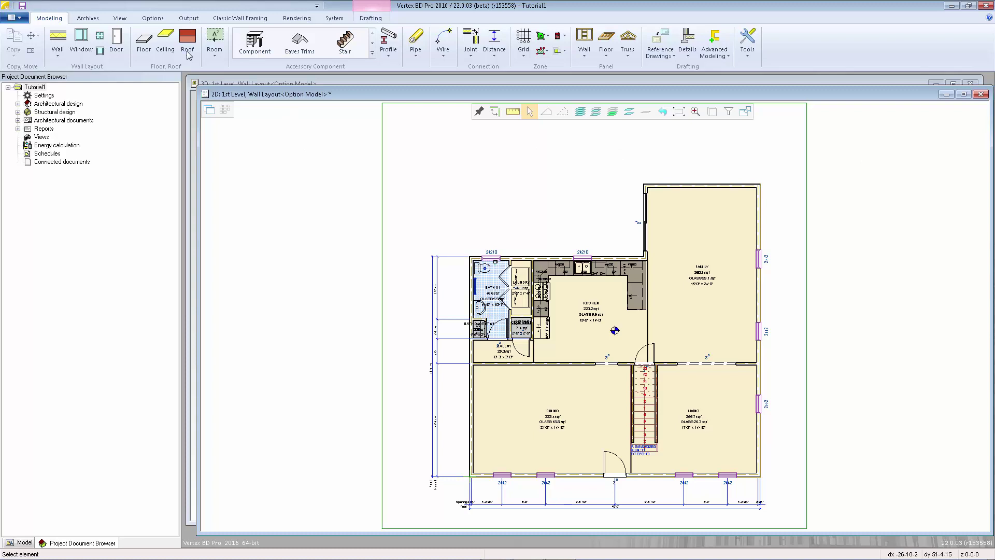
- Open the existing drawing sheet res-b-05-1fp.vxp with its views and models updated
{"action": "left_click", "coordinate": [189, 18]}
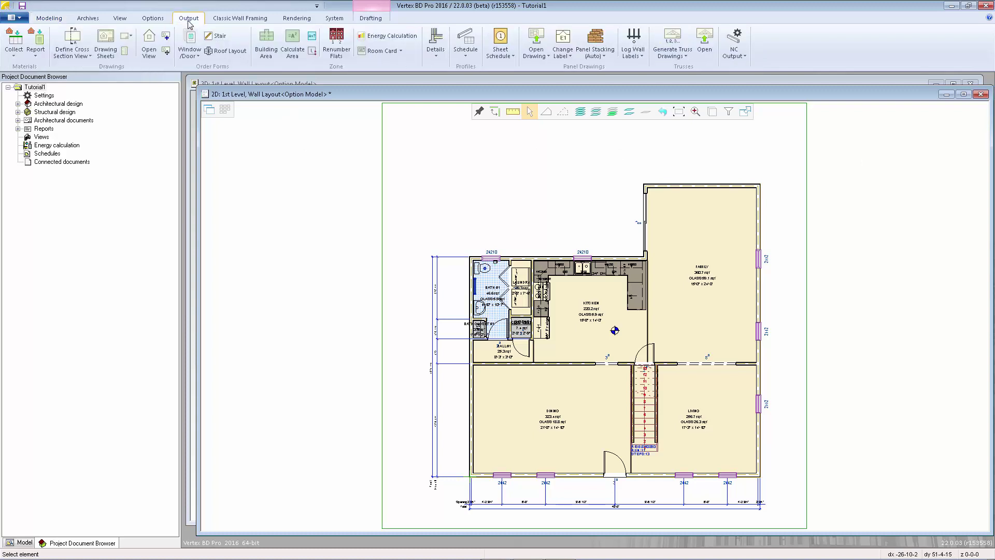
{"action": "left_click", "coordinate": [106, 45]}
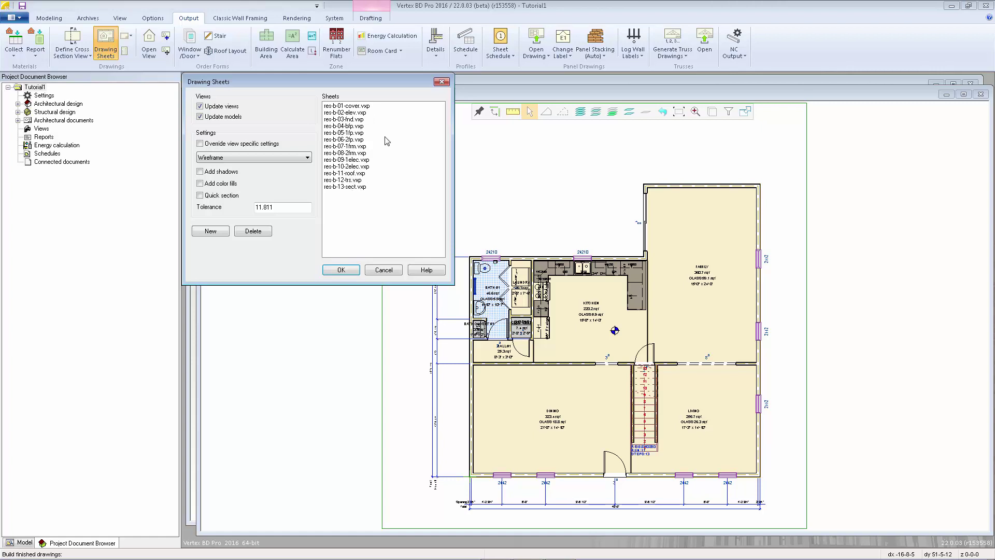
{"action": "left_click", "coordinate": [351, 134]}
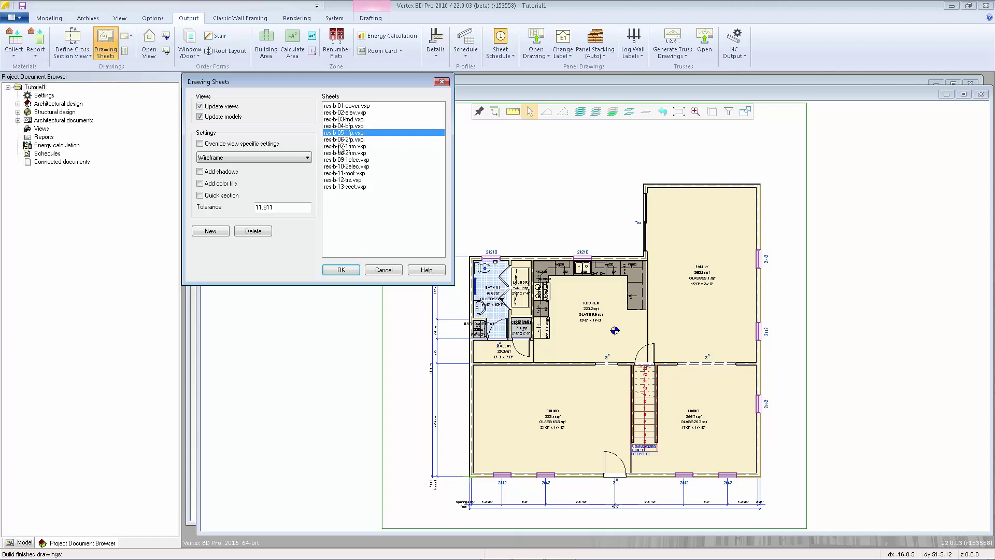
{"action": "left_click", "coordinate": [337, 270]}
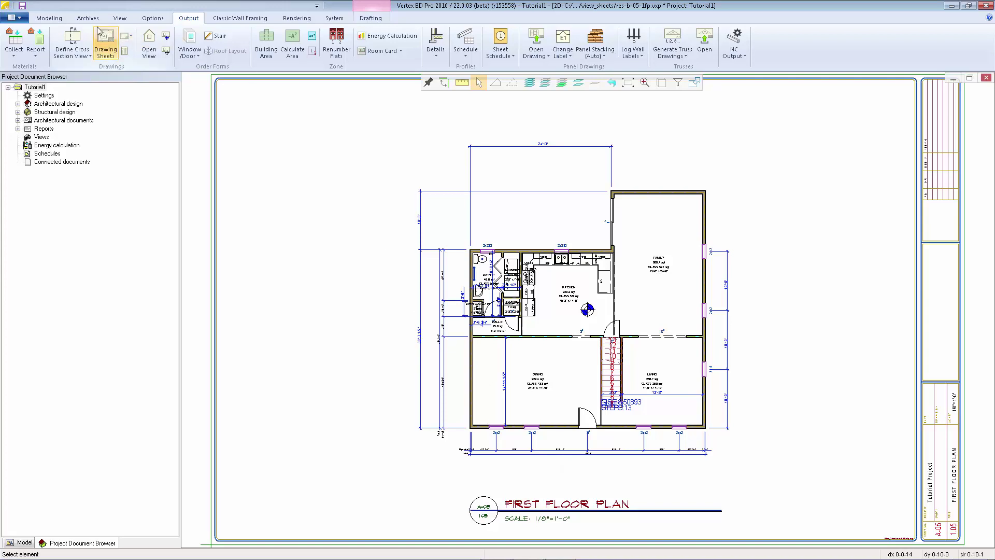
- Inspect the properties of the sheet's reference drawings and close the sheet without saving changes
{"action": "left_click", "coordinate": [47, 19]}
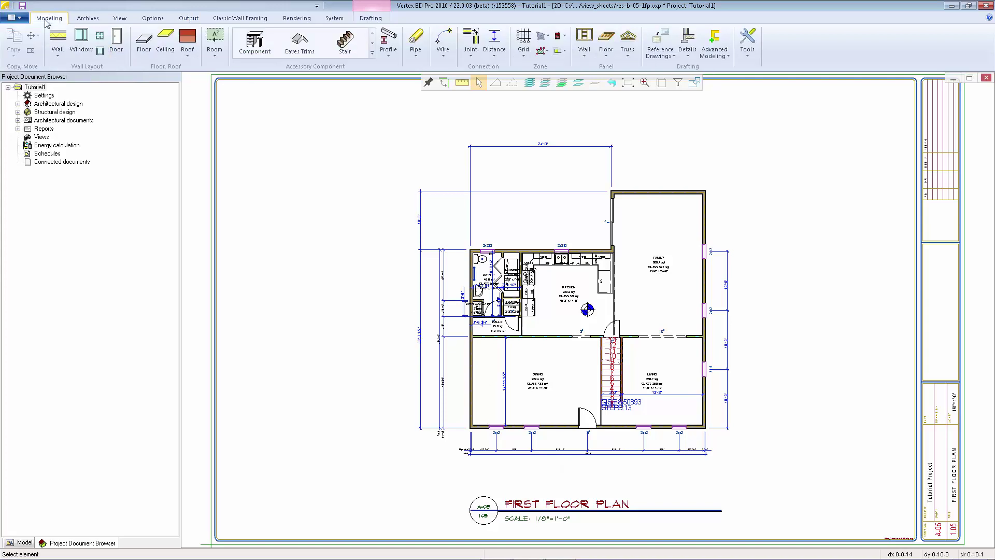
{"action": "left_click", "coordinate": [657, 54]}
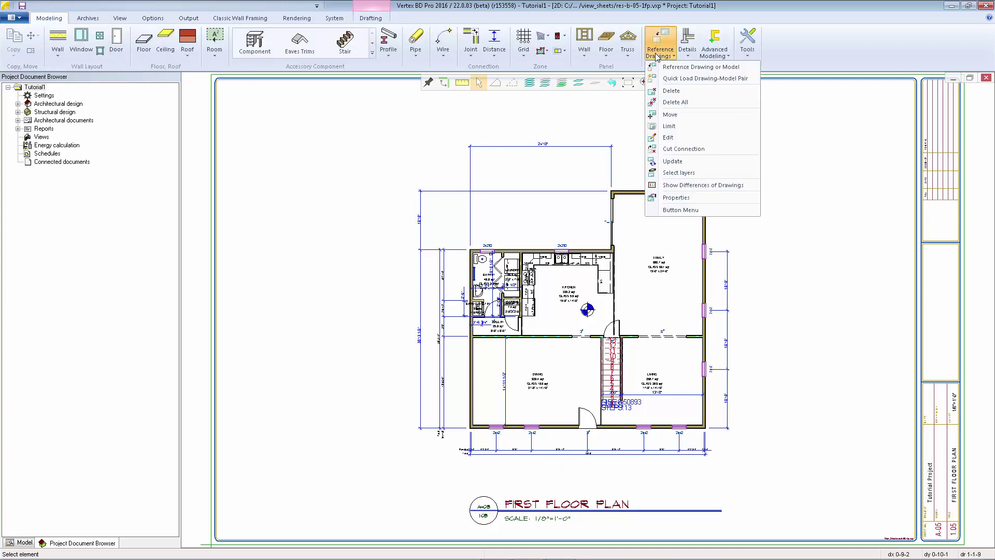
{"action": "left_click", "coordinate": [683, 198]}
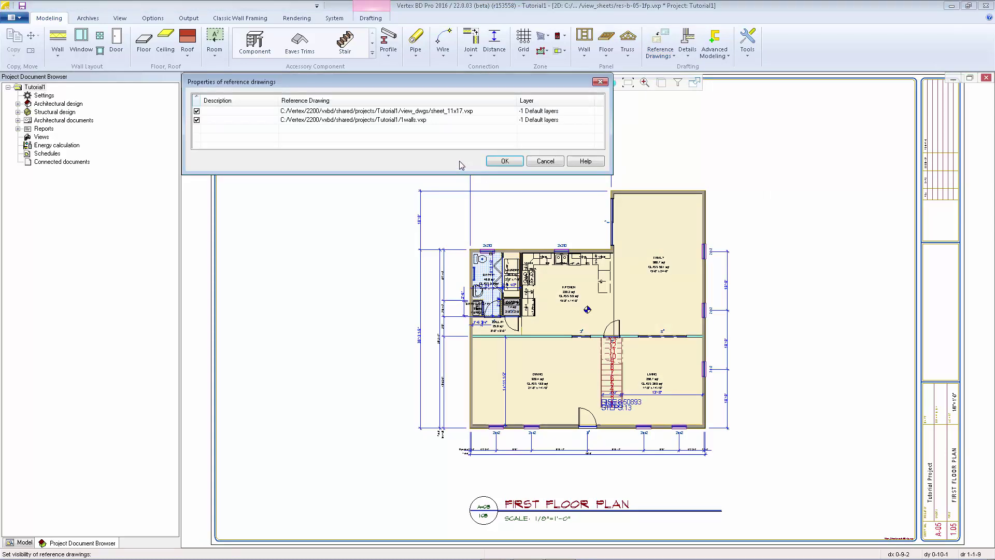
{"action": "left_click", "coordinate": [450, 112]}
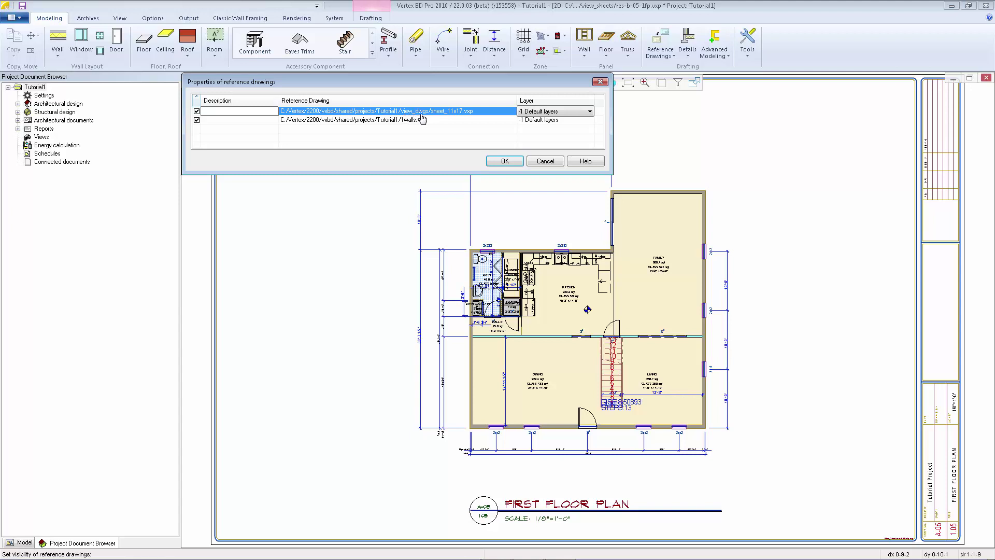
{"action": "left_click", "coordinate": [424, 119]}
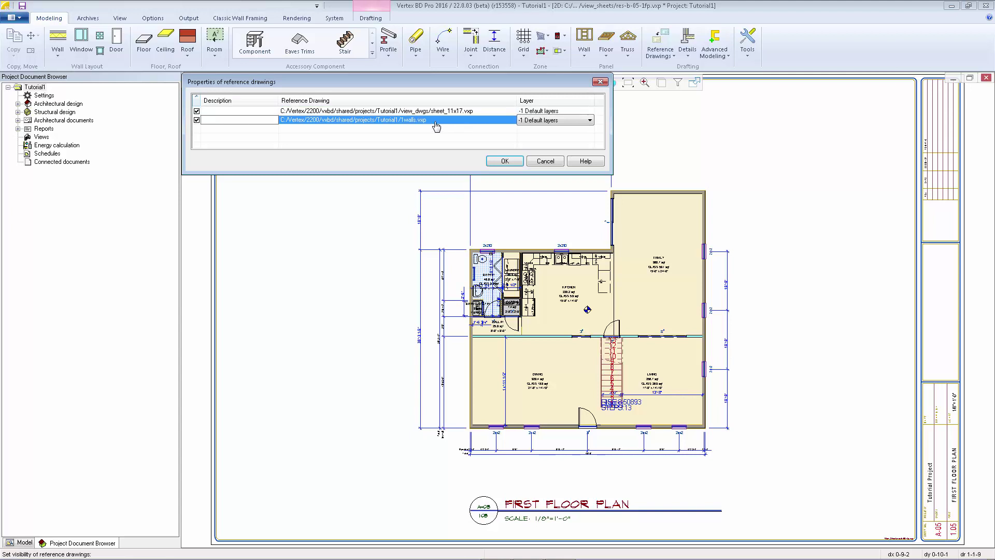
{"action": "left_click", "coordinate": [545, 161]}
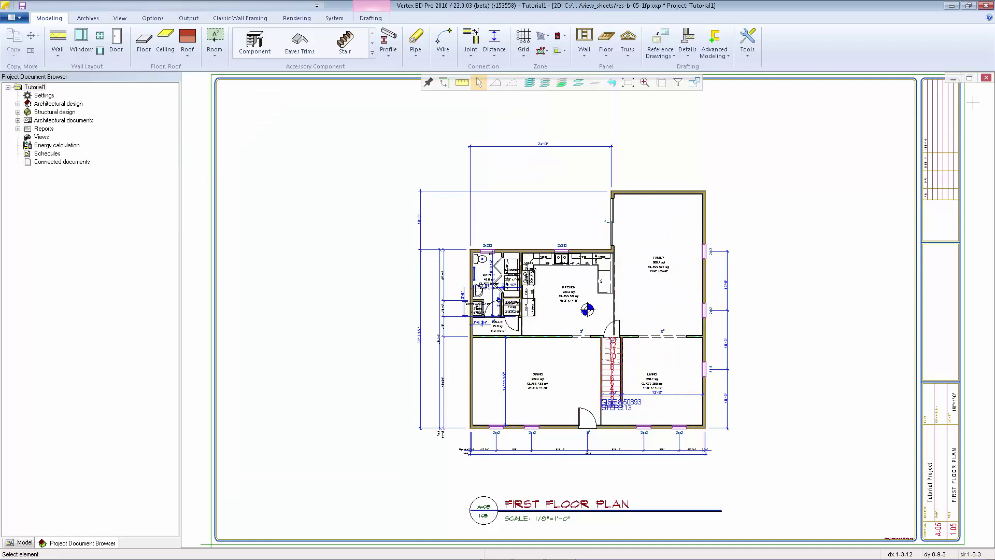
{"action": "left_click", "coordinate": [986, 78]}
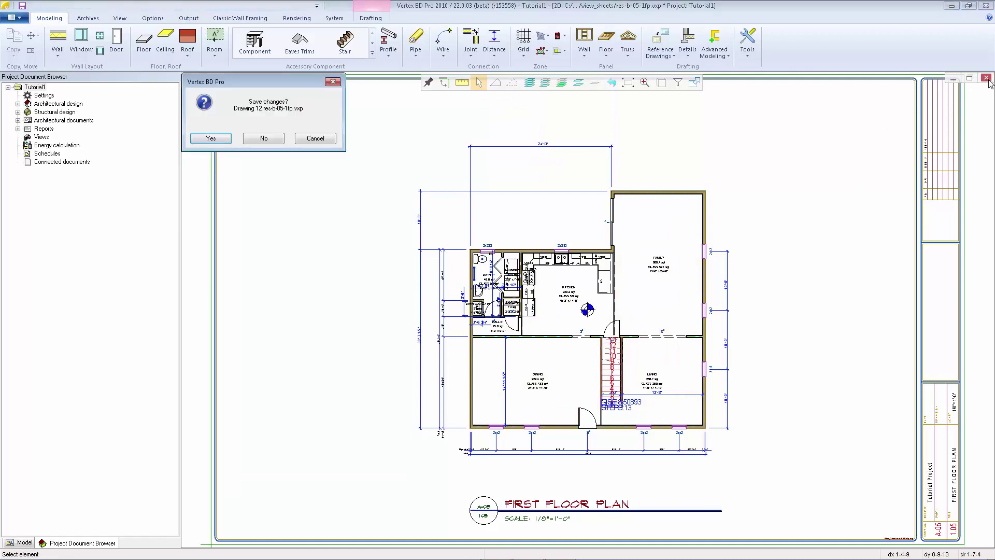
{"action": "left_click", "coordinate": [264, 138]}
- Create a new drawing sheet with the file name Tutorial1 and the title Tutorial Sheet 1
{"action": "left_click", "coordinate": [189, 18]}
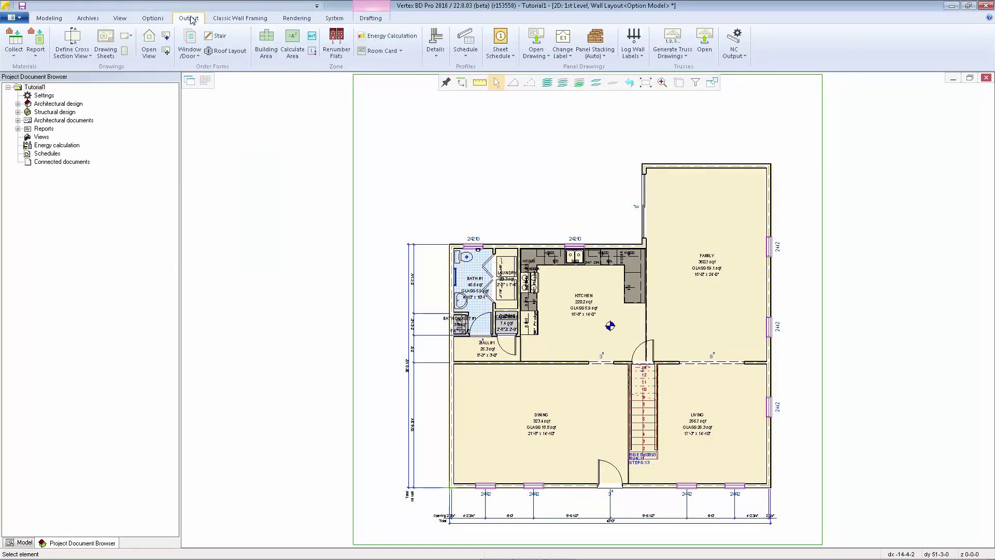
{"action": "left_click", "coordinate": [103, 39]}
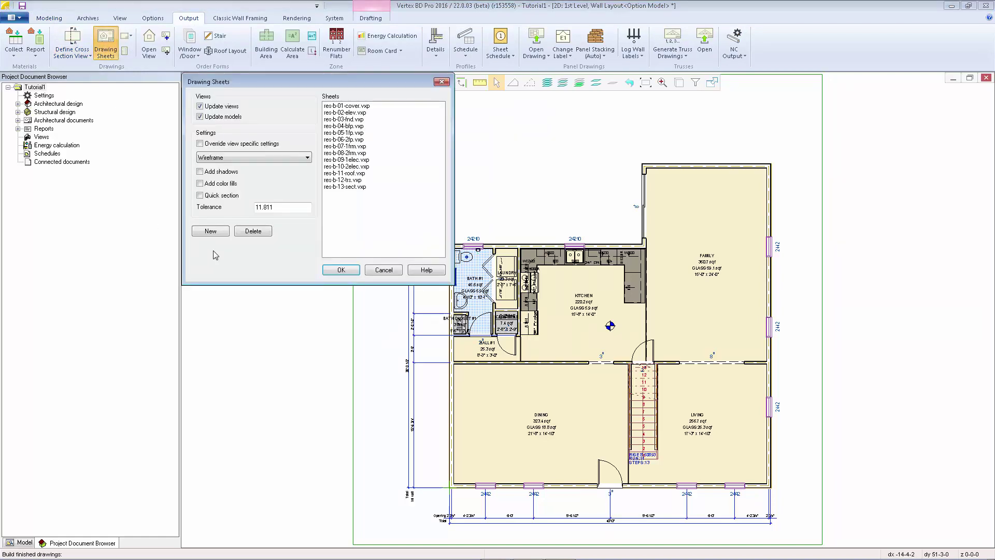
{"action": "left_click", "coordinate": [210, 231]}
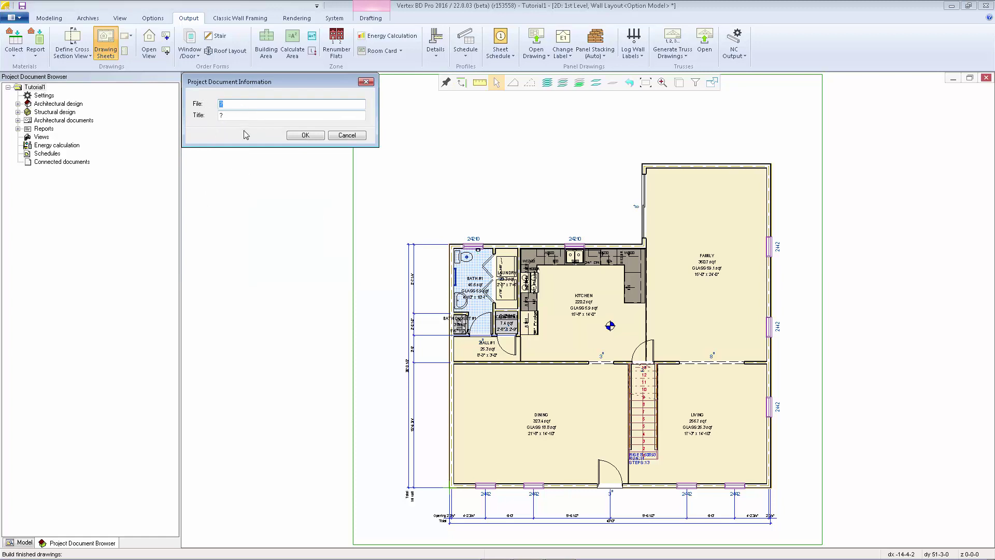
{"action": "type", "text": "Tutorial1"}
{"action": "key", "text": "Tab"}
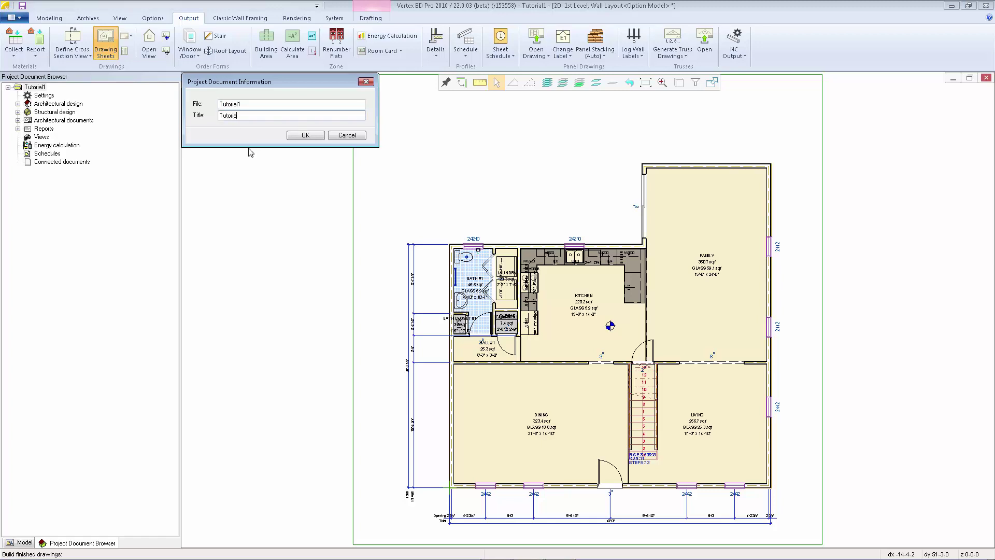
{"action": "type", "text": "Tutorial Sheet 1"}
{"action": "left_click", "coordinate": [306, 134]}
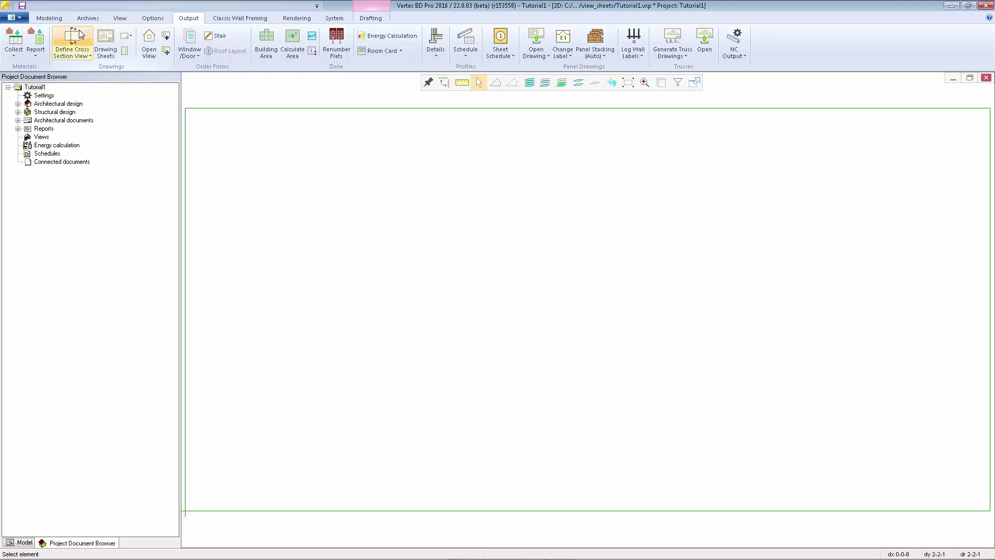
- Load sheet_24x36.vxp from the view_dwgs folder as a reference drawing with all layers visible and its location selectable
{"action": "left_click", "coordinate": [52, 18]}
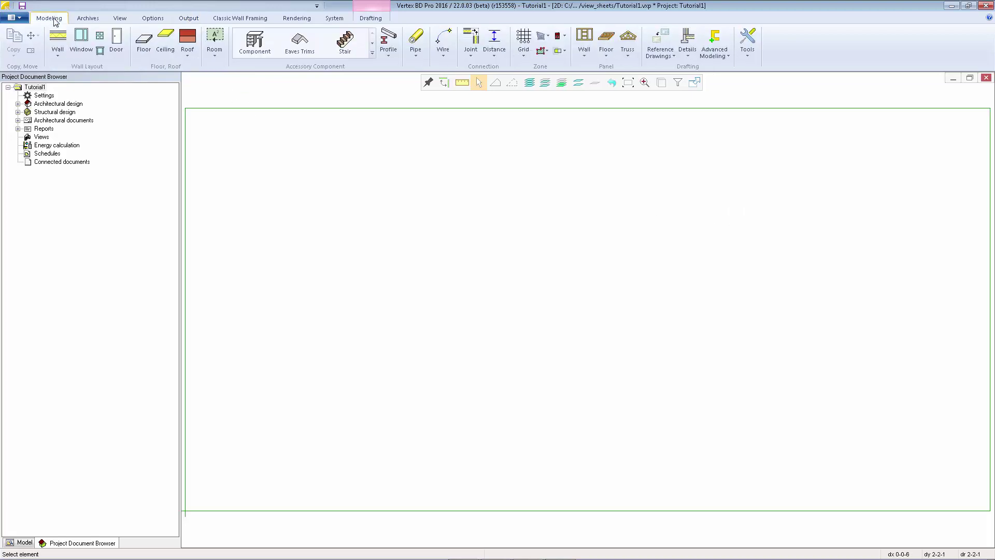
{"action": "left_click", "coordinate": [657, 57]}
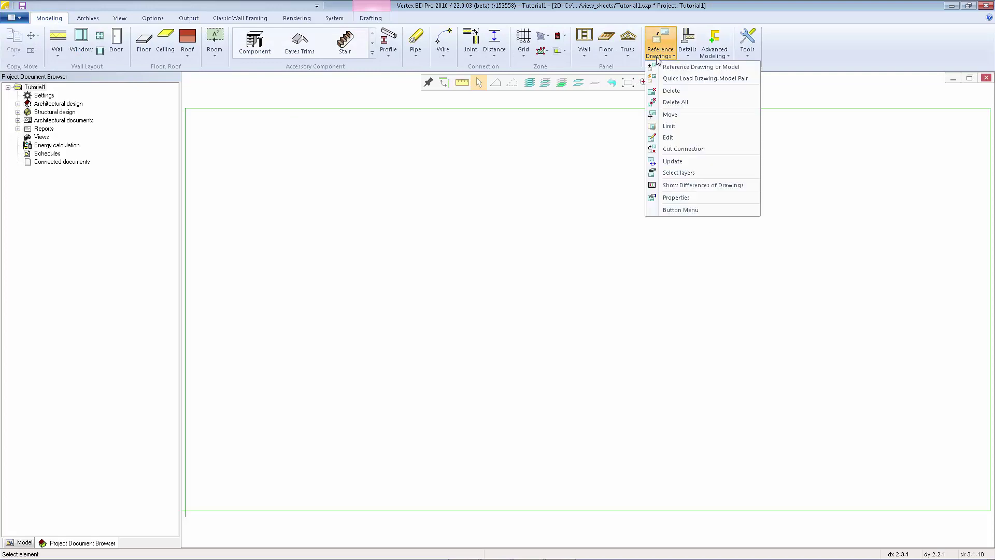
{"action": "left_click", "coordinate": [714, 68]}
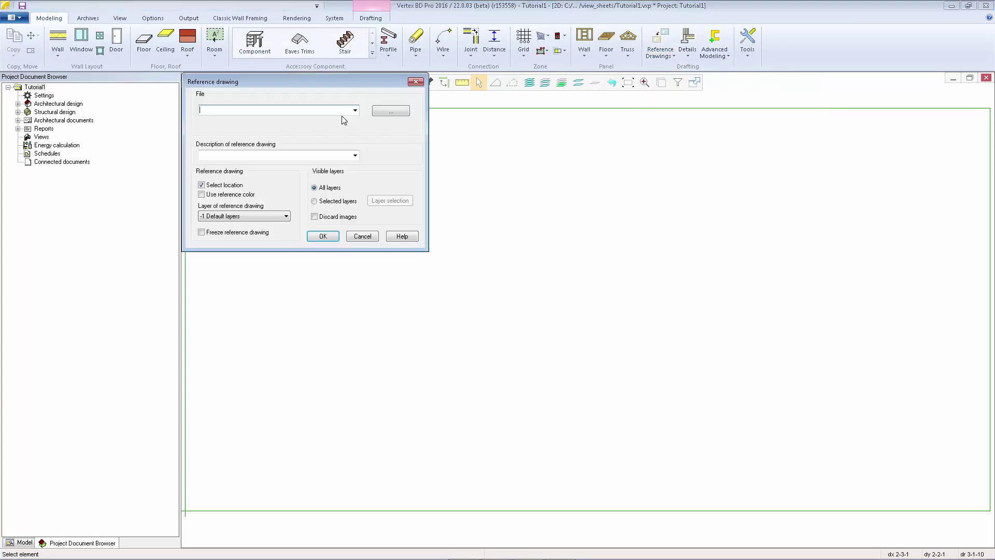
{"action": "left_click", "coordinate": [391, 112]}
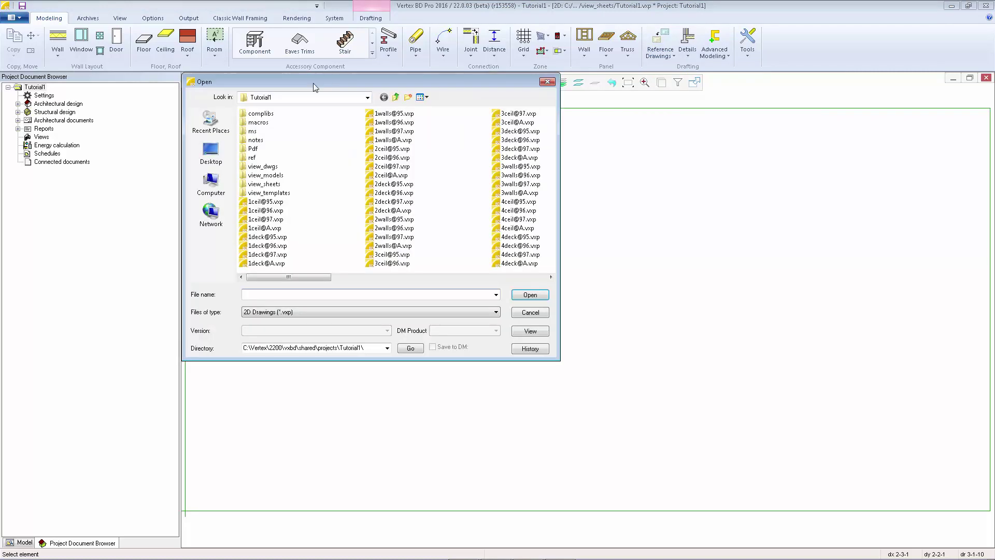
{"action": "double_click", "coordinate": [262, 167]}
{"action": "left_click", "coordinate": [311, 193]}
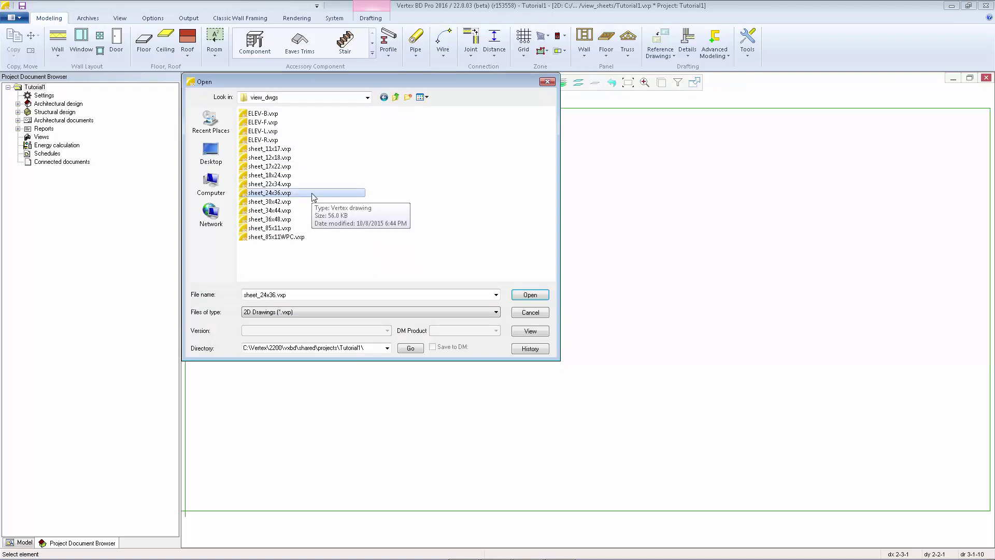
{"action": "left_click", "coordinate": [530, 295]}
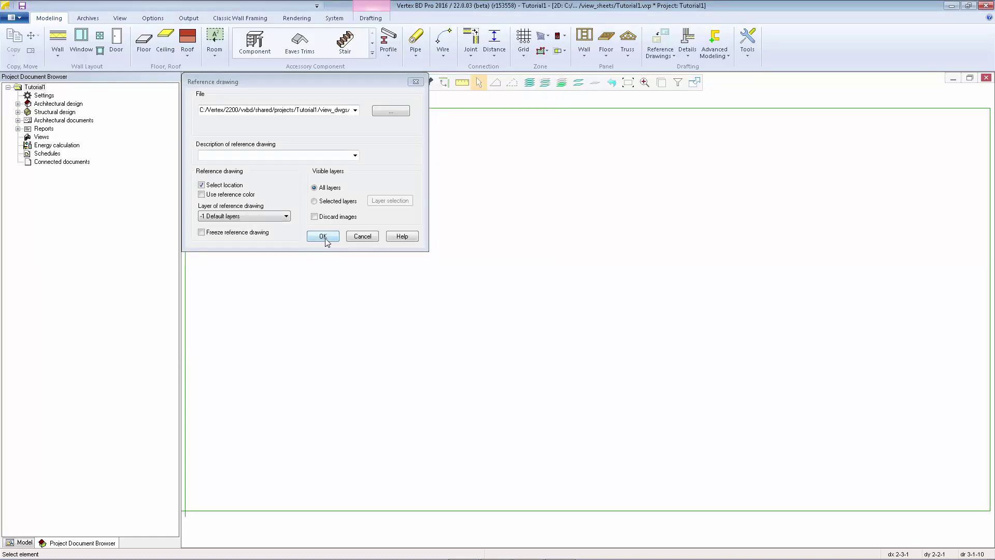
{"action": "left_click", "coordinate": [324, 236]}
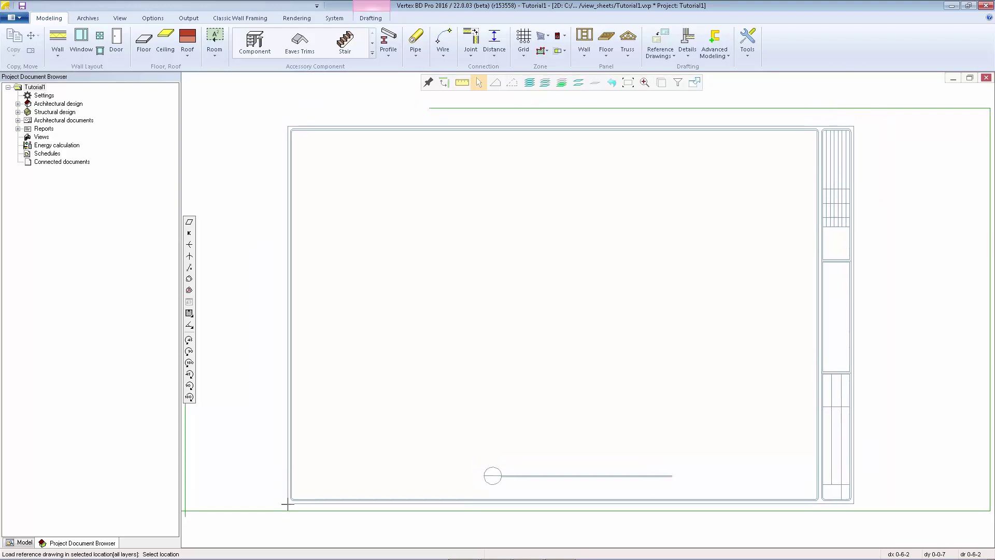
- Set the reference drawing's scale to F.S. and place it at the lower-left corner of the drawing limits
{"action": "left_click", "coordinate": [190, 233]}
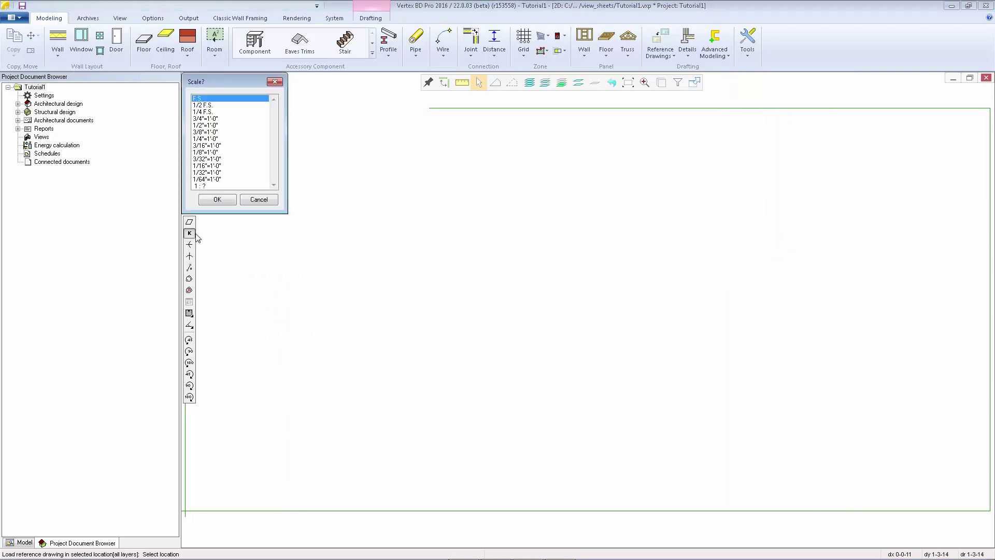
{"action": "double_click", "coordinate": [214, 102]}
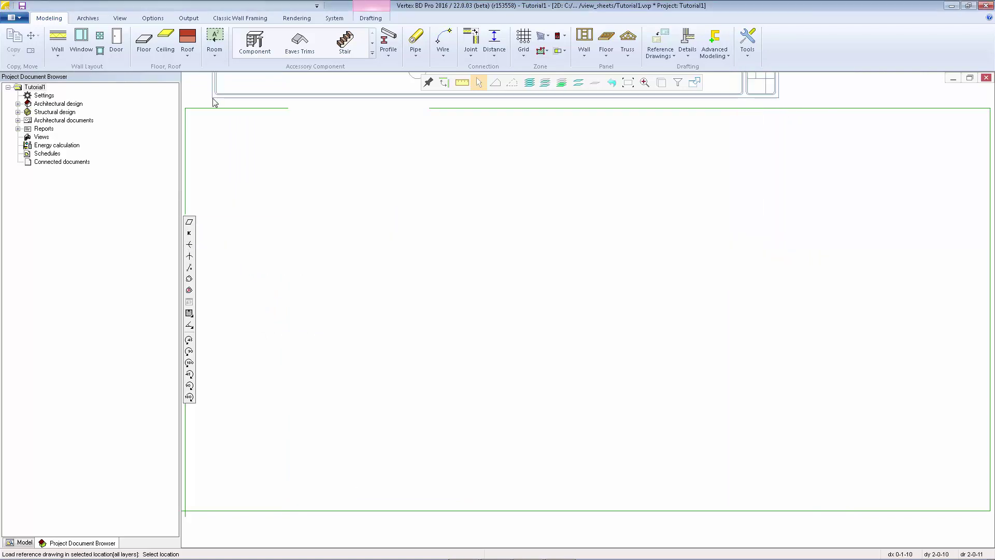
{"action": "scroll", "coordinate": [589, 311], "scroll_direction": "down", "scroll_amount": 3}
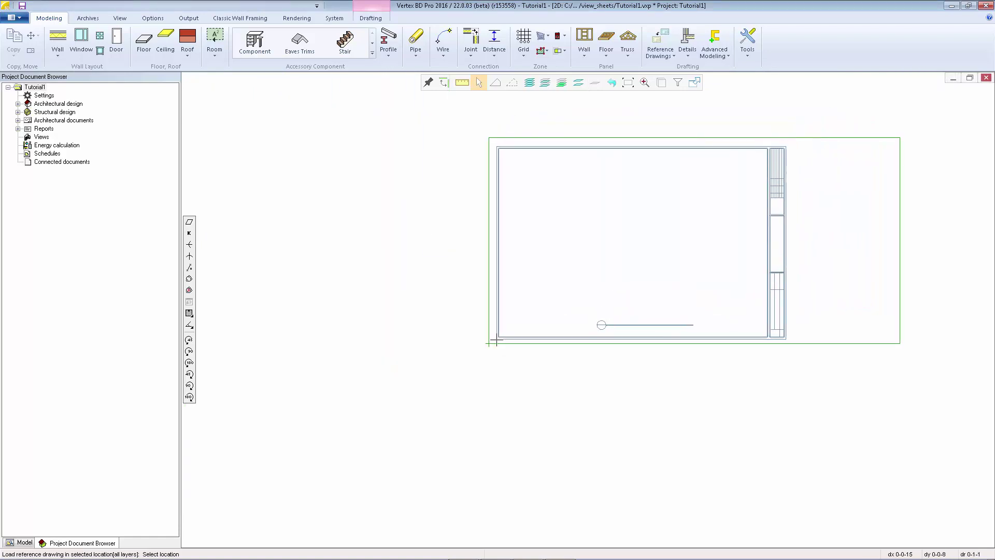
{"action": "scroll", "coordinate": [581, 310], "scroll_direction": "up", "scroll_amount": 3}
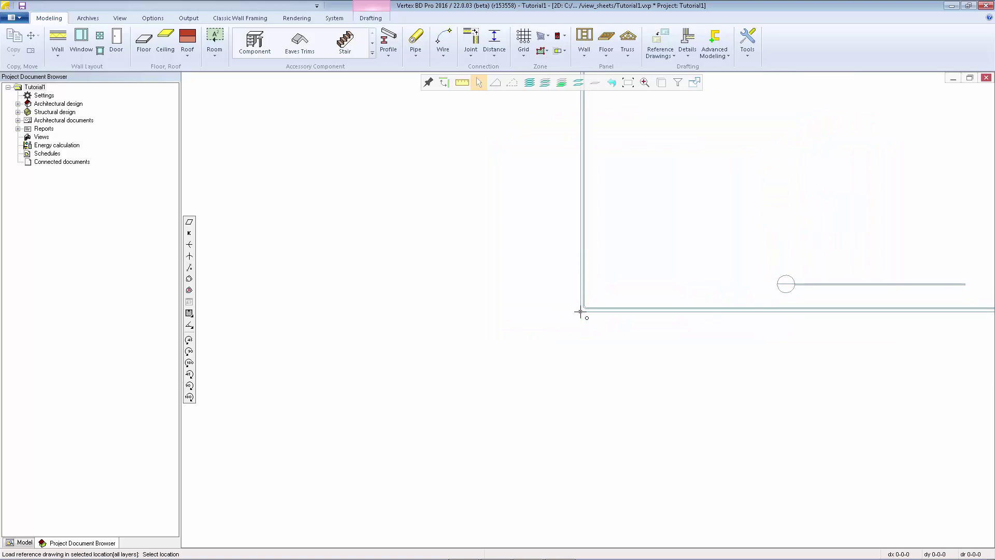
{"action": "left_click", "coordinate": [581, 311]}
{"action": "scroll", "coordinate": [588, 310], "scroll_direction": "down", "scroll_amount": 3}
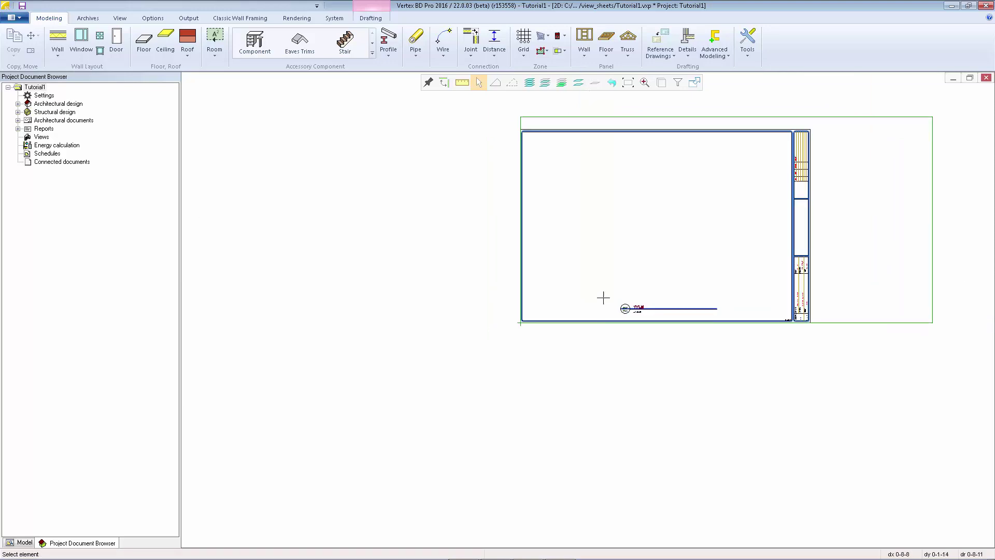
{"action": "scroll", "coordinate": [647, 241], "scroll_direction": "up", "scroll_amount": 2}
{"action": "scroll", "coordinate": [590, 301], "scroll_direction": "down", "scroll_amount": 1}
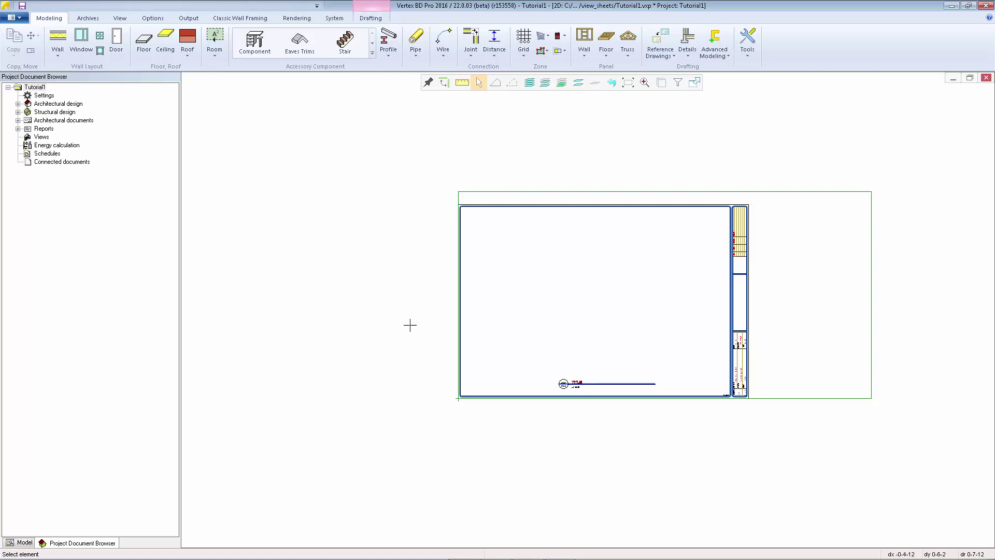
- Redefine the drawing limits as a box around the 24x36 sheet border, from its lower-left to its upper-right corner
{"action": "right_click", "coordinate": [398, 281]}
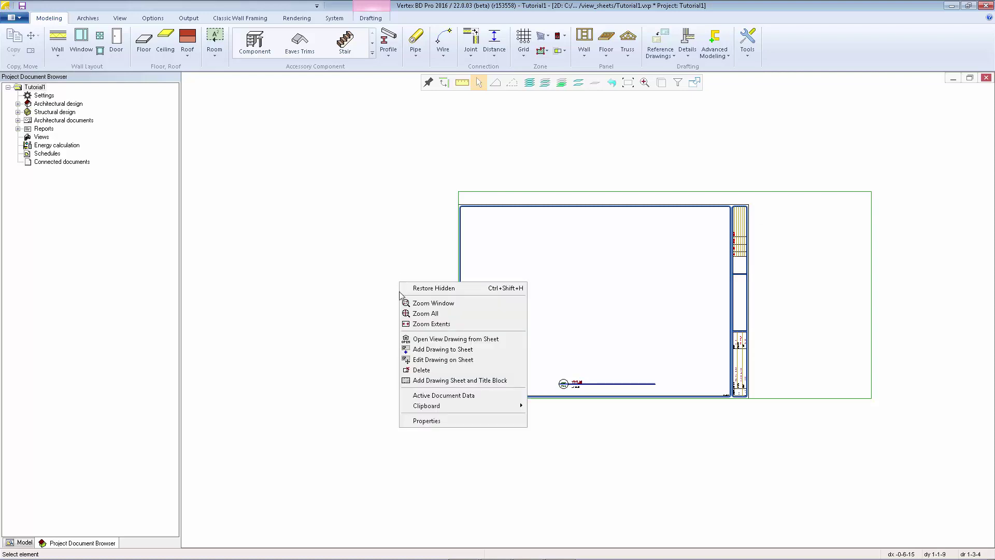
{"action": "left_click", "coordinate": [433, 421]}
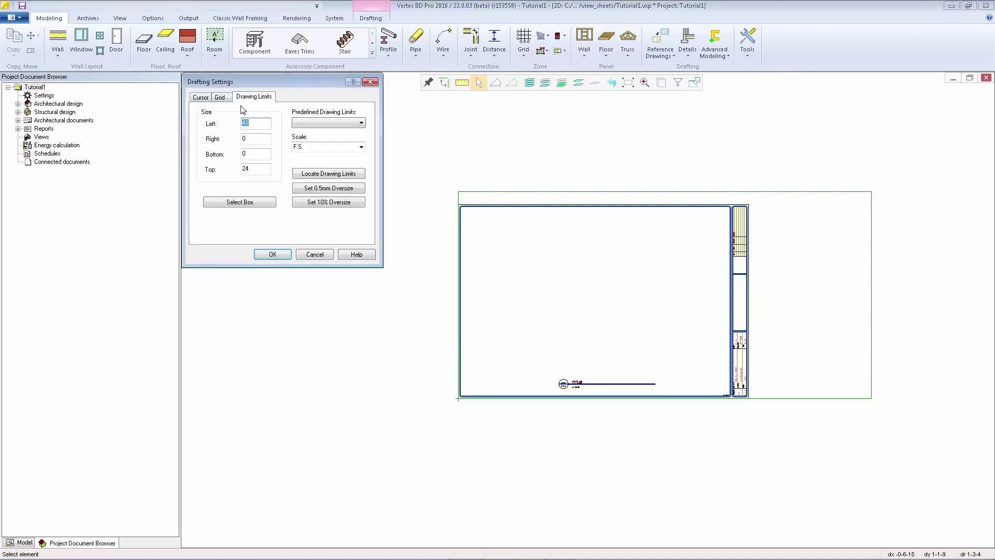
{"action": "left_click", "coordinate": [240, 202]}
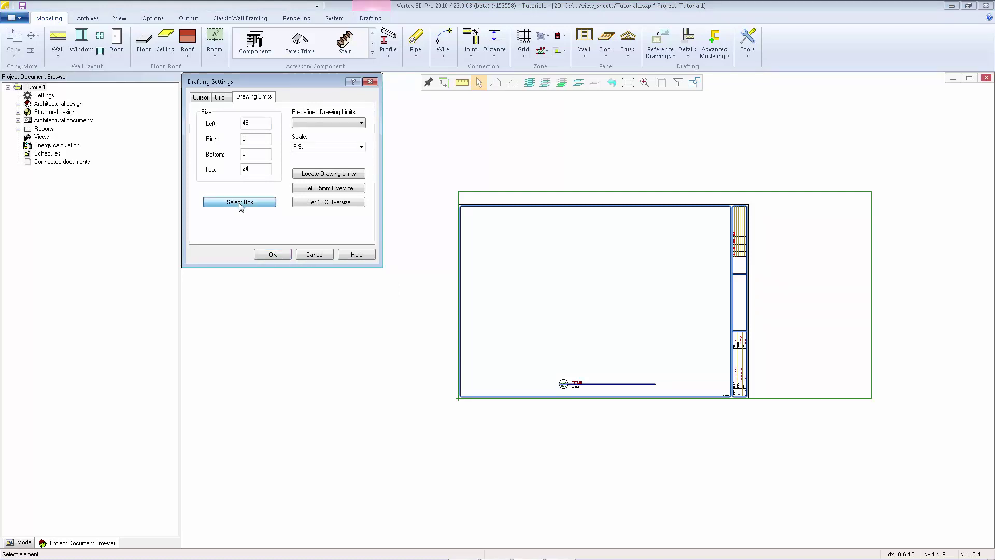
{"action": "left_click", "coordinate": [457, 398]}
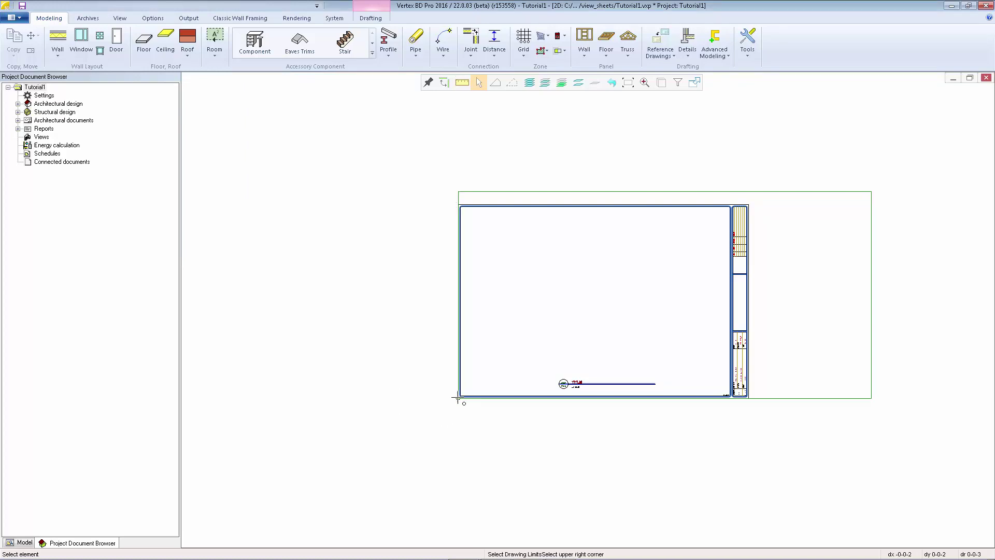
{"action": "left_click", "coordinate": [750, 201]}
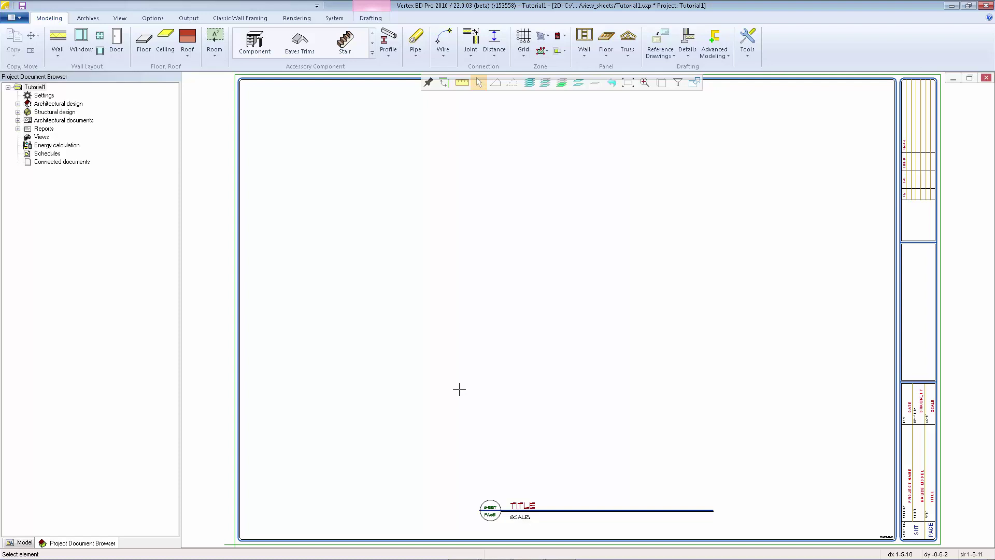
- Add the floor plan drawing 1walls.vxp to the sheet at a scale of 1/4"=1'-0"
{"action": "left_click", "coordinate": [187, 19]}
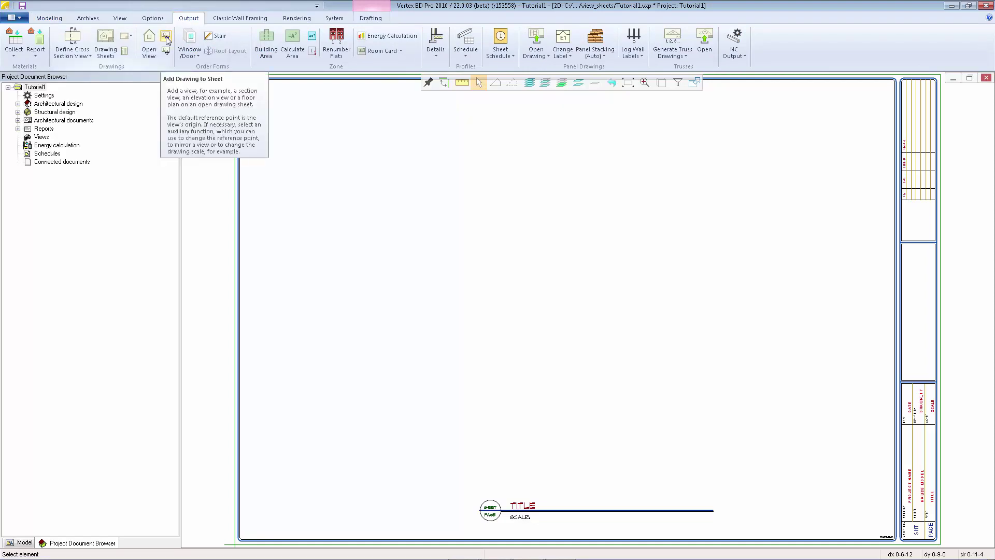
{"action": "left_click", "coordinate": [166, 38]}
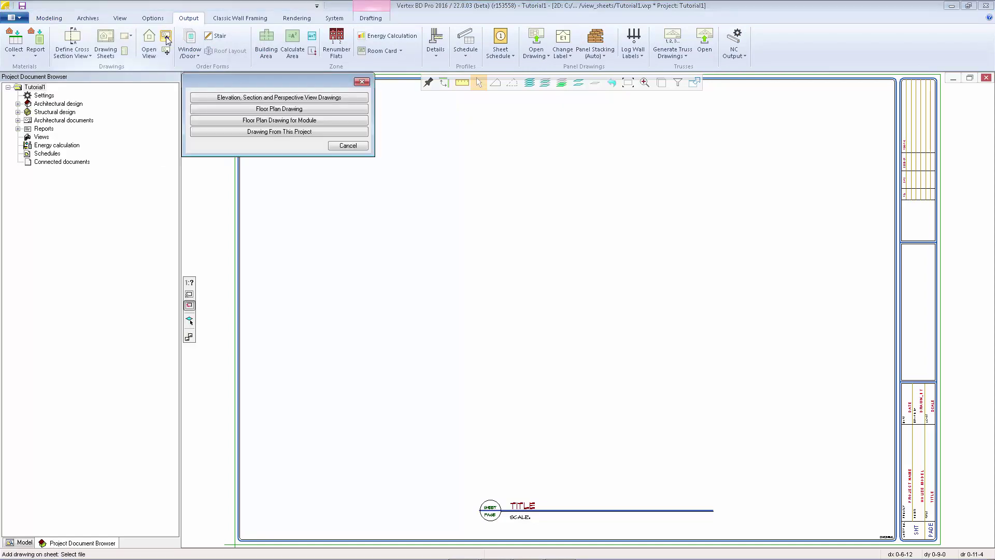
{"action": "left_click", "coordinate": [279, 109]}
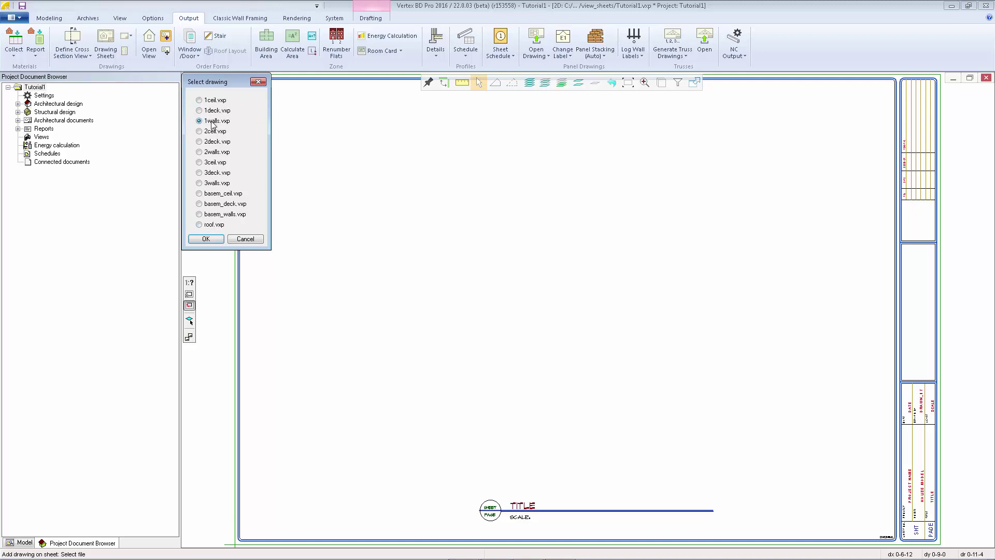
{"action": "left_click", "coordinate": [208, 239]}
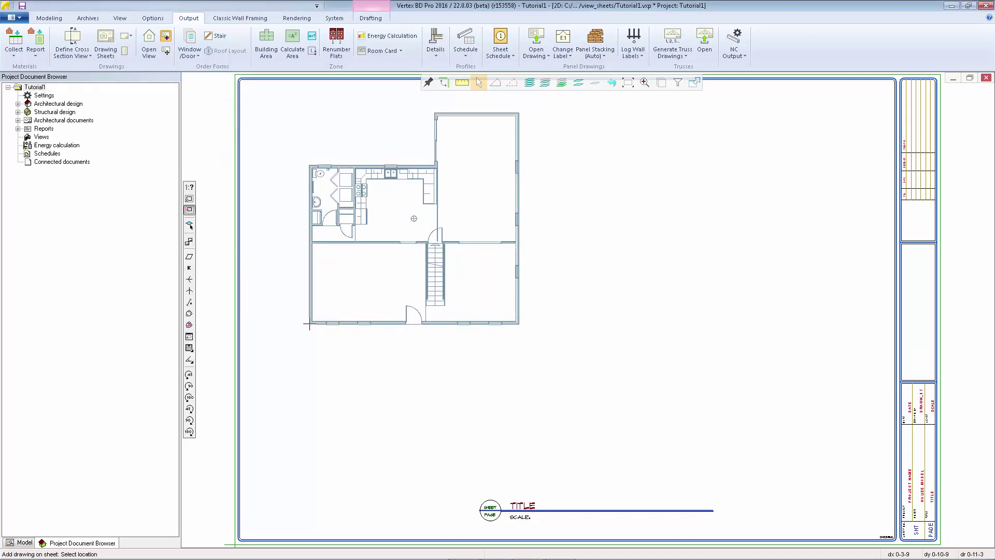
{"action": "left_click", "coordinate": [189, 189]}
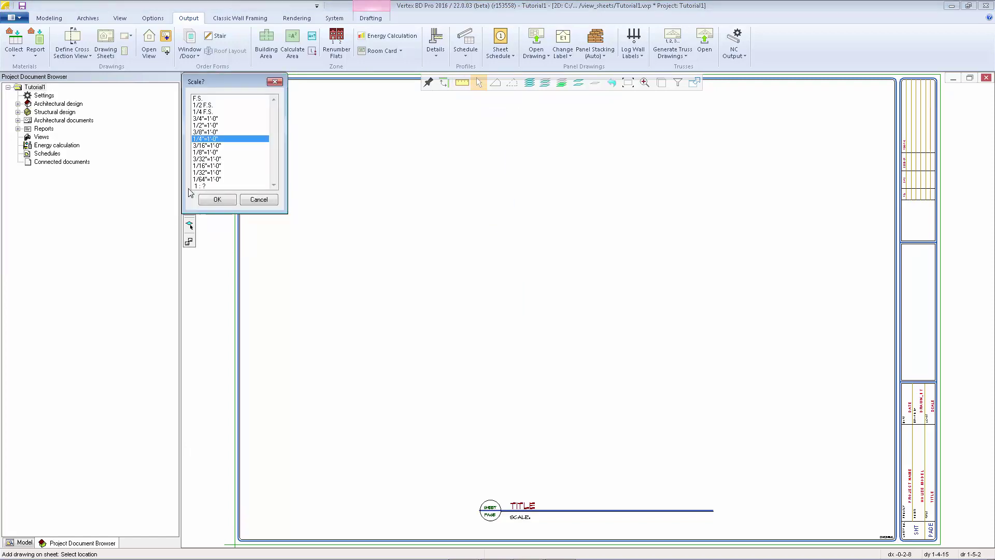
{"action": "double_click", "coordinate": [204, 139]}
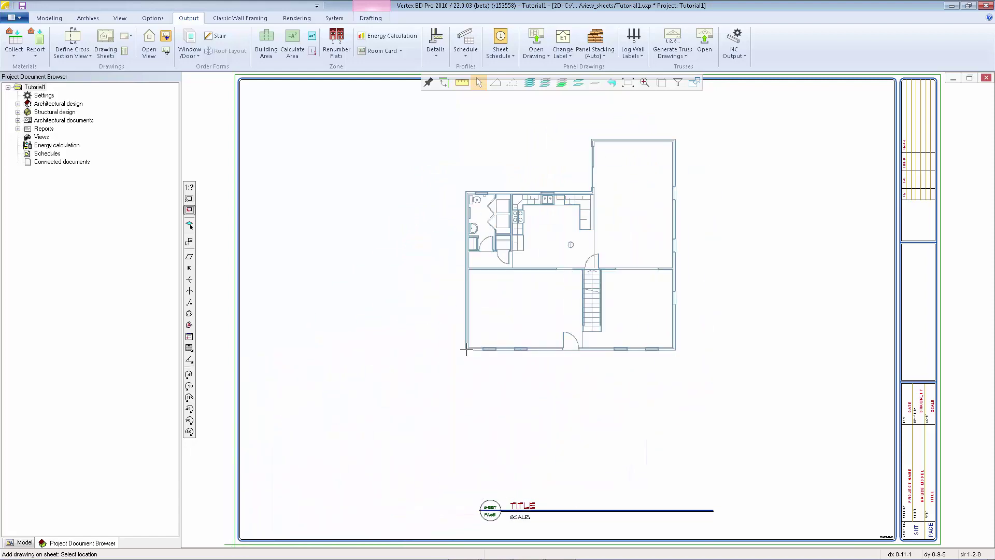
- Use the floor plan's middle as reference point and place it midway between the sheet's lower-left and upper-right corners
{"action": "left_click", "coordinate": [190, 349]}
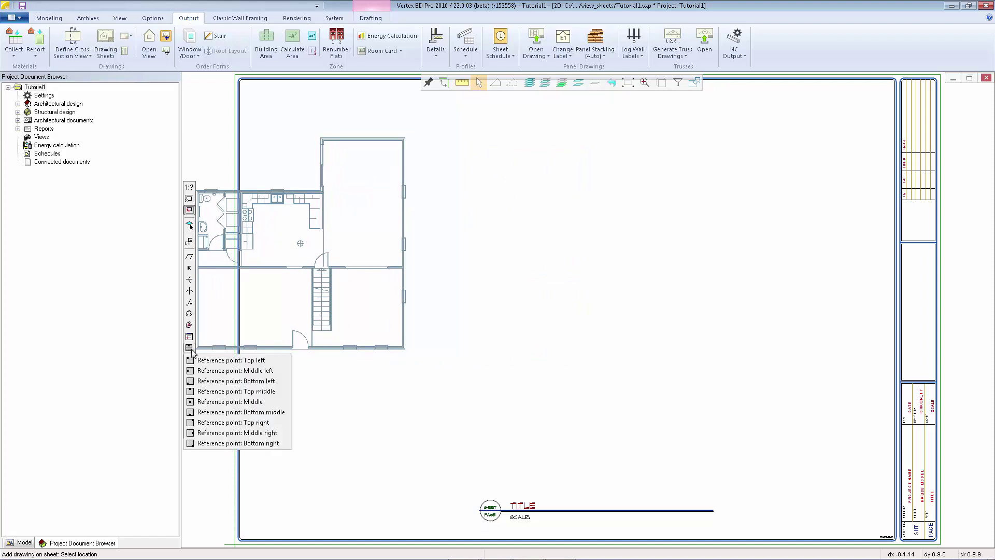
{"action": "left_click", "coordinate": [254, 404]}
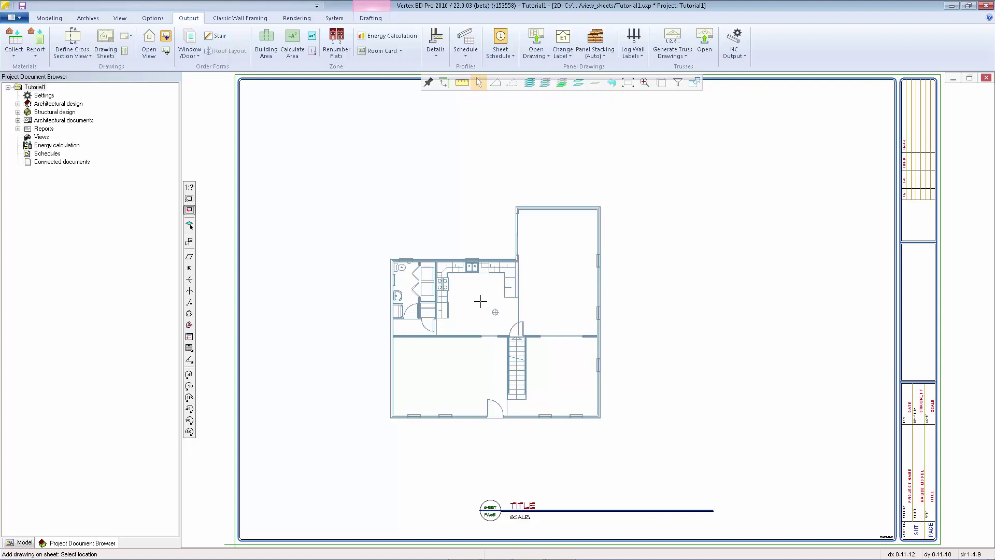
{"action": "key", "text": "m"}
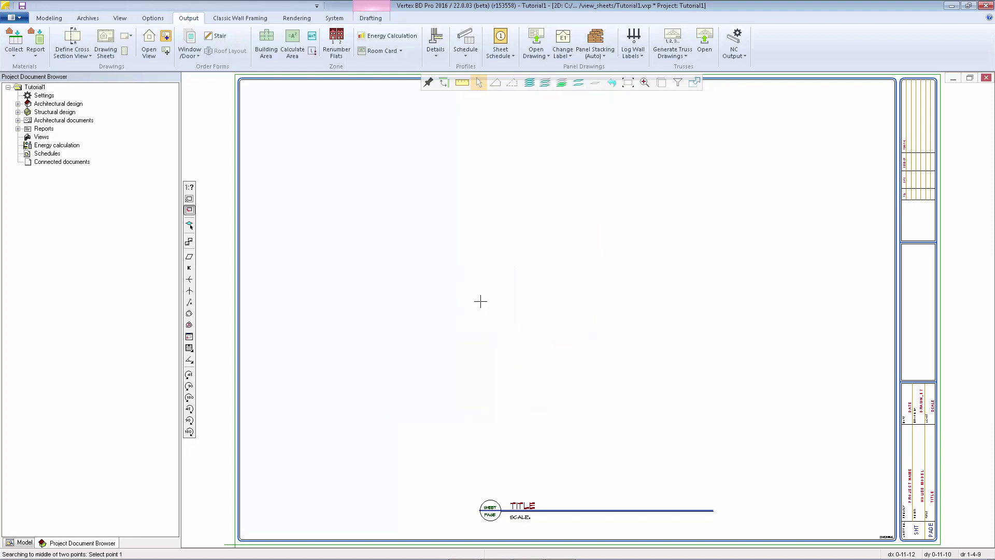
{"action": "left_click", "coordinate": [235, 543]}
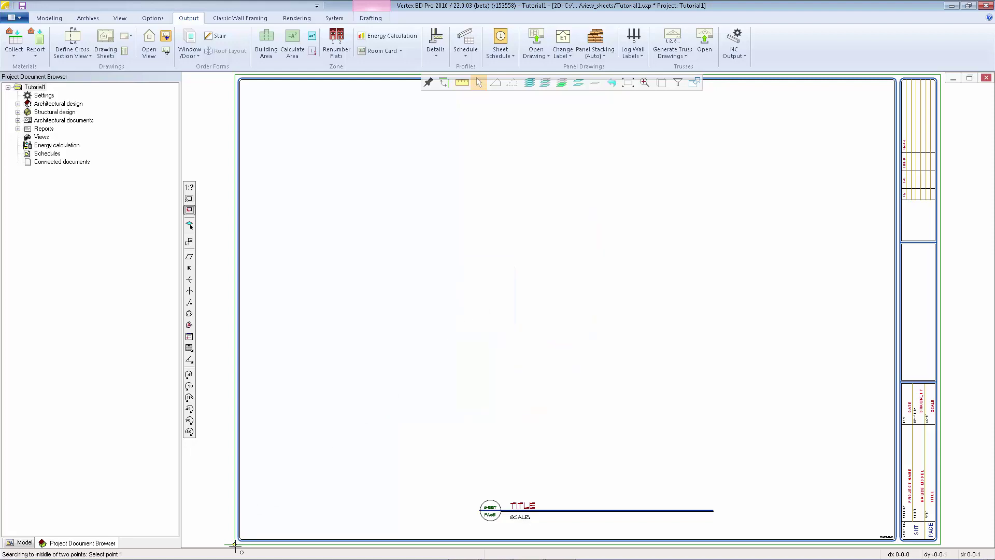
{"action": "left_click", "coordinate": [938, 78]}
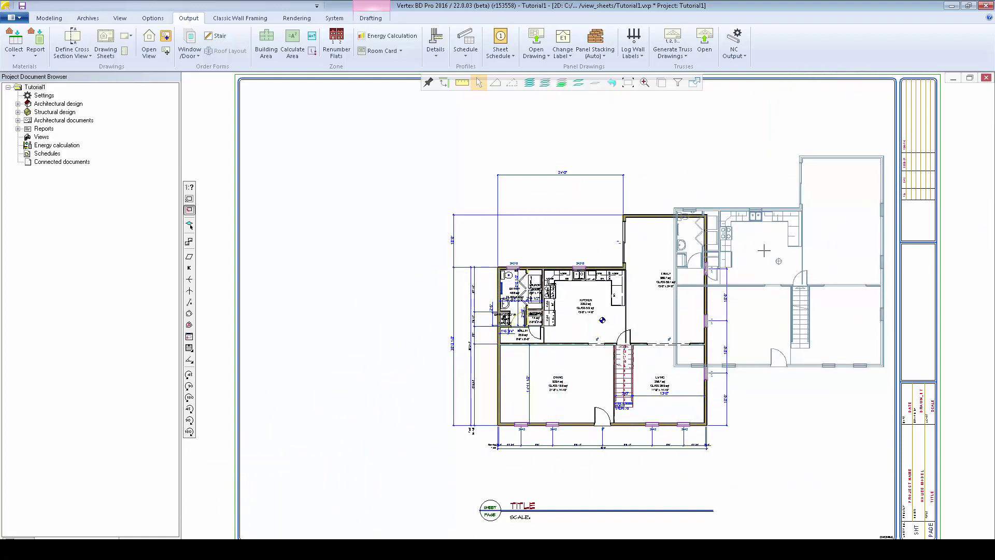
{"action": "key", "text": "Escape"}
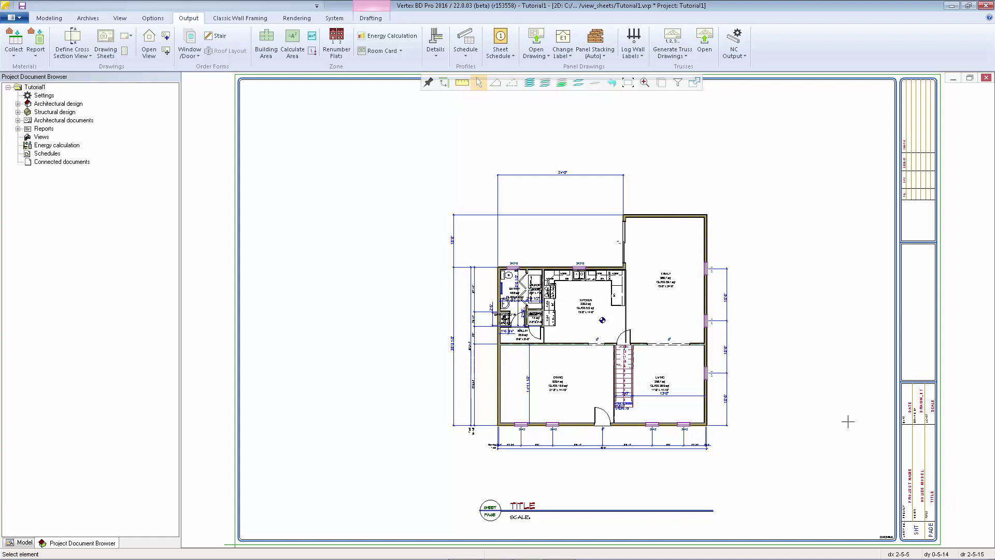
- In the sheet's active document data, set the scale to 1/4"=1'-0", the sheet number to 1 and the page number to 1
{"action": "scroll", "coordinate": [904, 488], "scroll_direction": "up", "scroll_amount": 3}
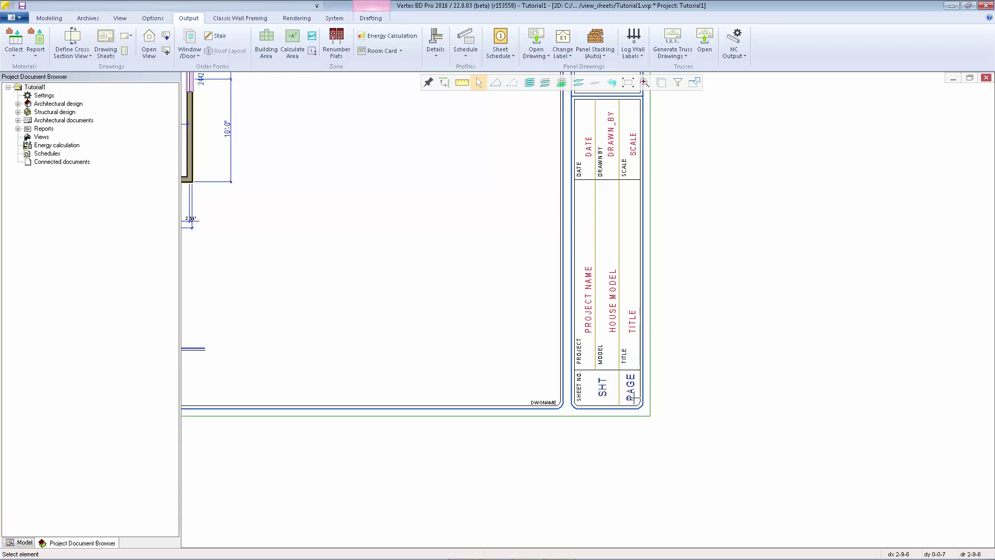
{"action": "scroll", "coordinate": [582, 306], "scroll_direction": "down", "scroll_amount": 3}
{"action": "scroll", "coordinate": [582, 306], "scroll_direction": "up", "scroll_amount": 4}
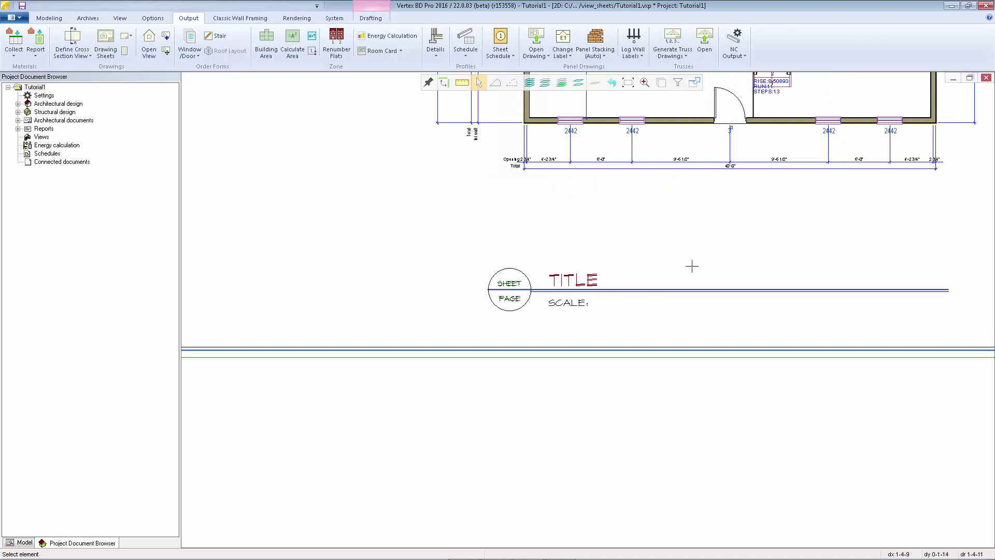
{"action": "right_click", "coordinate": [675, 206]}
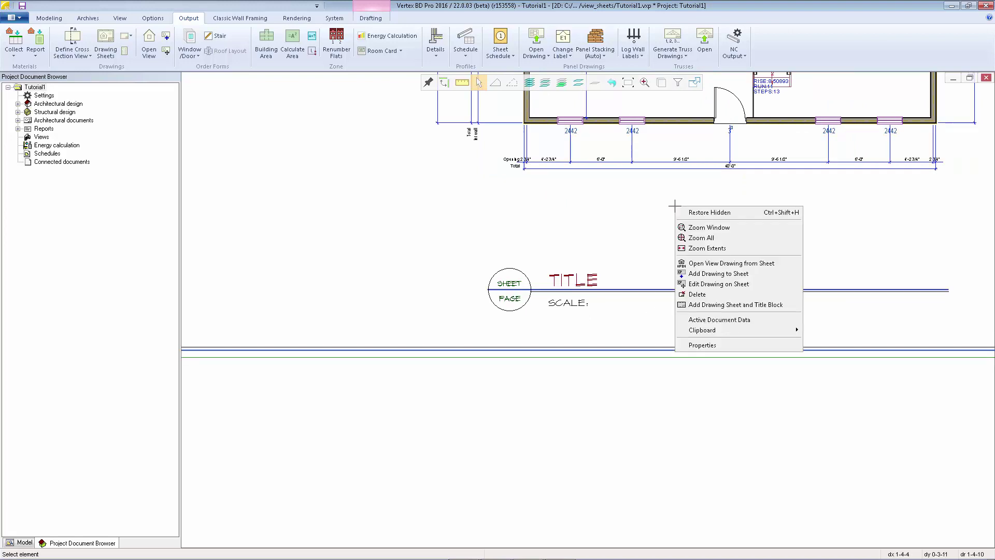
{"action": "left_click", "coordinate": [745, 321]}
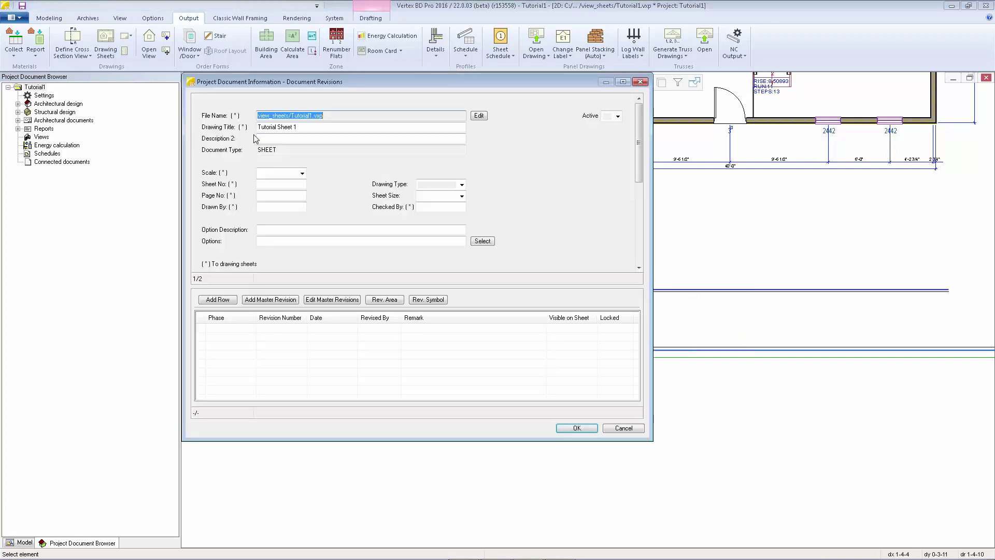
{"action": "key", "text": "Tab"}
{"action": "left_click", "coordinate": [325, 127]}
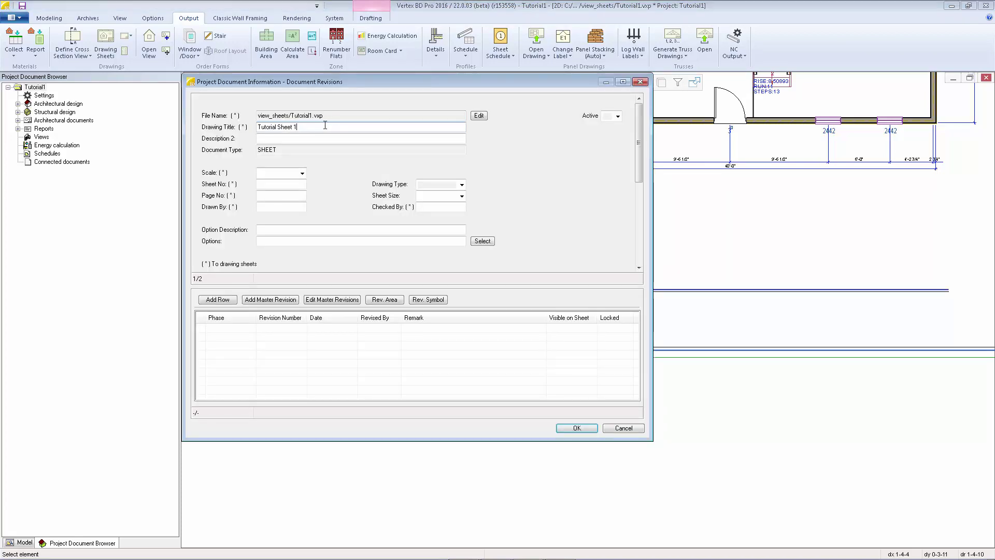
{"action": "left_click", "coordinate": [302, 174]}
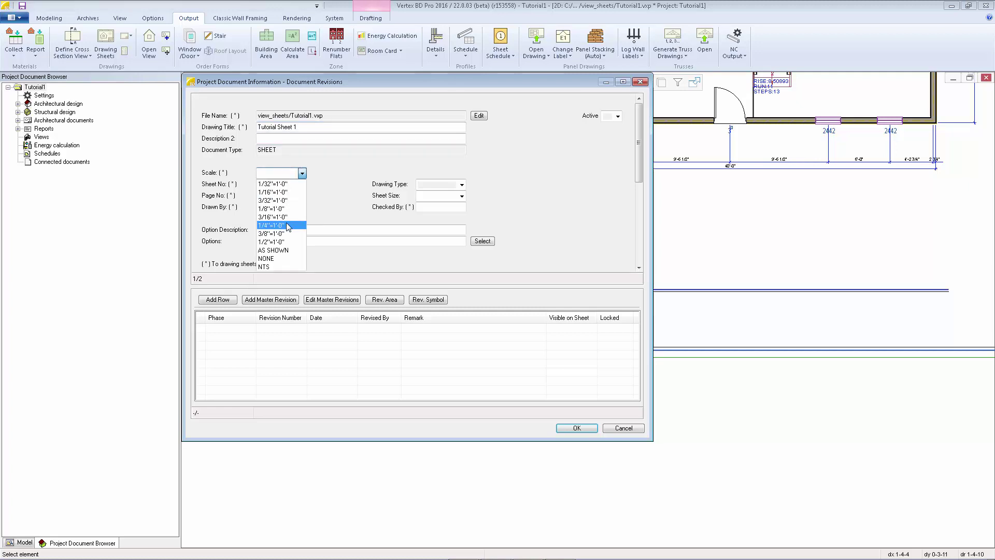
{"action": "left_click", "coordinate": [271, 225]}
{"action": "left_click", "coordinate": [286, 184]}
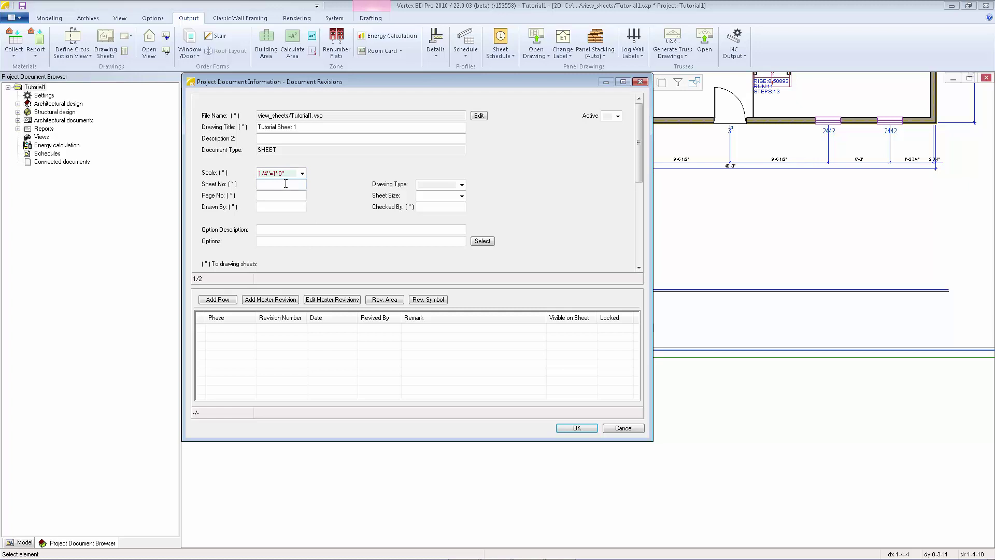
{"action": "left_click", "coordinate": [279, 196]}
{"action": "type", "text": "1"}
{"action": "left_click", "coordinate": [279, 207]}
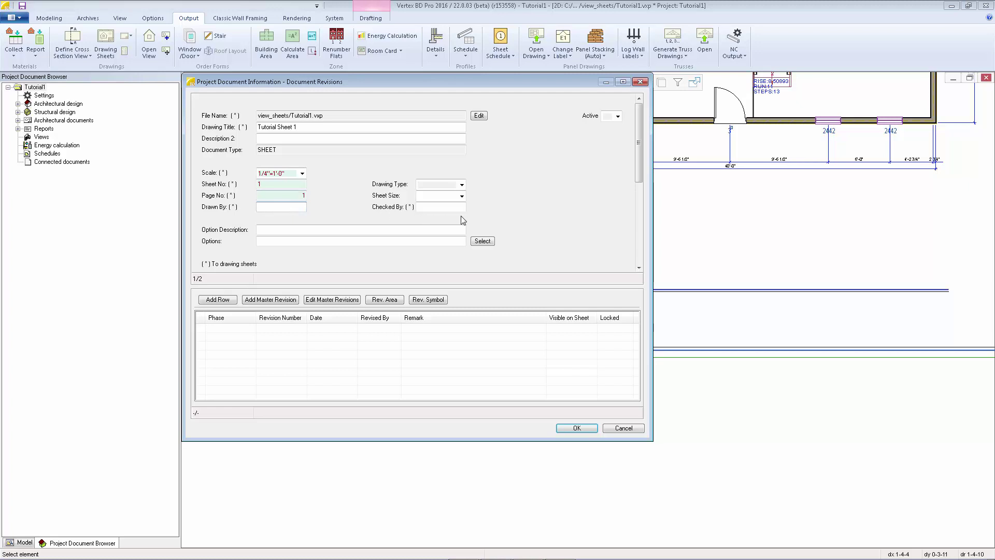
- Set the drawing type to 10 TEMPLATE and the sheet size to d-24x36, and accept the document data
{"action": "left_click", "coordinate": [461, 184]}
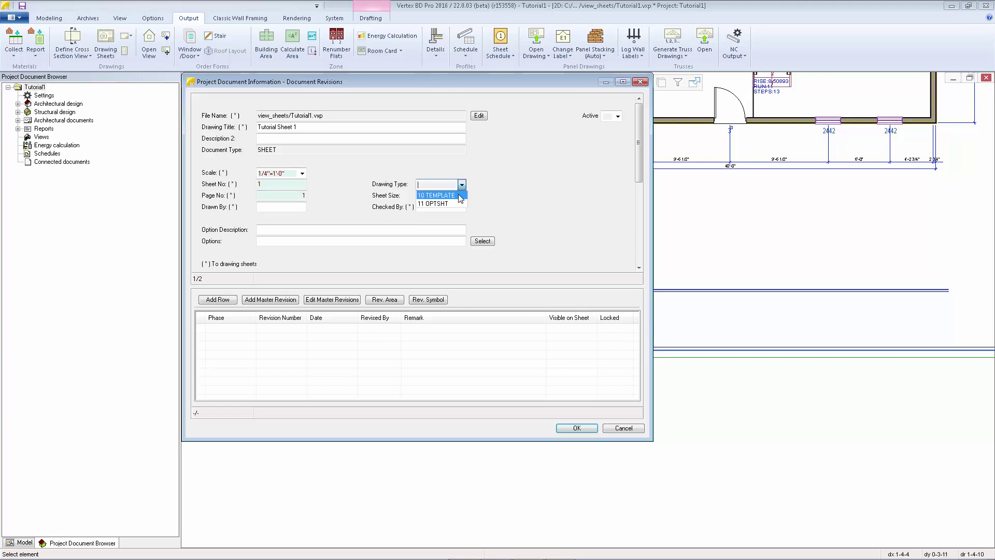
{"action": "left_click", "coordinate": [460, 196]}
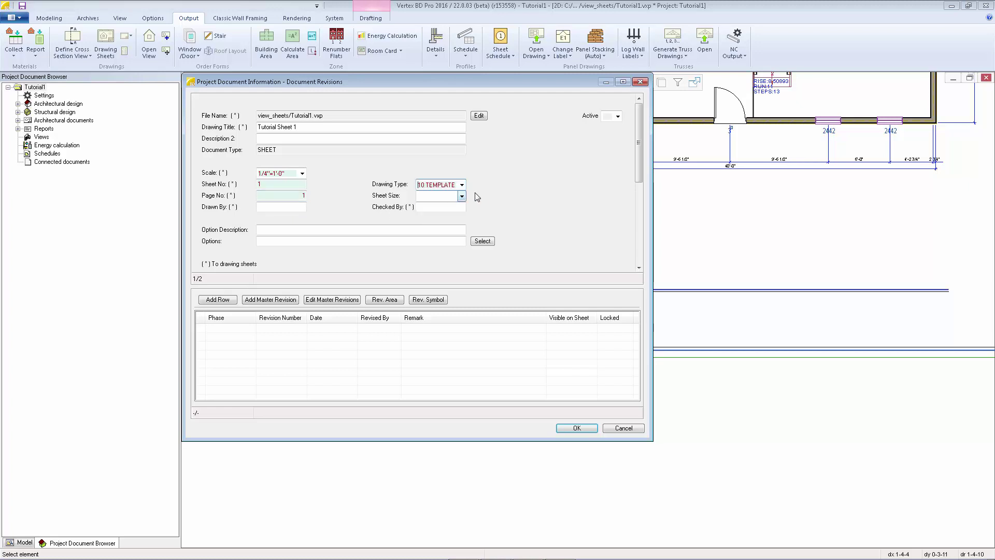
{"action": "left_click", "coordinate": [462, 196]}
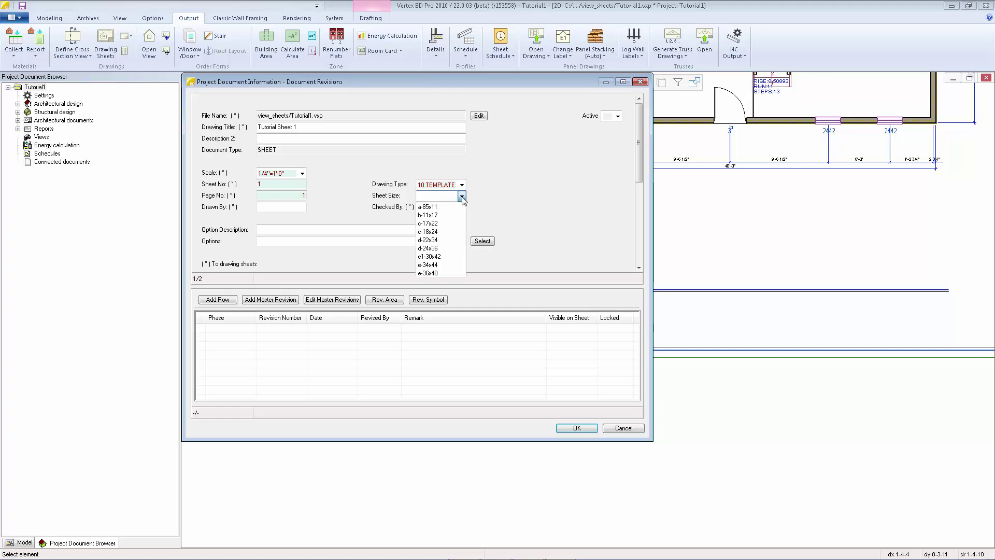
{"action": "left_click", "coordinate": [435, 248]}
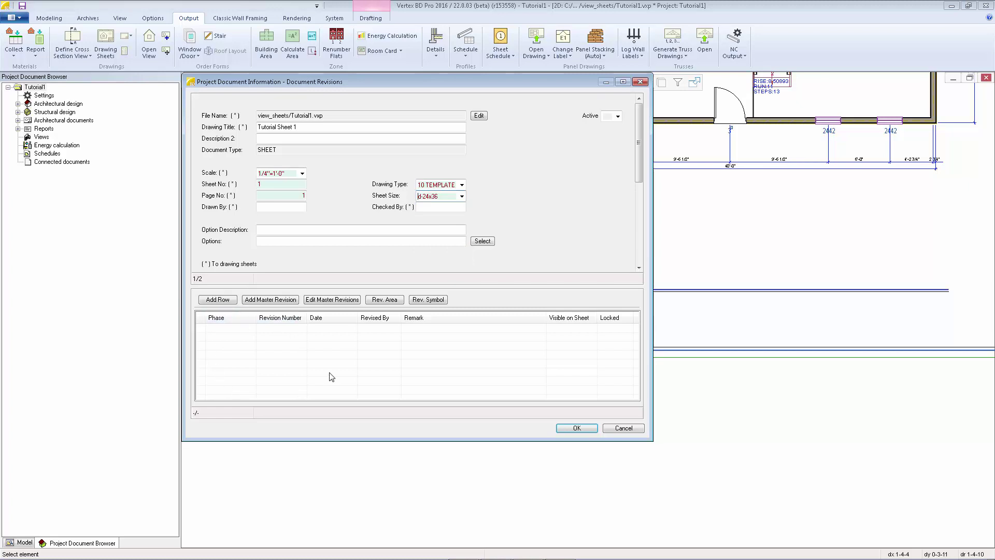
{"action": "left_click", "coordinate": [576, 428]}
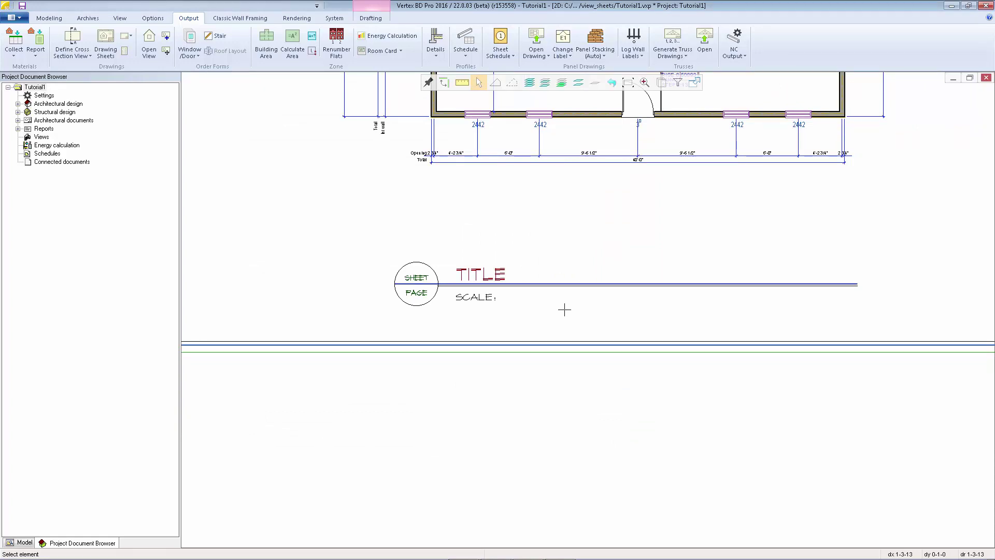
- Update the text macros on the sheet so the title texts take their values from the document data
{"action": "left_click", "coordinate": [369, 18]}
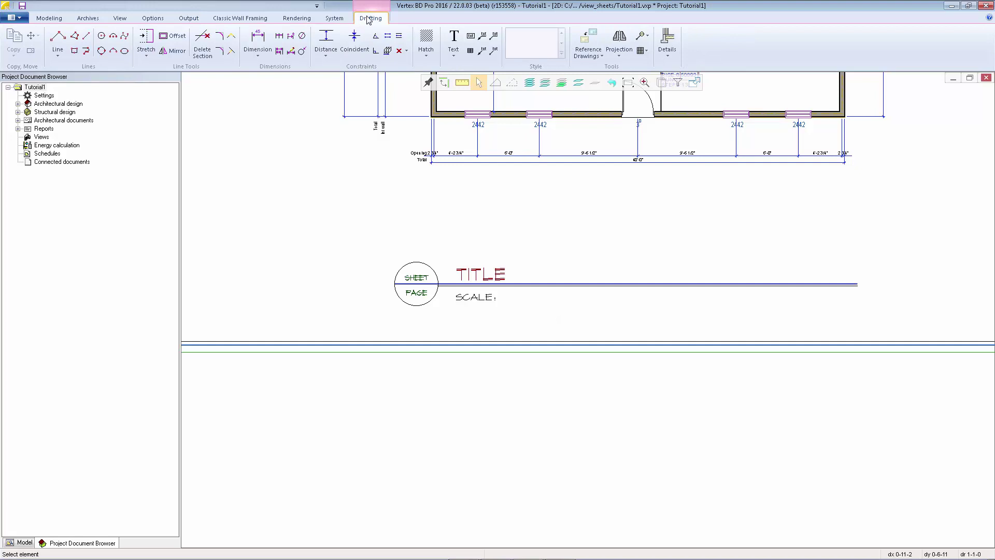
{"action": "left_click", "coordinate": [453, 56]}
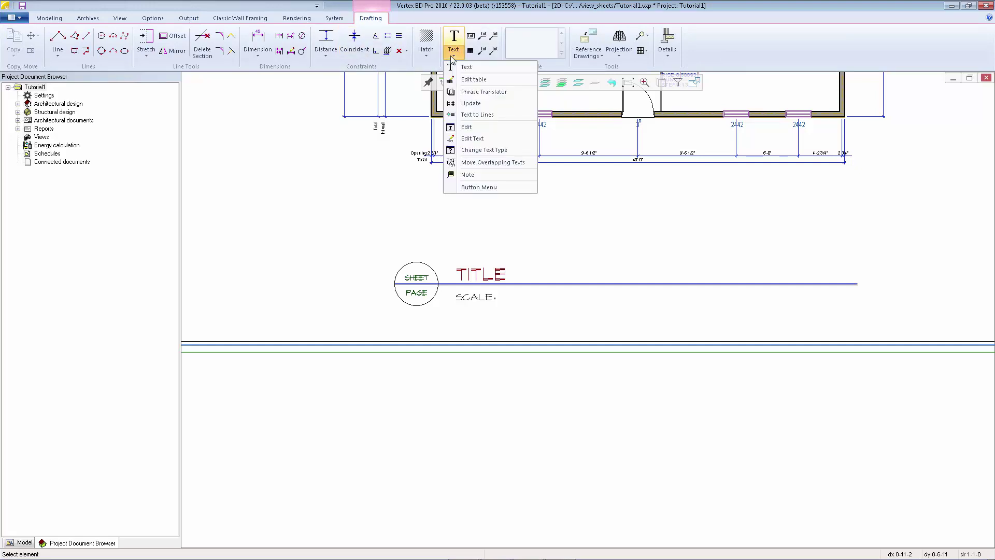
{"action": "left_click", "coordinate": [472, 104]}
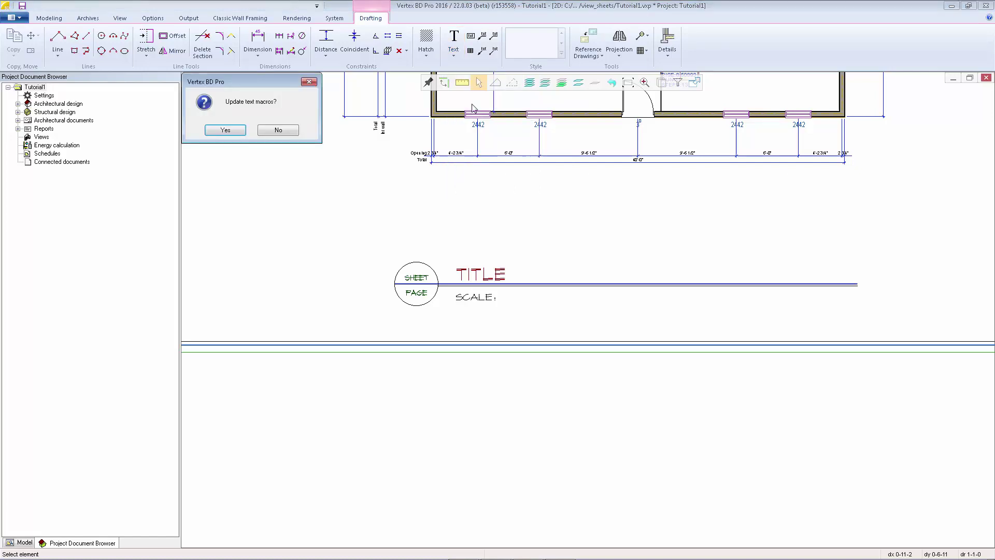
{"action": "left_click", "coordinate": [224, 130]}
- Check the drawing title and title block texts, and close the Tutorial1 sheet with its changes saved
{"action": "scroll", "coordinate": [586, 309], "scroll_direction": "down", "scroll_amount": 5}
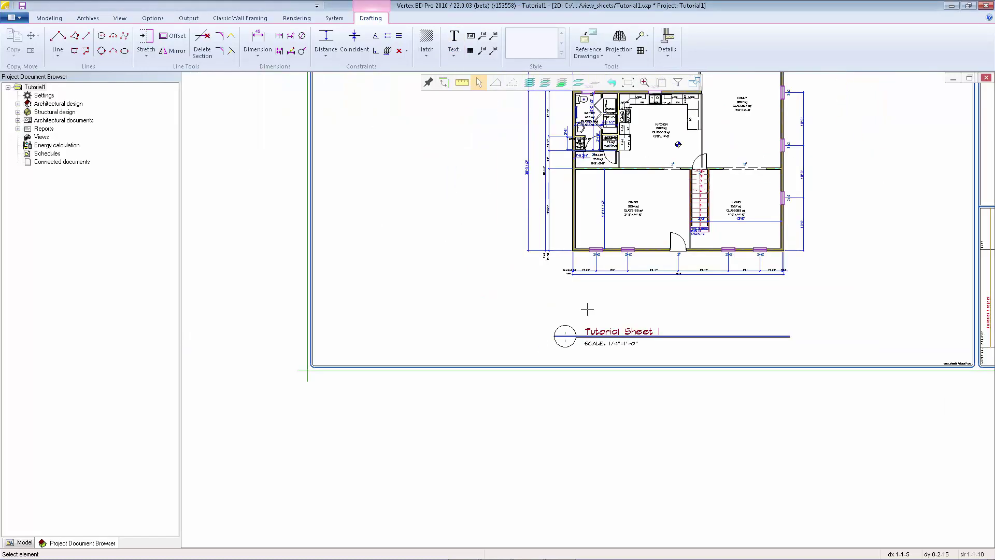
{"action": "scroll", "coordinate": [587, 310], "scroll_direction": "up", "scroll_amount": 1}
{"action": "scroll", "coordinate": [587, 310], "scroll_direction": "up", "scroll_amount": 3}
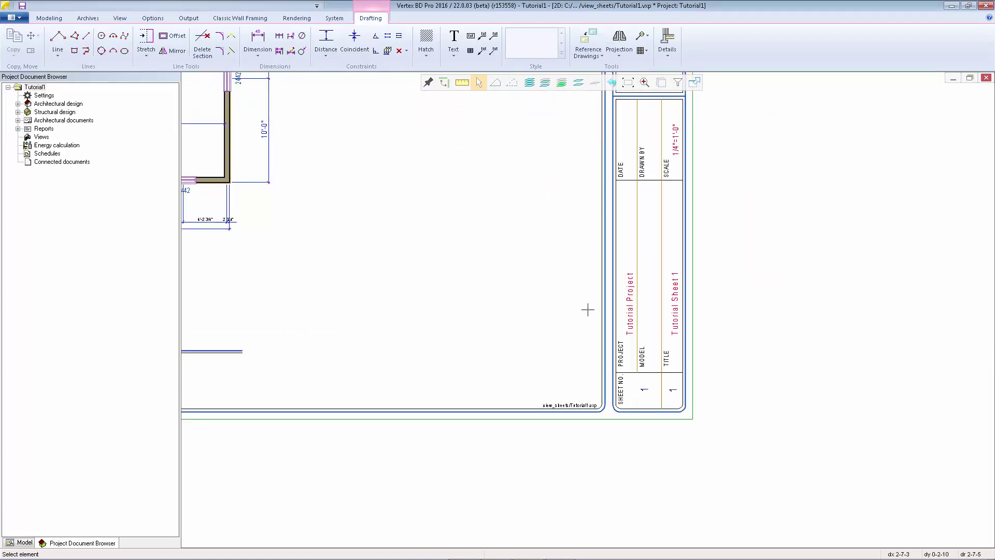
{"action": "scroll", "coordinate": [587, 309], "scroll_direction": "down", "scroll_amount": 3}
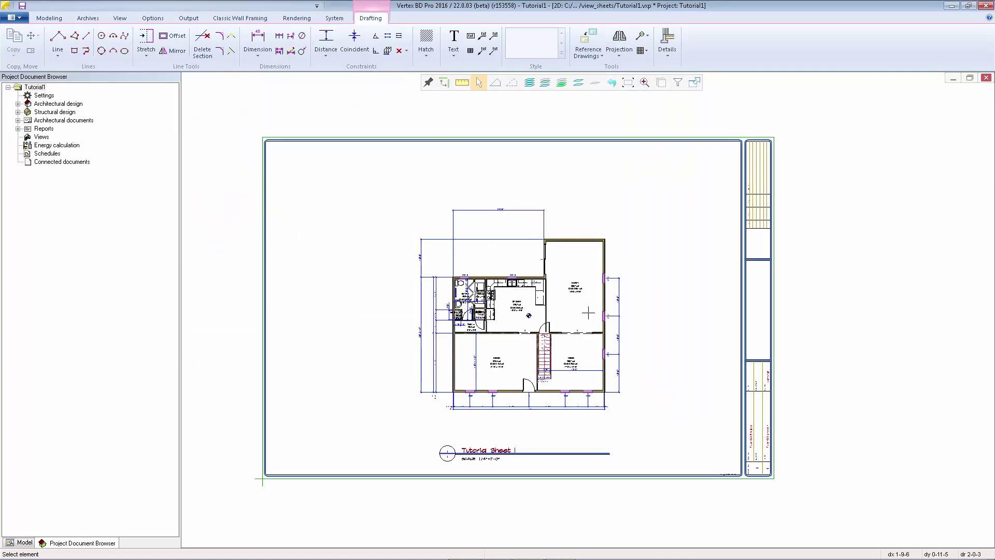
{"action": "left_click", "coordinate": [986, 78]}
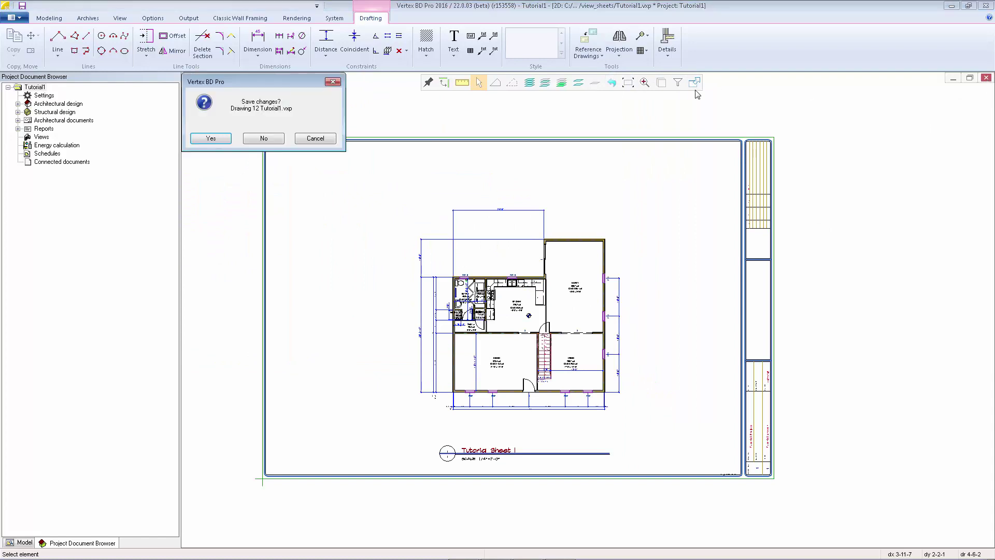
{"action": "left_click", "coordinate": [211, 139]}
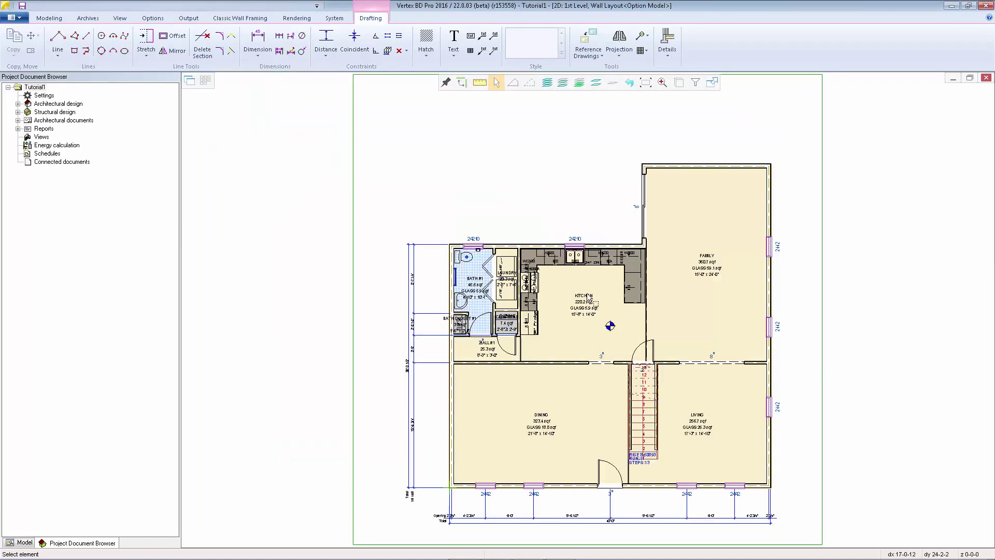
- Create a new drawing sheet in the project with the file name Tutorial2 and the title Tutorial Sheet
{"action": "left_click", "coordinate": [189, 19]}
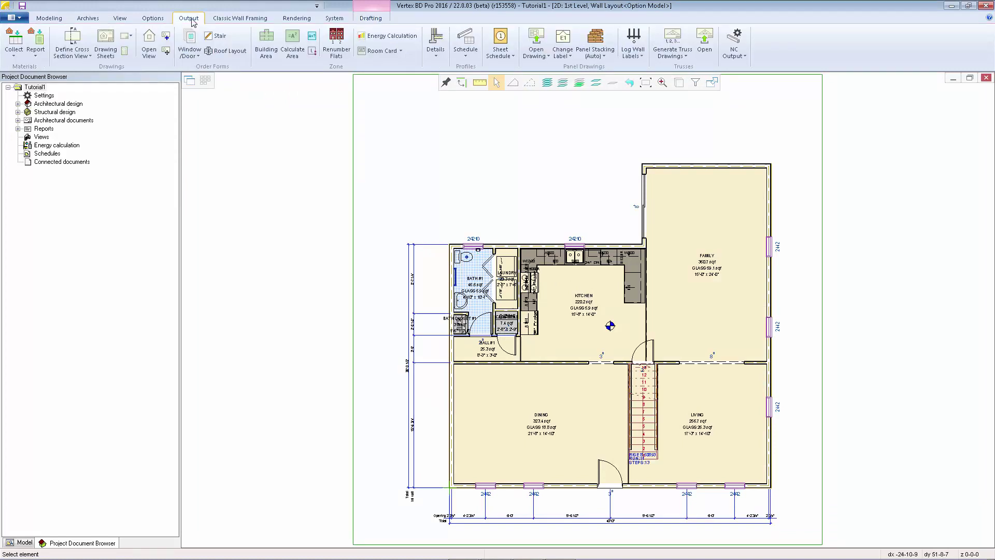
{"action": "left_click", "coordinate": [105, 40]}
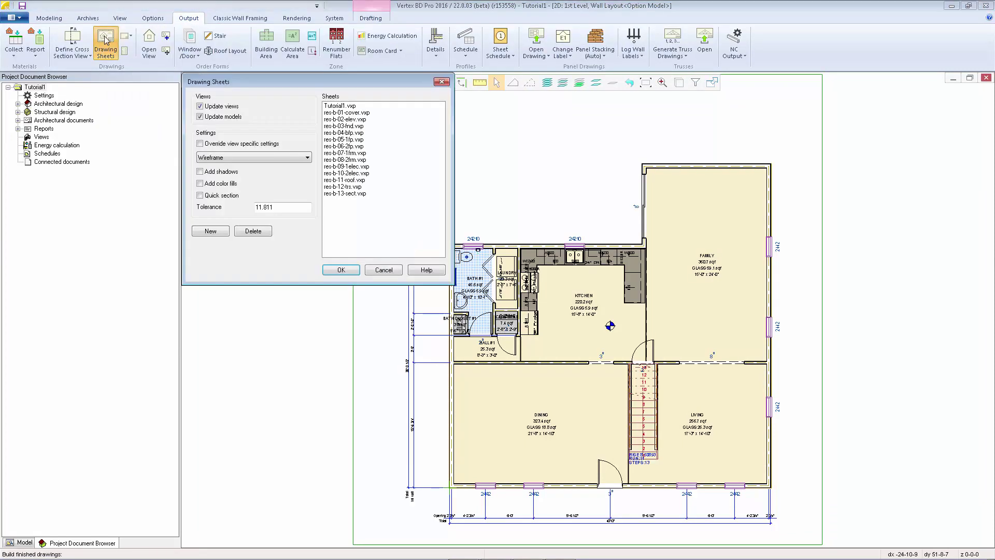
{"action": "left_click", "coordinate": [211, 232]}
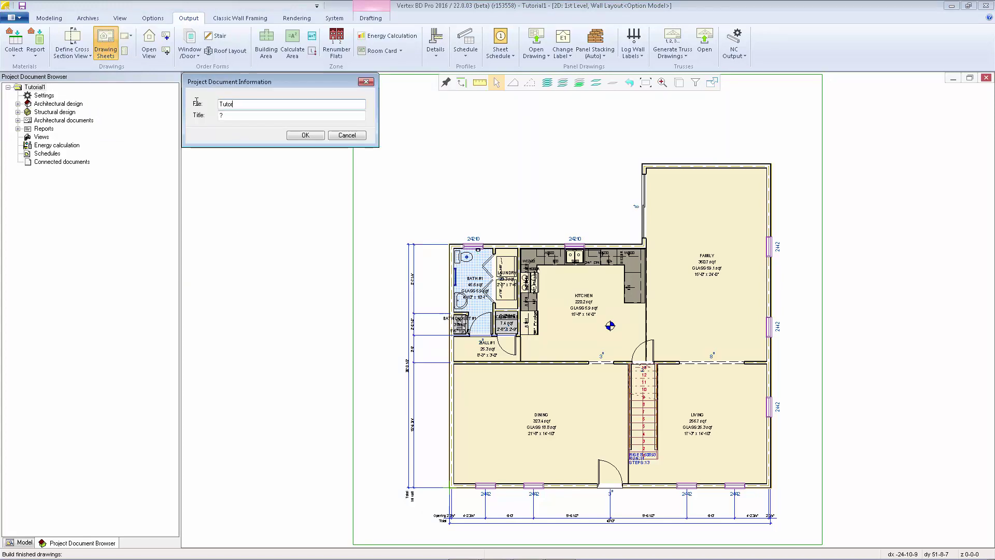
{"action": "type", "text": "2"}
{"action": "key", "text": "Tab"}
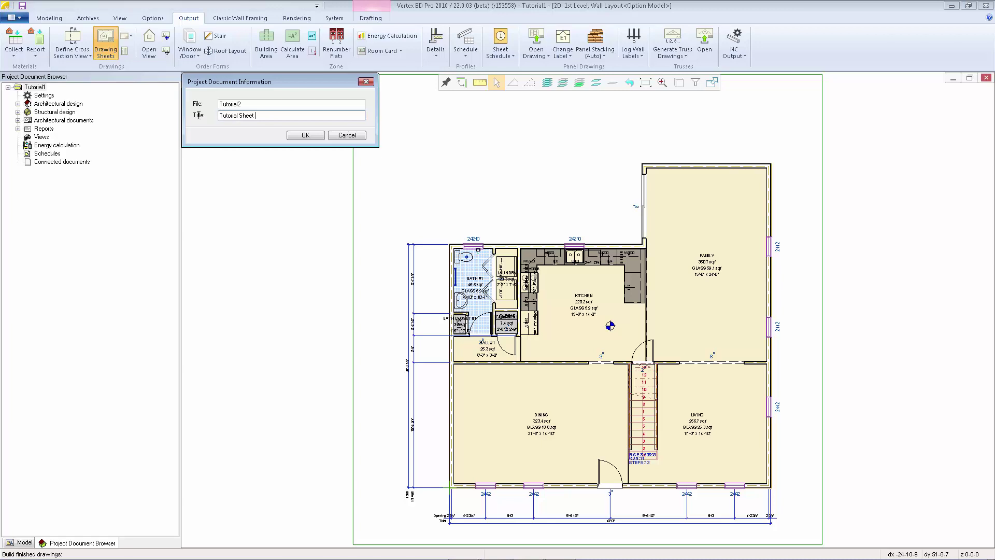
{"action": "key", "text": "Return"}
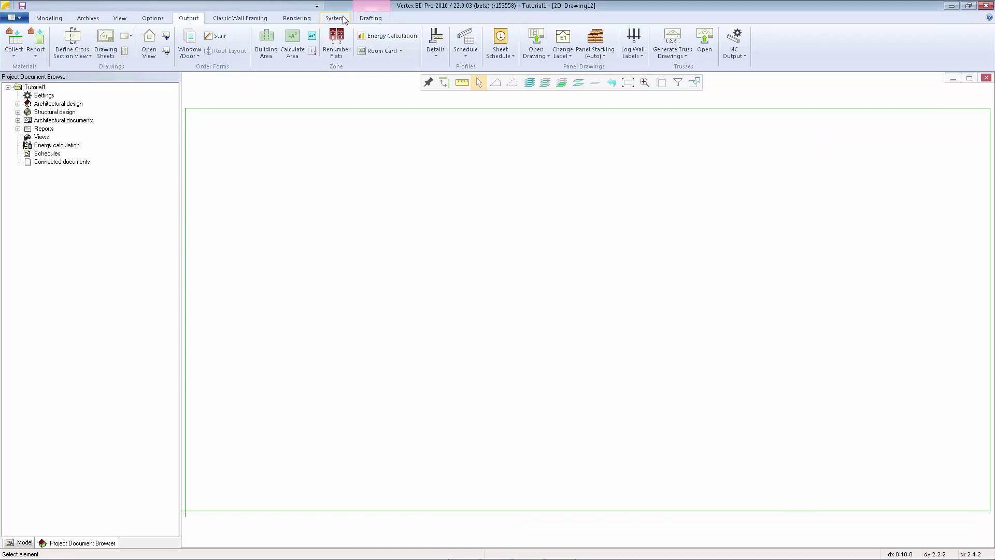
- Load the project's sheet_24x36 drawing as a reference drawing with all layers and a selectable location
{"action": "left_click", "coordinate": [368, 19]}
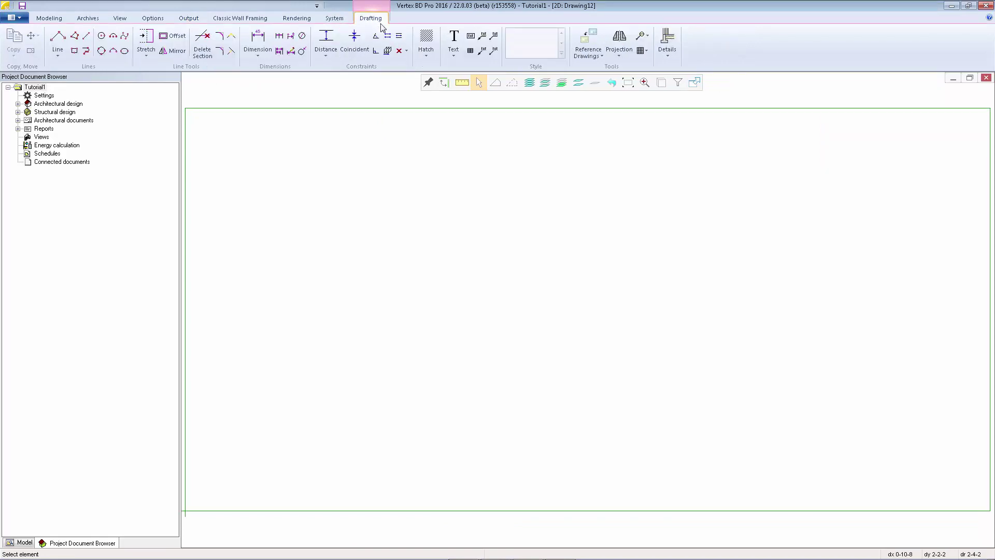
{"action": "left_click", "coordinate": [587, 55]}
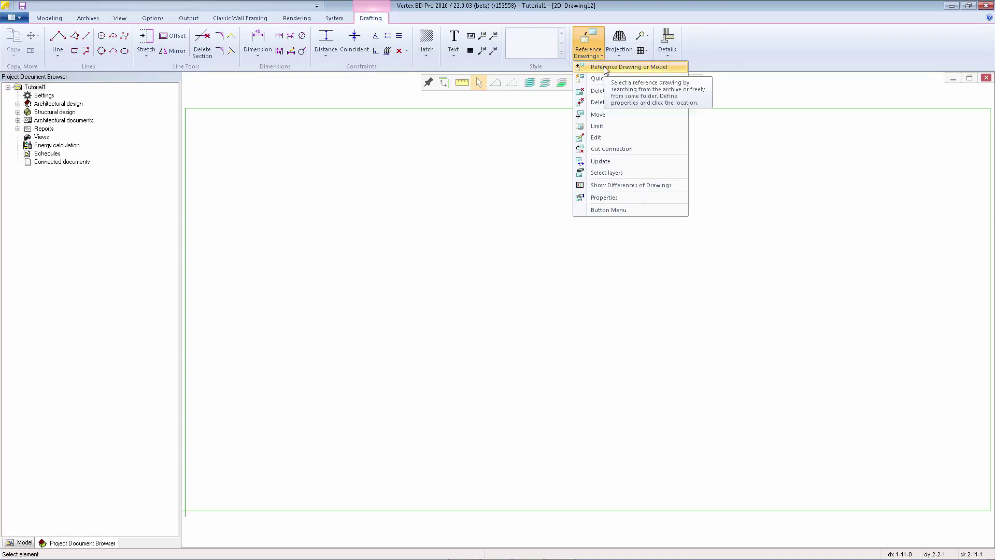
{"action": "left_click", "coordinate": [605, 69]}
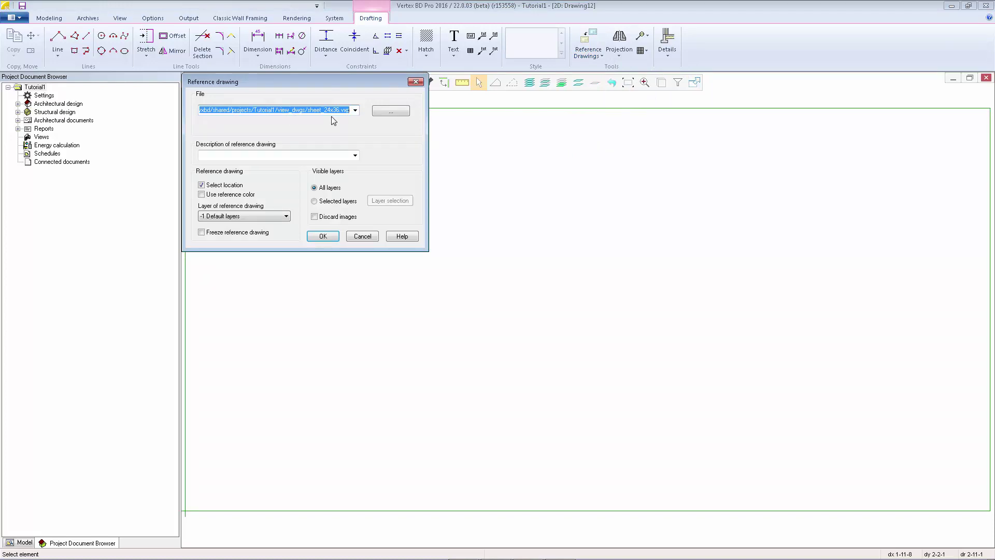
{"action": "left_click", "coordinate": [322, 236]}
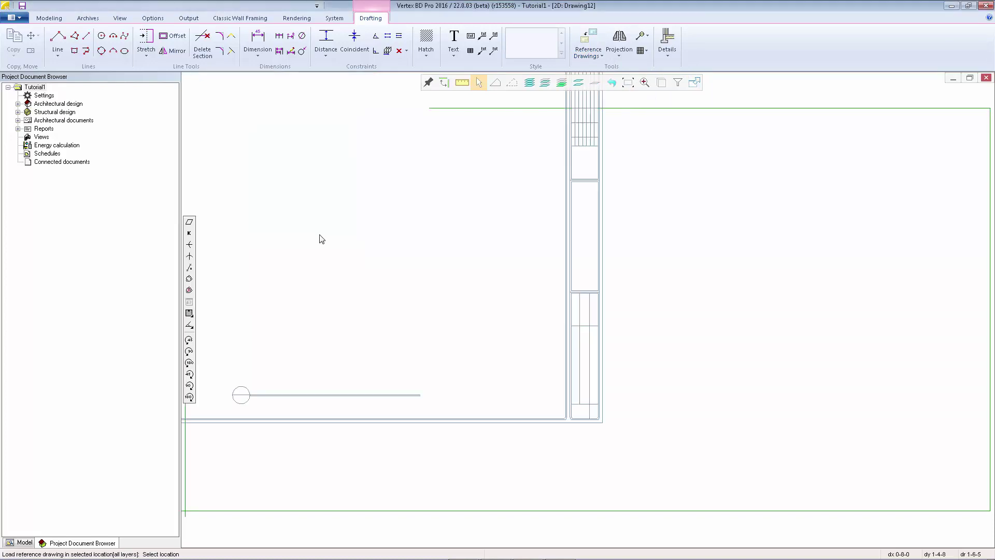
- Set the sheet border's reference point to its bottom left and place it on the lower-left corner of the drawing limits
{"action": "scroll", "coordinate": [611, 310], "scroll_direction": "down", "scroll_amount": 3}
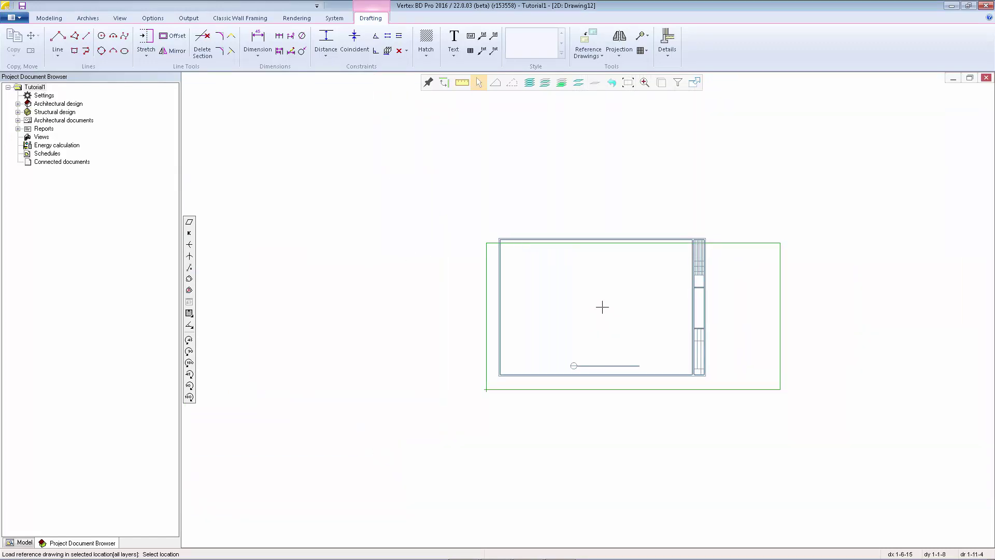
{"action": "scroll", "coordinate": [601, 311], "scroll_direction": "up", "scroll_amount": 2}
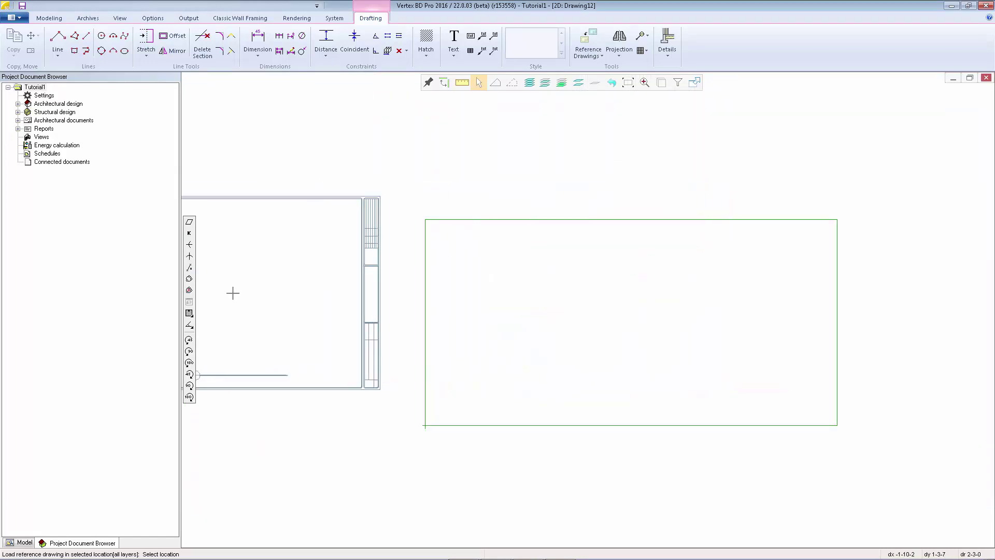
{"action": "left_click", "coordinate": [189, 313]}
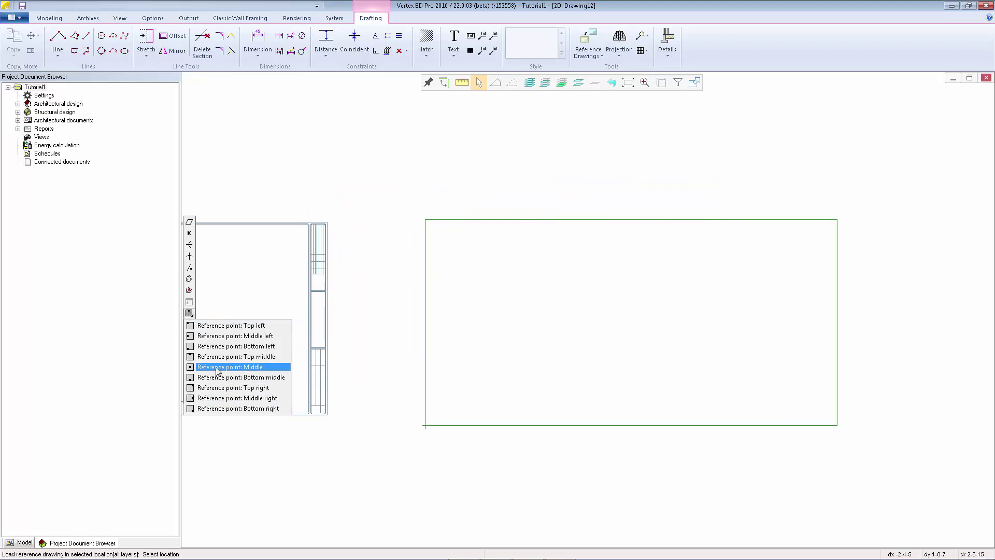
{"action": "left_click", "coordinate": [220, 346]}
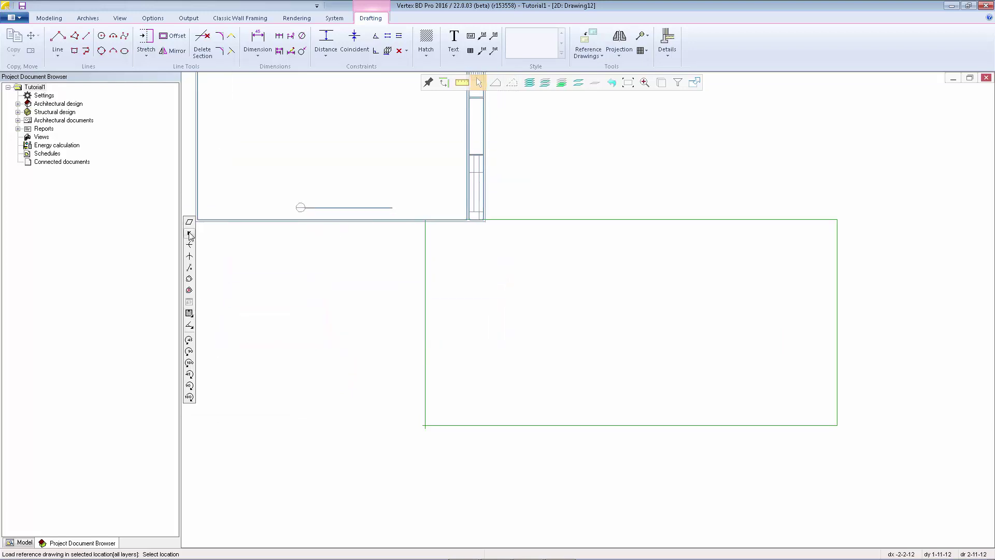
{"action": "left_click", "coordinate": [189, 234]}
{"action": "double_click", "coordinate": [205, 101]}
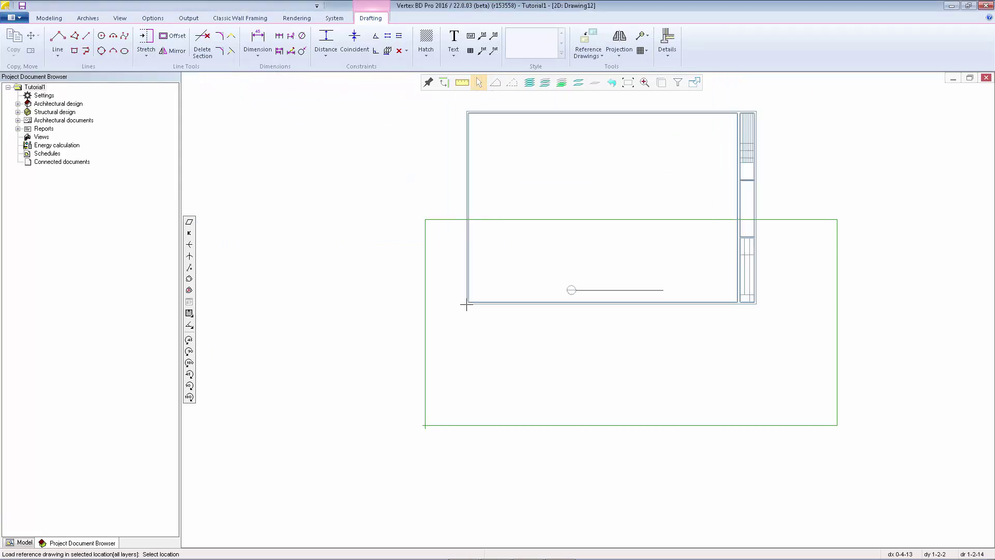
{"action": "left_click", "coordinate": [426, 423]}
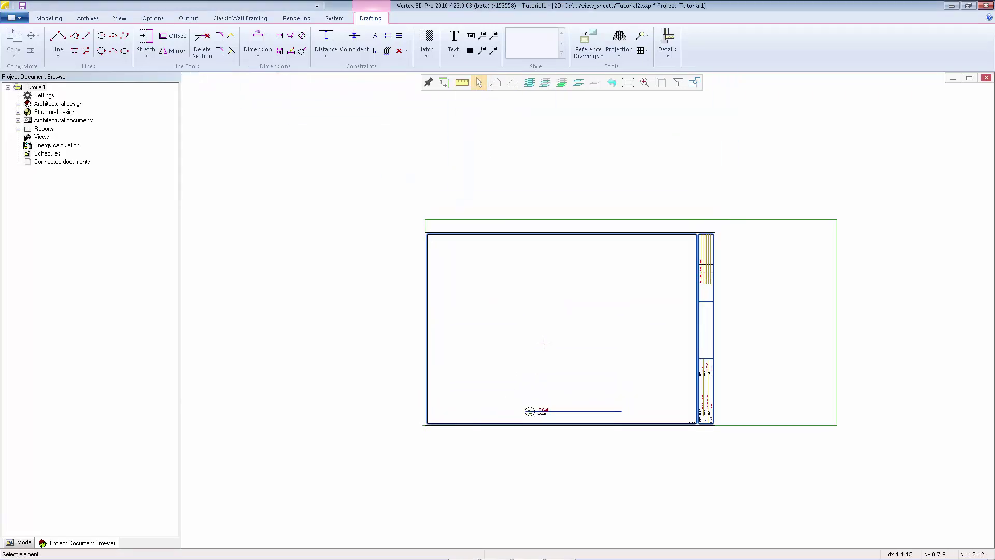
- Redefine the drawing limits with a box from the sheet border's lower-left corner to its upper-right corner
{"action": "right_click", "coordinate": [527, 302]}
{"action": "left_click", "coordinate": [551, 444]}
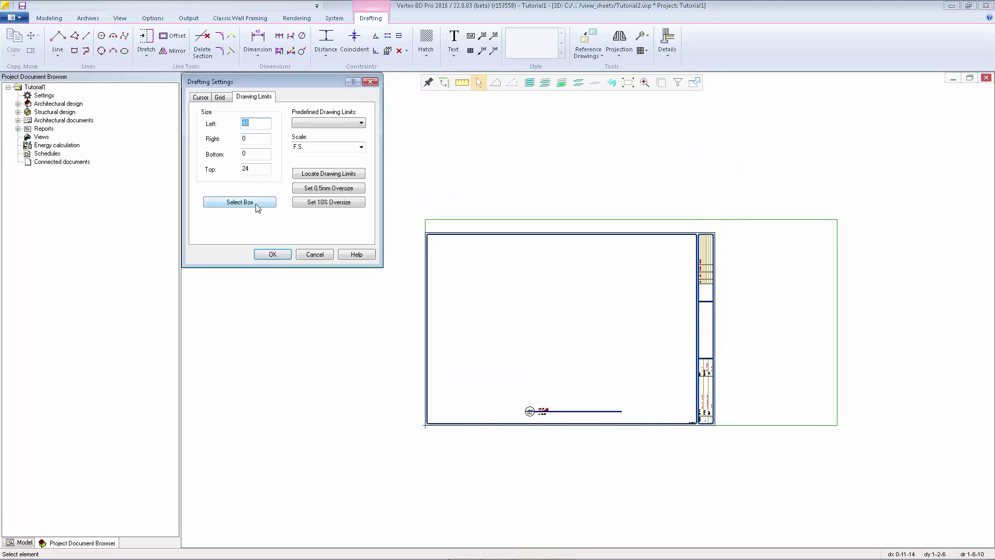
{"action": "left_click", "coordinate": [239, 203]}
{"action": "left_click", "coordinate": [425, 426]}
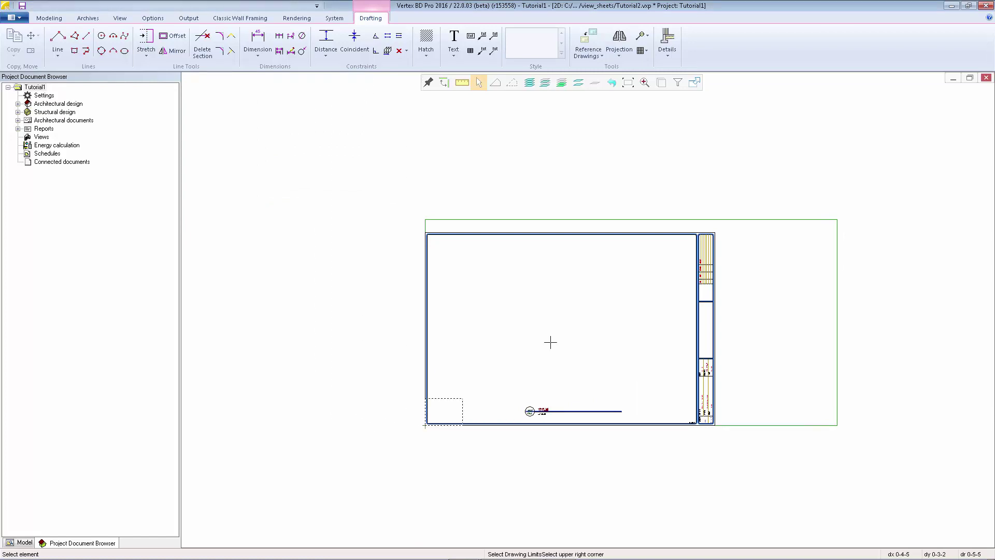
{"action": "left_click", "coordinate": [715, 232]}
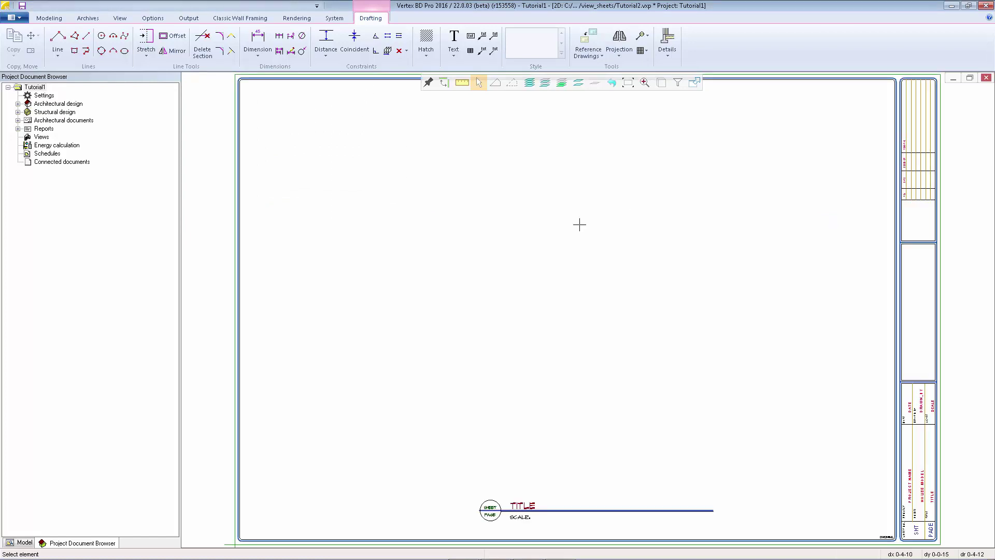
- Add the front elevation view to the sheet at 1/4"=1'-0" and place it in the sheet's upper-left area
{"action": "left_click", "coordinate": [182, 19]}
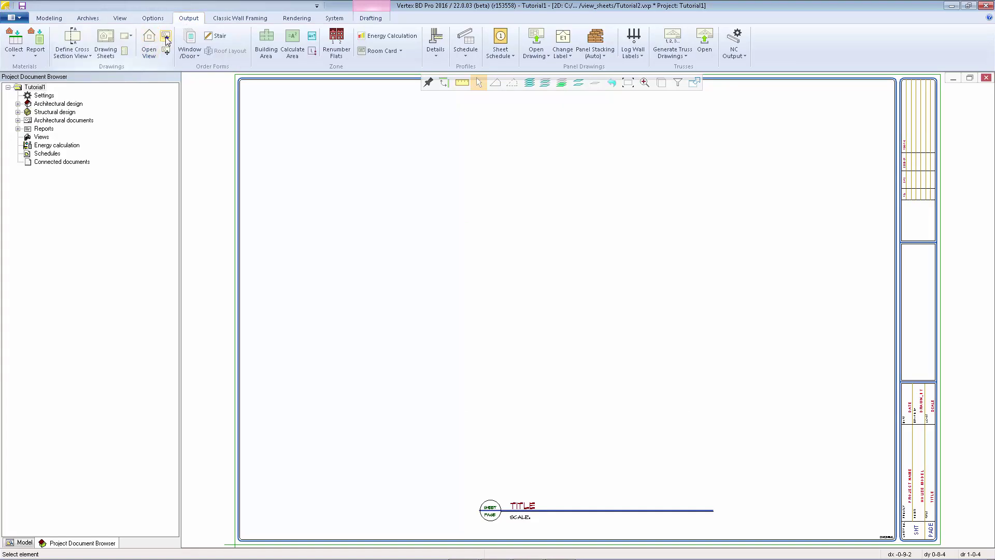
{"action": "left_click", "coordinate": [166, 39]}
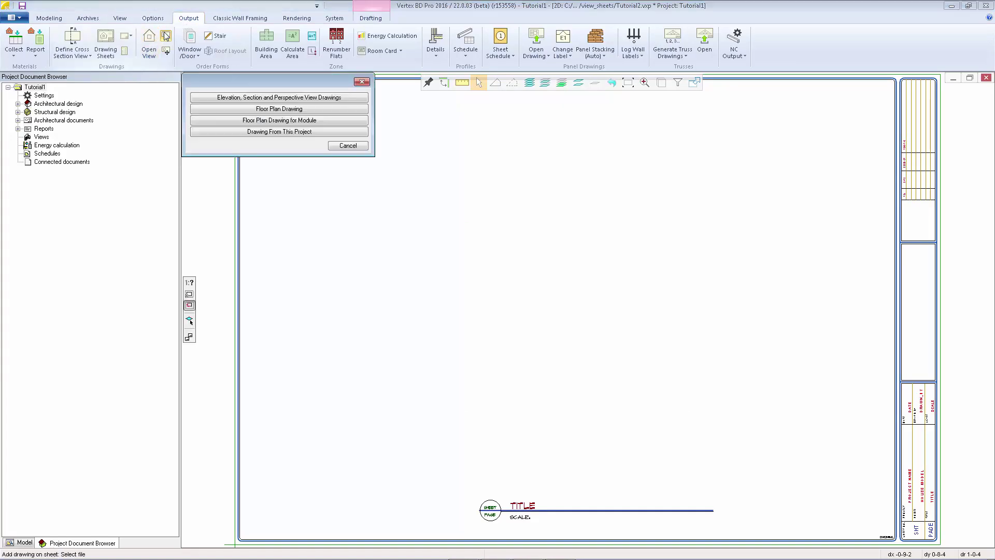
{"action": "left_click", "coordinate": [234, 97]}
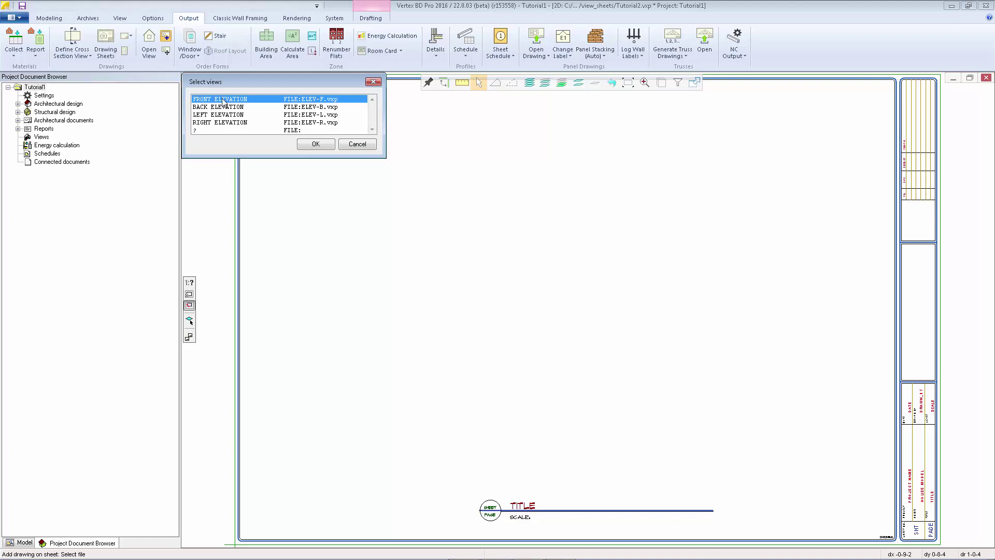
{"action": "left_click", "coordinate": [314, 144]}
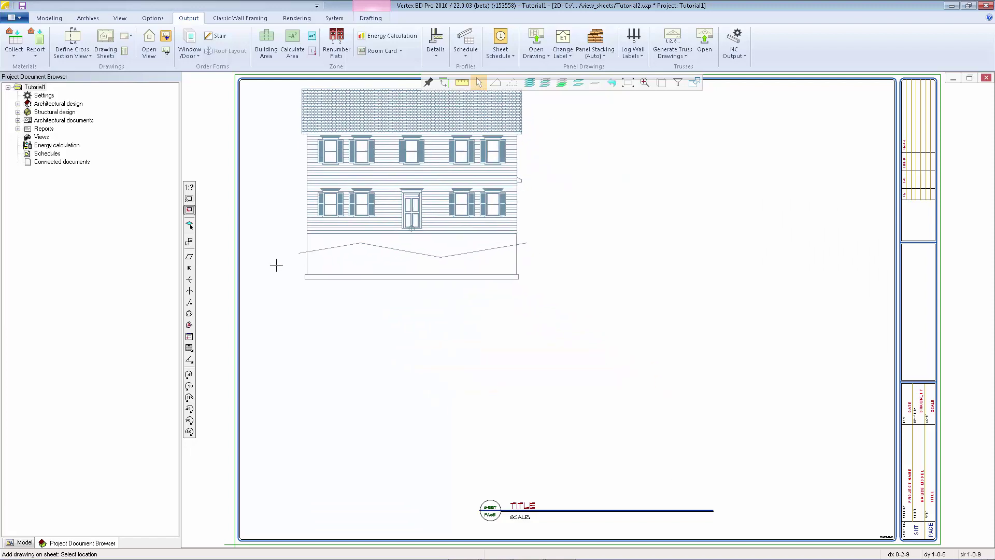
{"action": "left_click", "coordinate": [189, 188]}
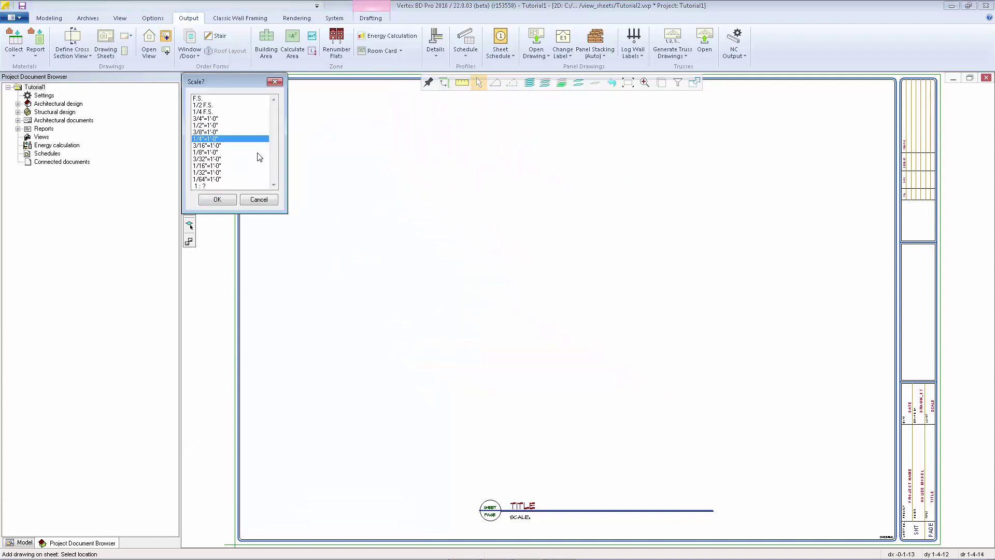
{"action": "double_click", "coordinate": [218, 139]}
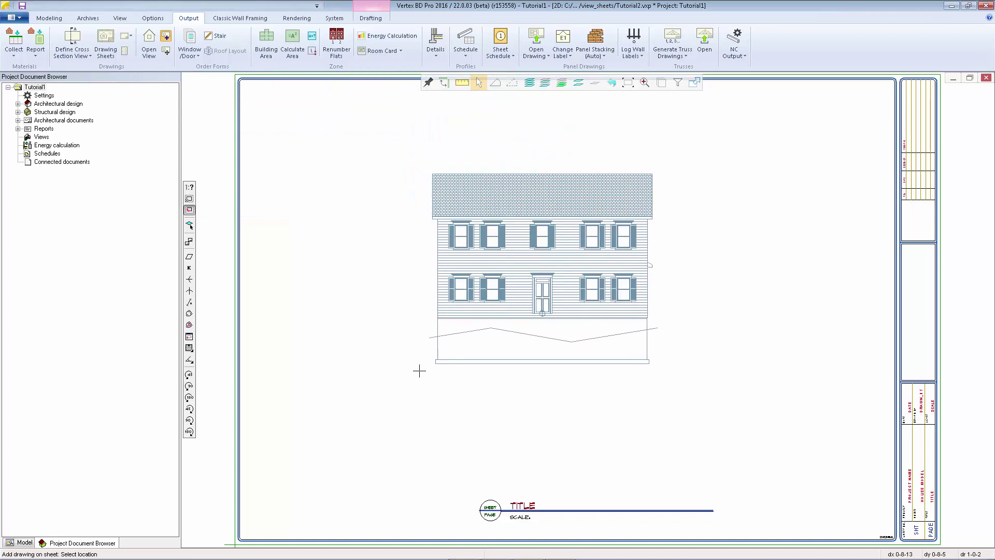
{"action": "left_click", "coordinate": [268, 303]}
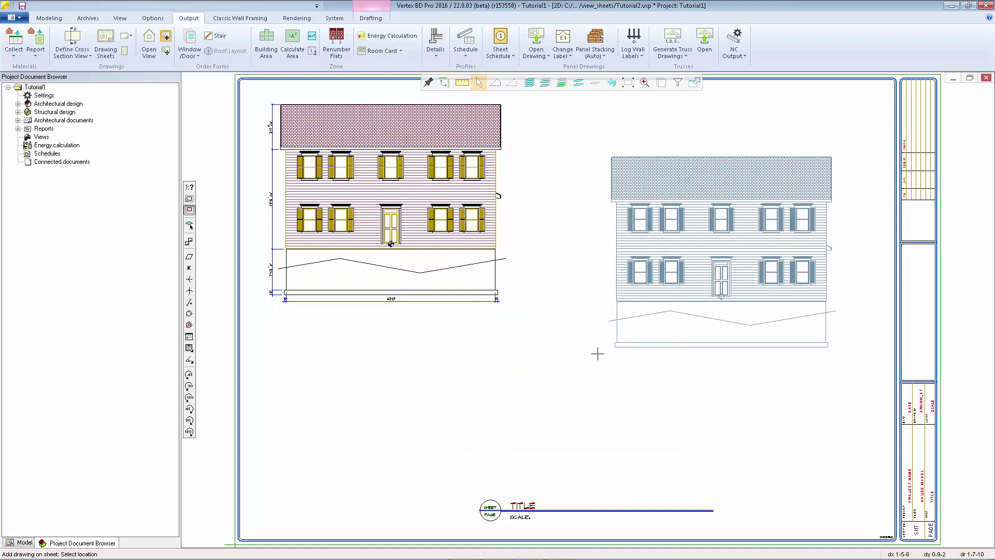
{"action": "key", "text": "Escape"}
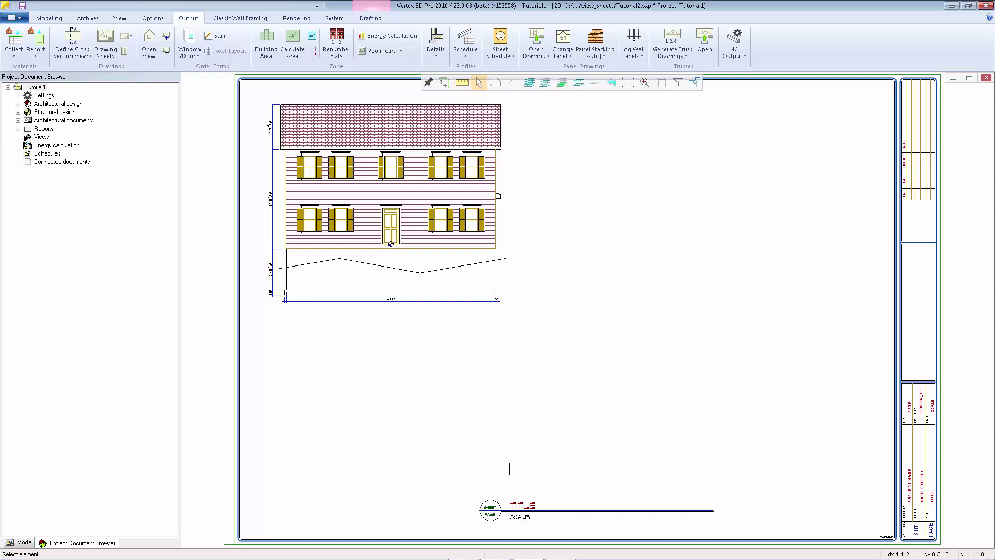
- Add the first-level floor plan drawing to the sheet, to the right of the front elevation
{"action": "left_click", "coordinate": [166, 36]}
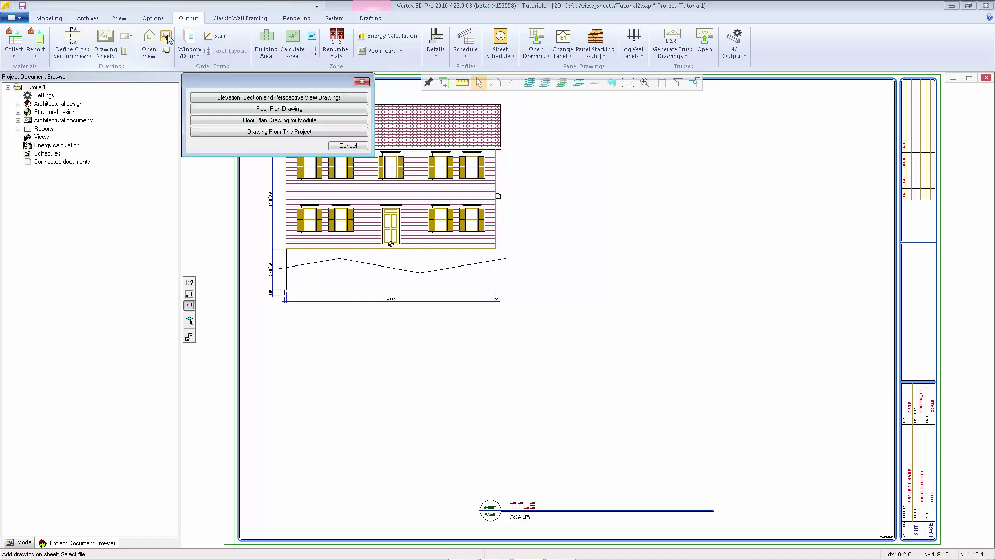
{"action": "left_click", "coordinate": [230, 109]}
{"action": "left_click", "coordinate": [208, 238]}
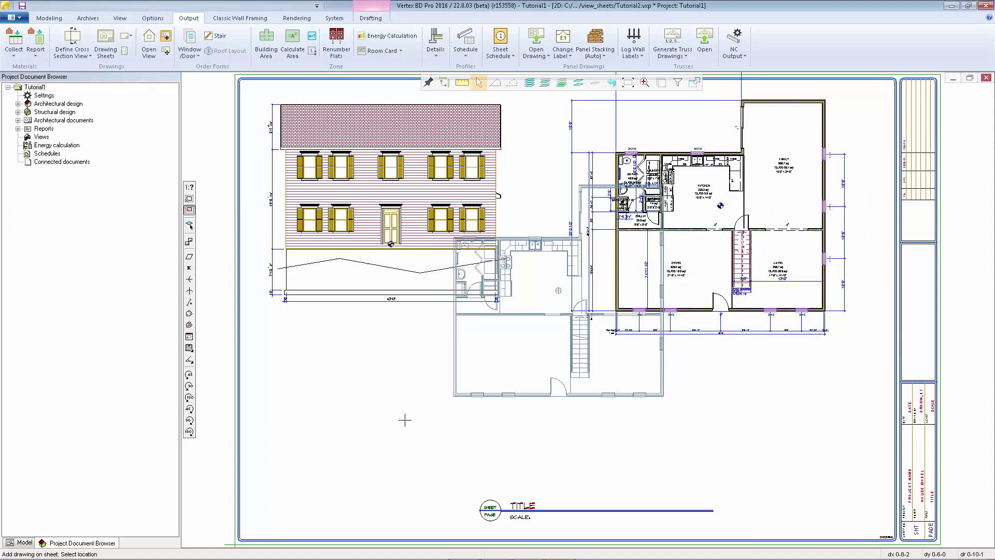
{"action": "left_click", "coordinate": [405, 418]}
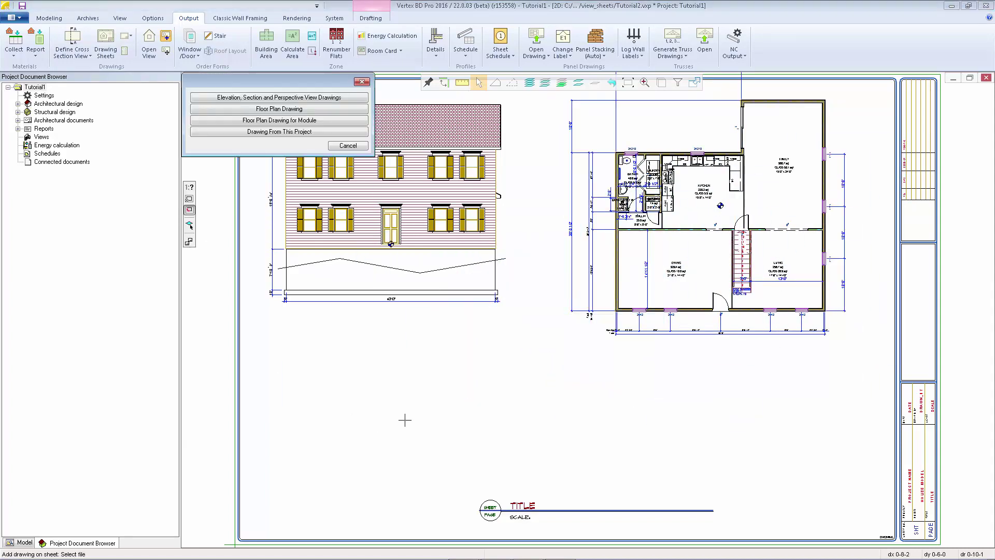
- Add the second-level floor plan at 1/8"=1'-0" below the first-level plan, and close the sheet with its changes saved
{"action": "left_click", "coordinate": [232, 109]}
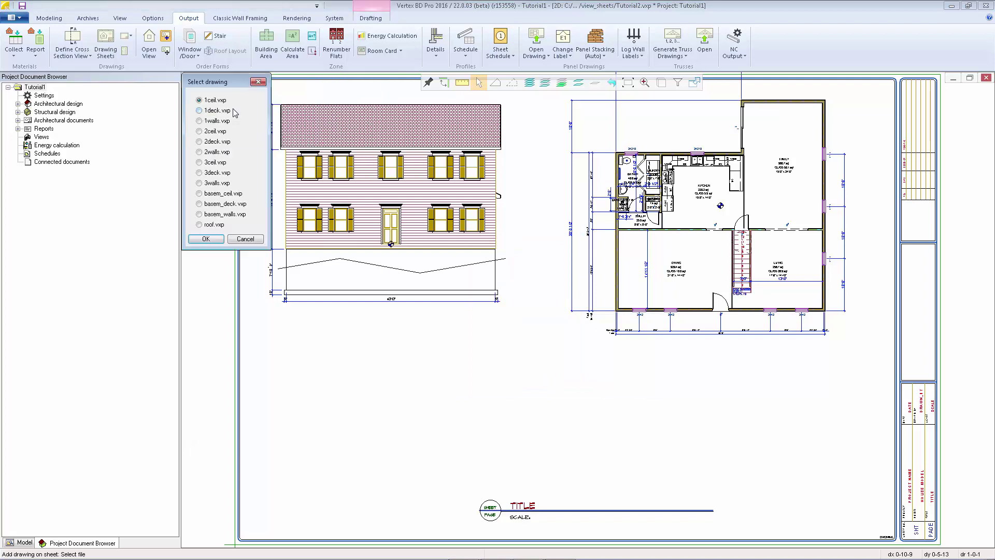
{"action": "left_click", "coordinate": [206, 239]}
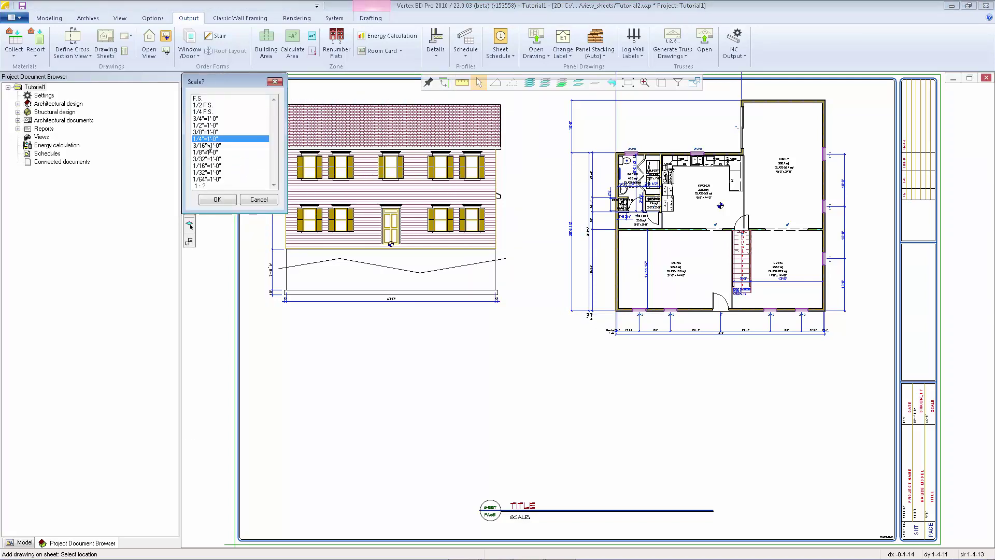
{"action": "double_click", "coordinate": [208, 155]}
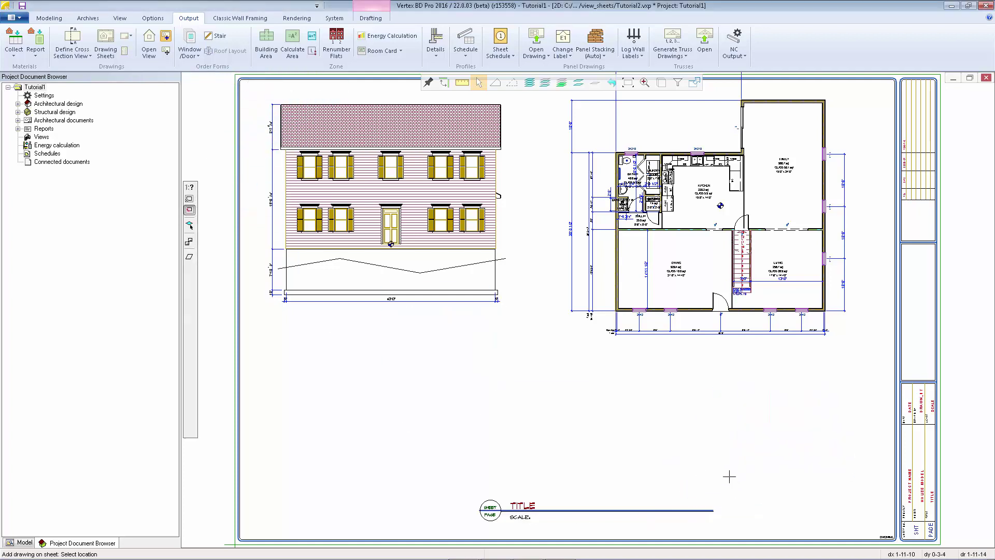
{"action": "left_click", "coordinate": [729, 476]}
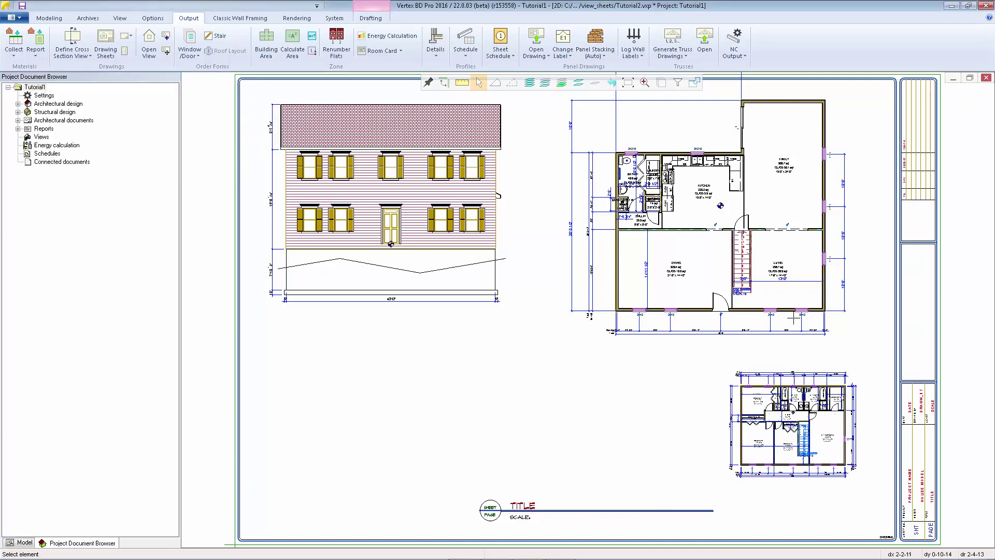
{"action": "left_click", "coordinate": [986, 77]}
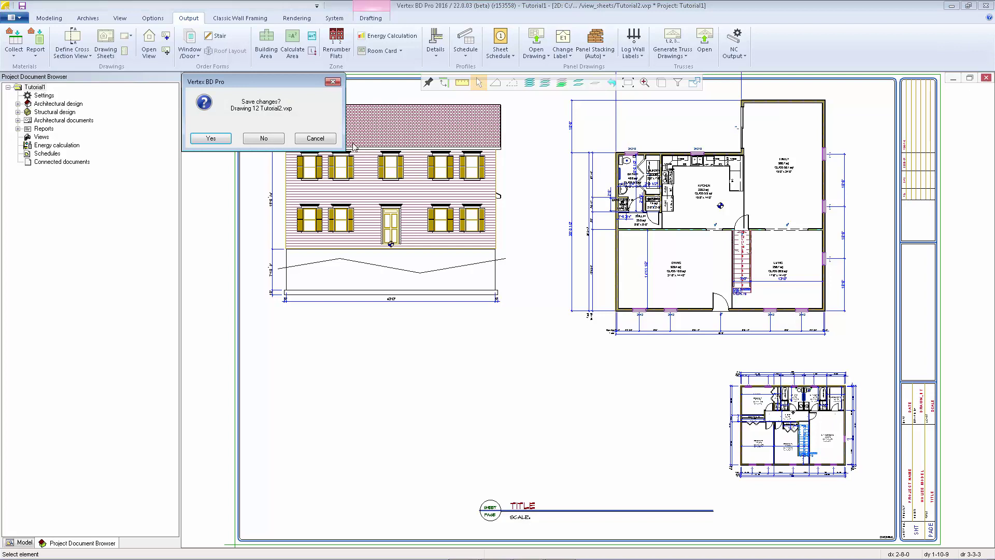
{"action": "left_click", "coordinate": [211, 138]}
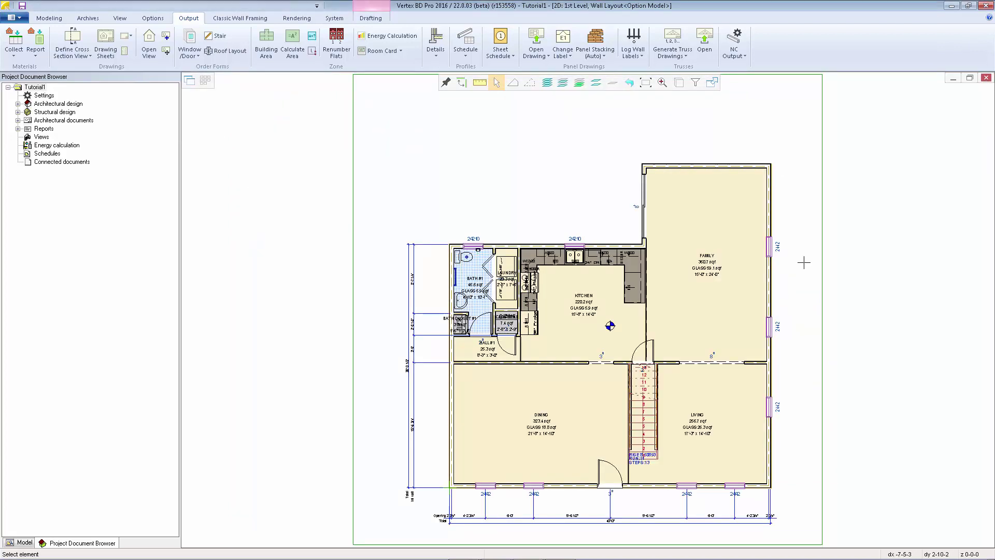
- Draw a vertical cross-section line through the bath and dining room on the first-level plan, looking toward the kitchen side
{"action": "left_click", "coordinate": [78, 56]}
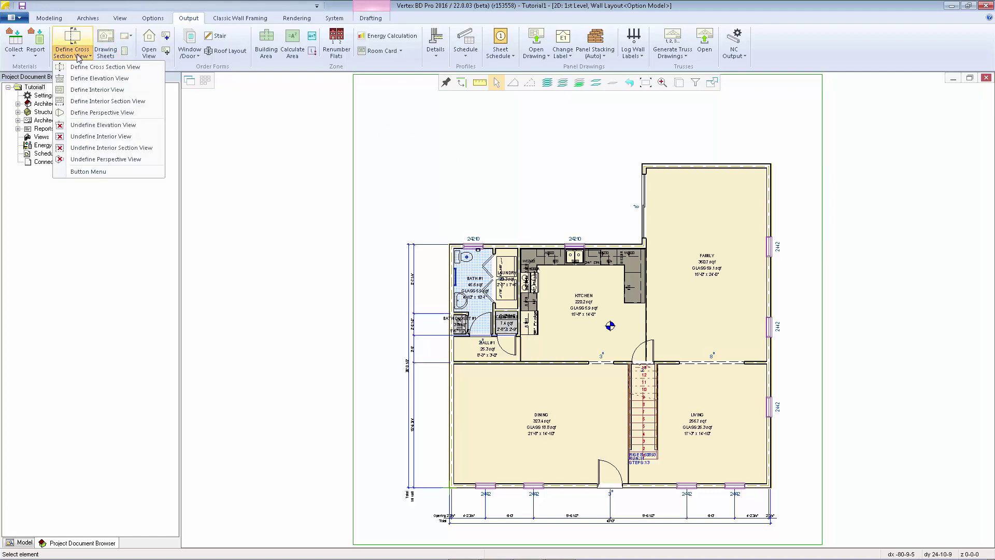
{"action": "left_click", "coordinate": [79, 68]}
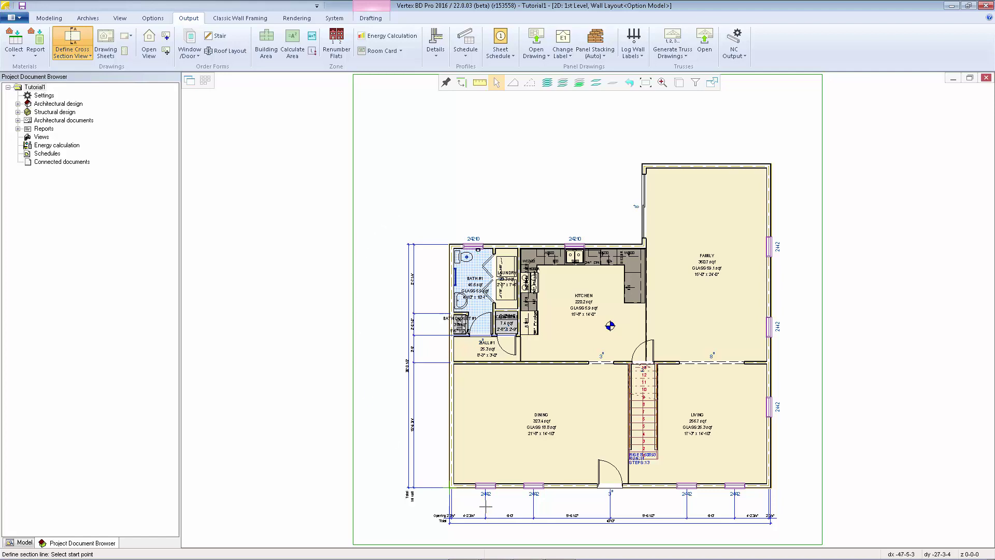
{"action": "left_click", "coordinate": [486, 532]}
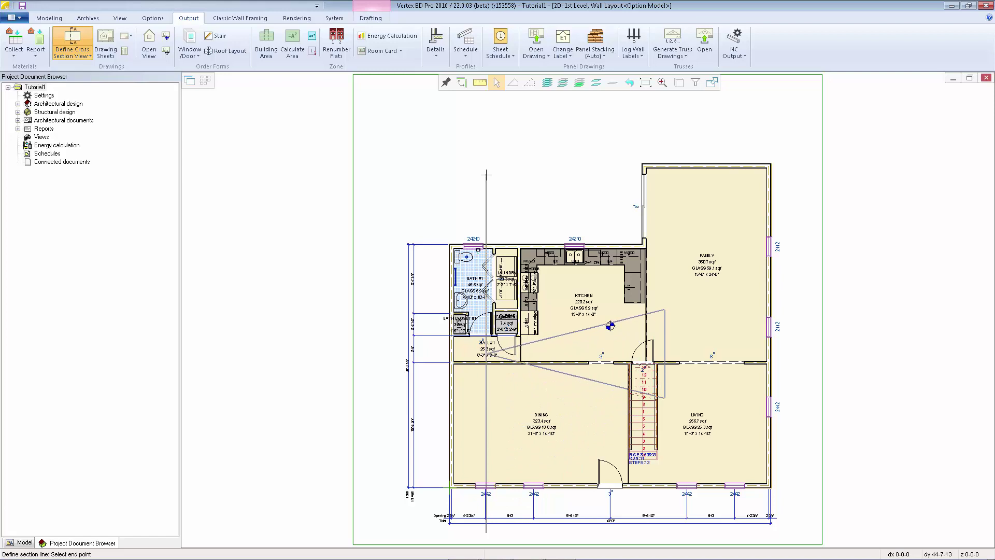
{"action": "left_click", "coordinate": [486, 217]}
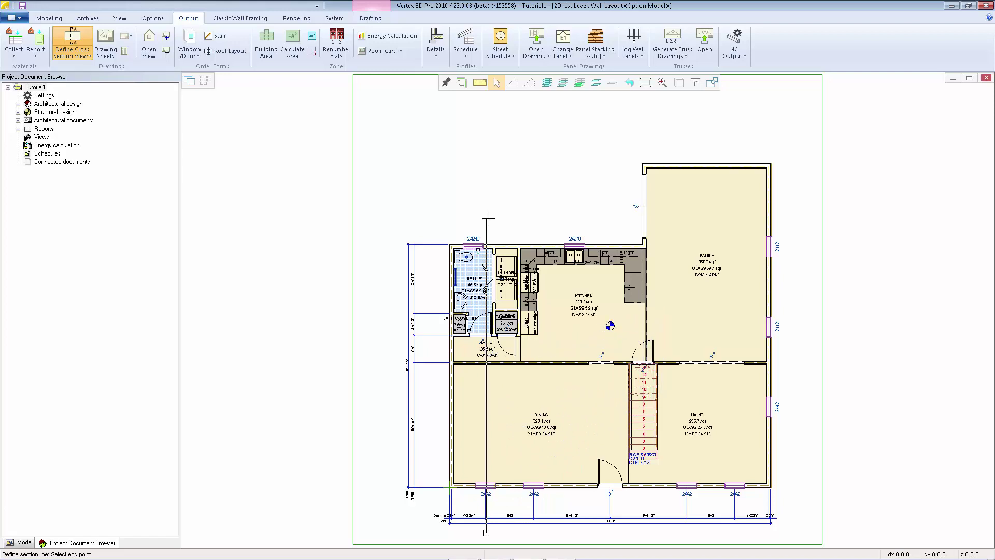
{"action": "left_click", "coordinate": [530, 206]}
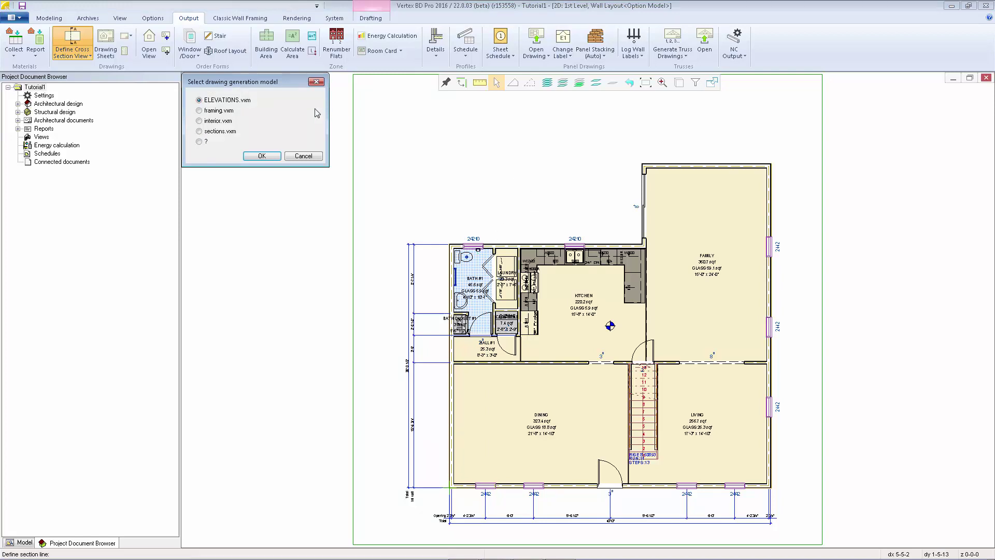
- Use the sections.vxm generation model for the section with depth 0, keeping the proposed label and the name Section A-A
{"action": "left_click", "coordinate": [223, 132]}
{"action": "left_click", "coordinate": [253, 155]}
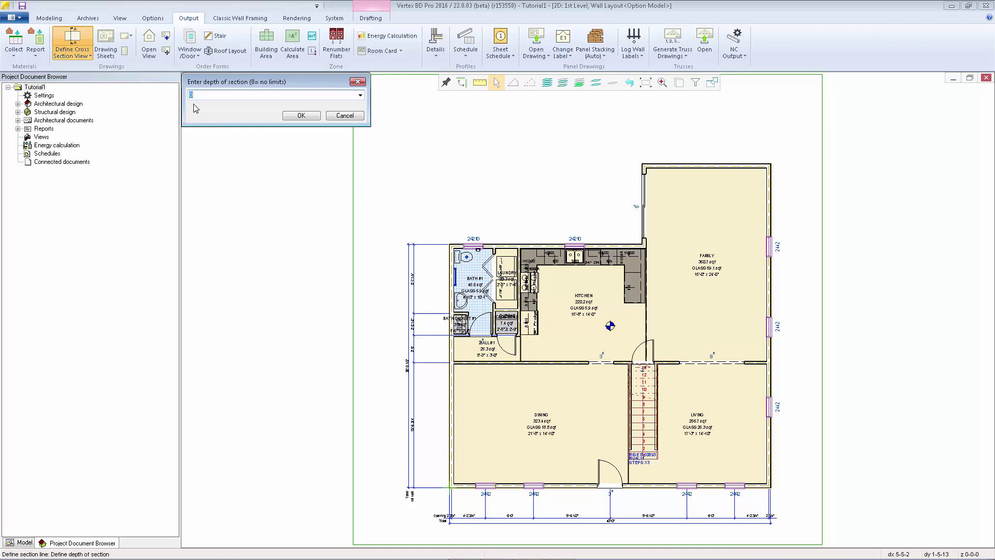
{"action": "left_click", "coordinate": [293, 117]}
{"action": "left_click", "coordinate": [293, 117]}
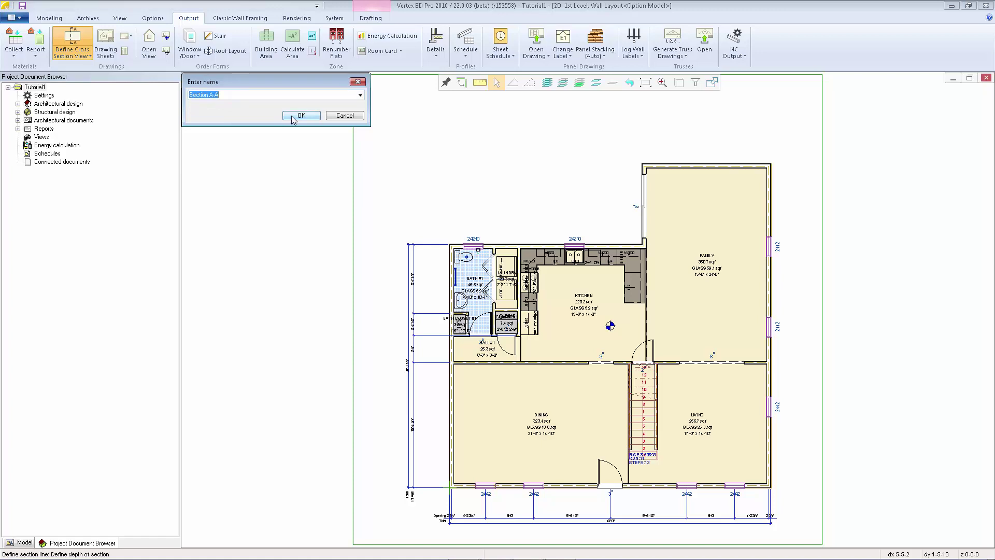
{"action": "left_click", "coordinate": [301, 115]}
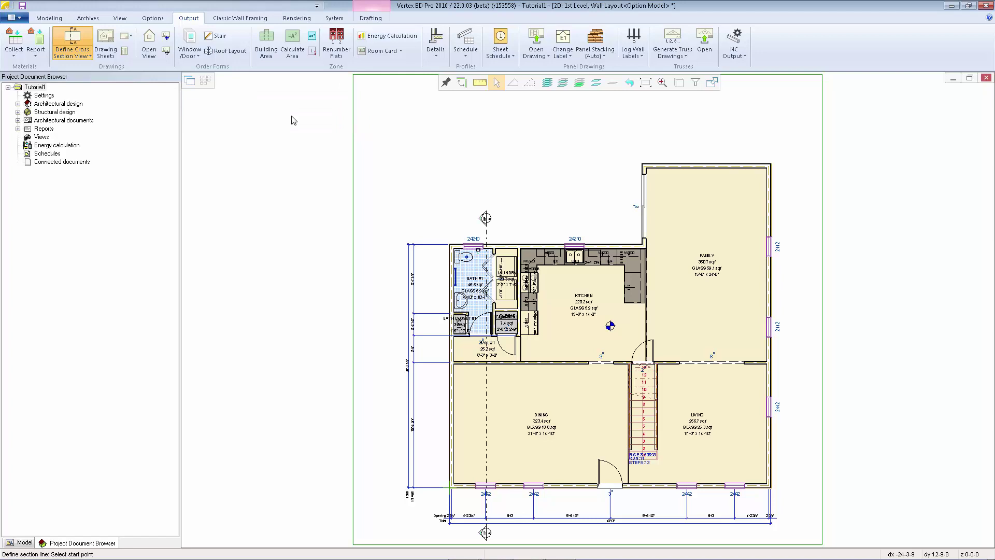
{"action": "key", "text": "Escape"}
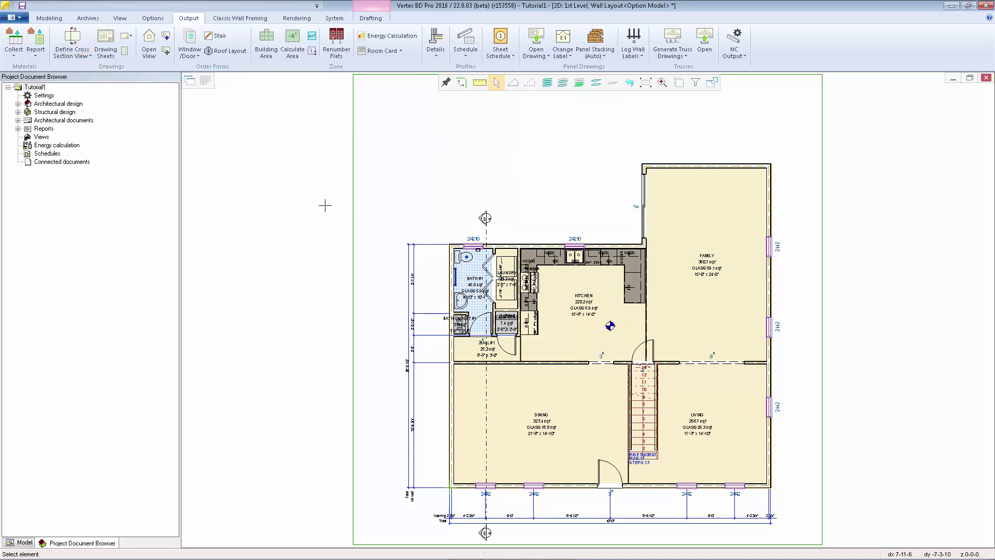
- Update the Section A-A view together with its model at the proposed scale, and close the generated section drawing
{"action": "left_click", "coordinate": [131, 38]}
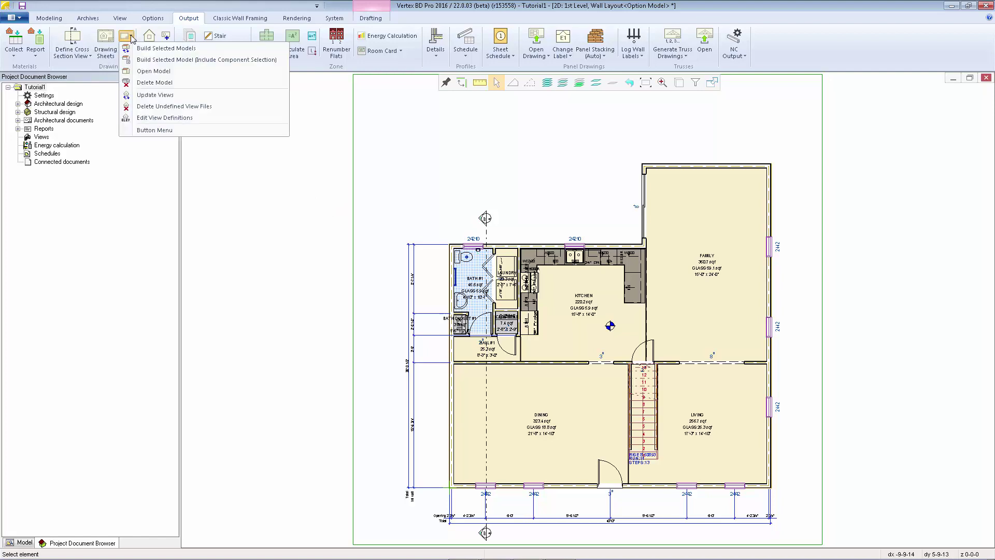
{"action": "left_click", "coordinate": [146, 95]}
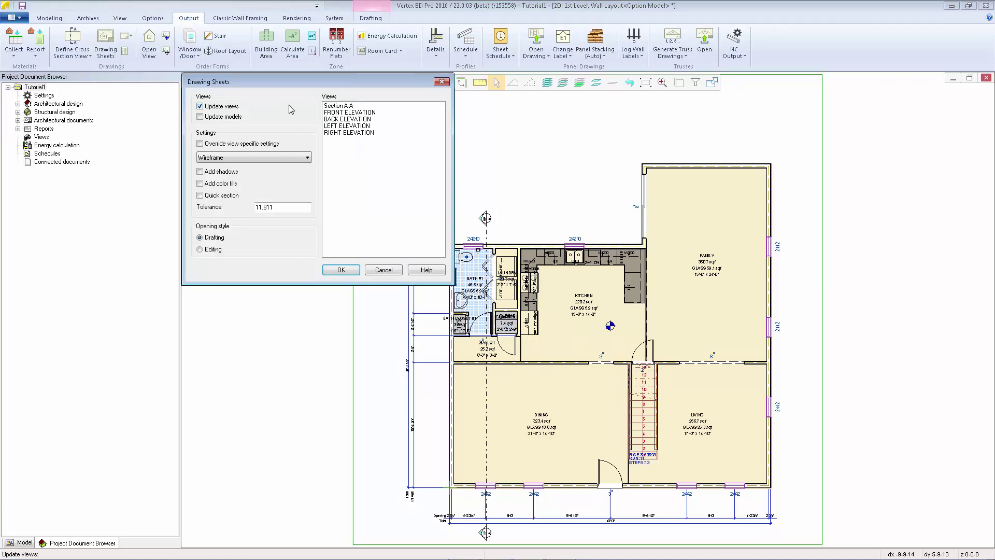
{"action": "left_click", "coordinate": [336, 106]}
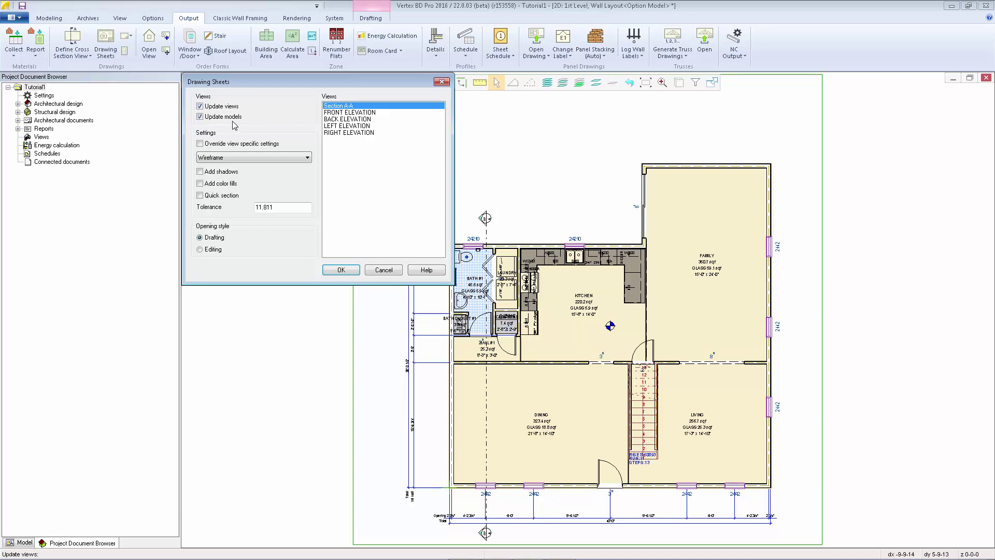
{"action": "left_click", "coordinate": [331, 271]}
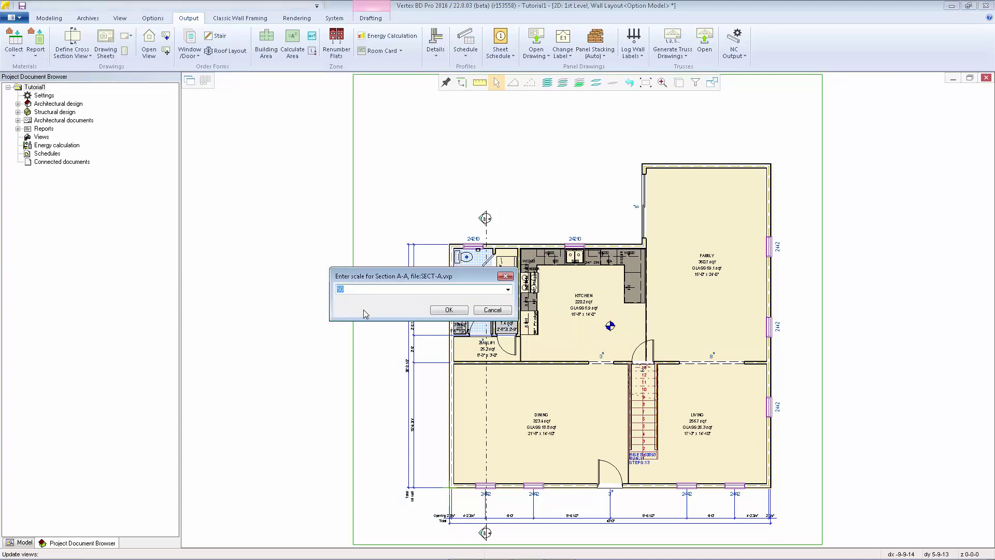
{"action": "left_click", "coordinate": [450, 310]}
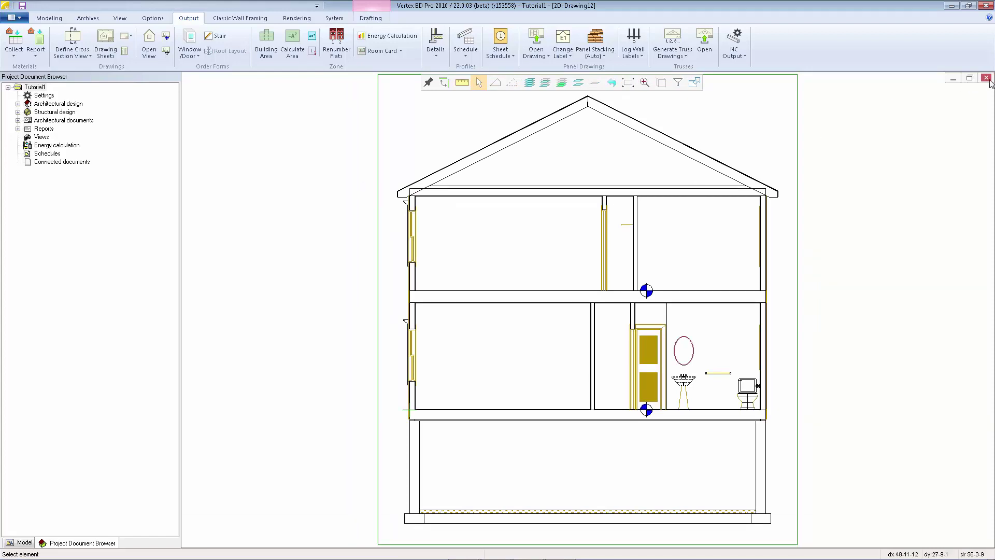
{"action": "left_click", "coordinate": [986, 78]}
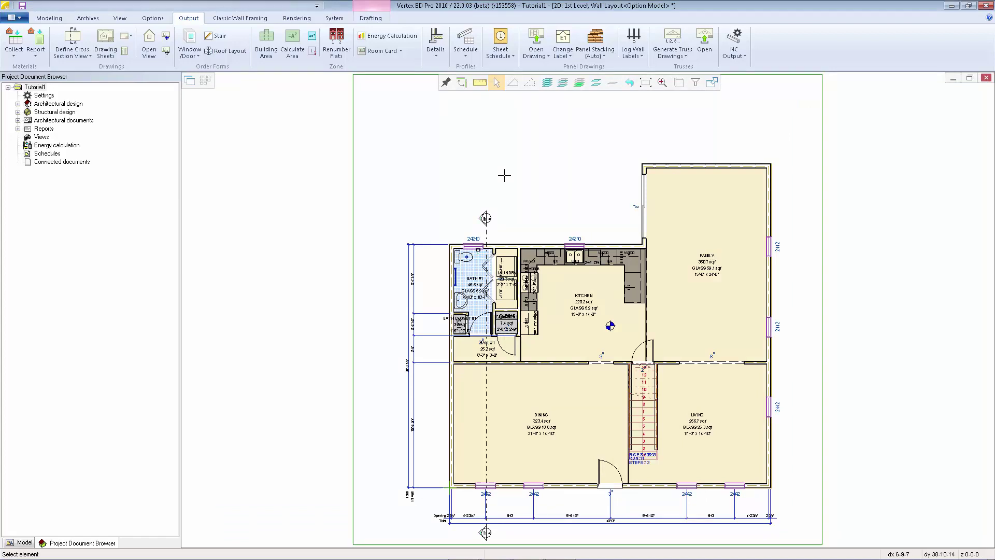
- Open the Tutorial2.vxp drawing sheet with its views and models updated
{"action": "left_click", "coordinate": [107, 44]}
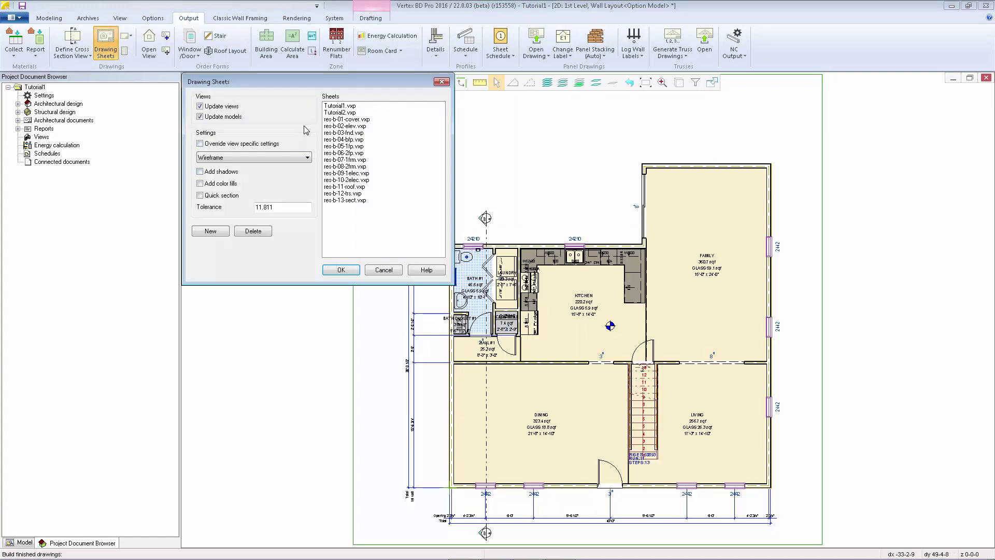
{"action": "left_click", "coordinate": [350, 113]}
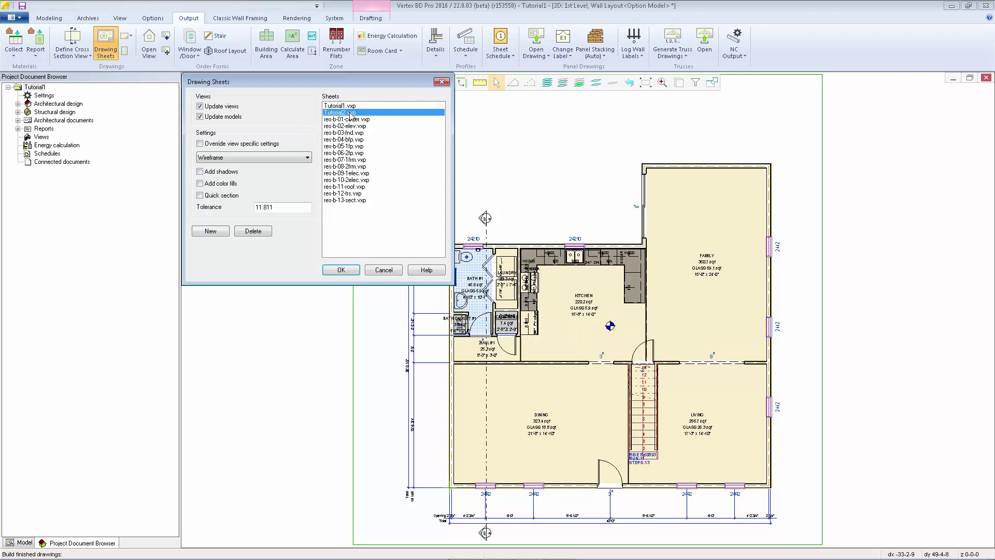
{"action": "left_click", "coordinate": [341, 270]}
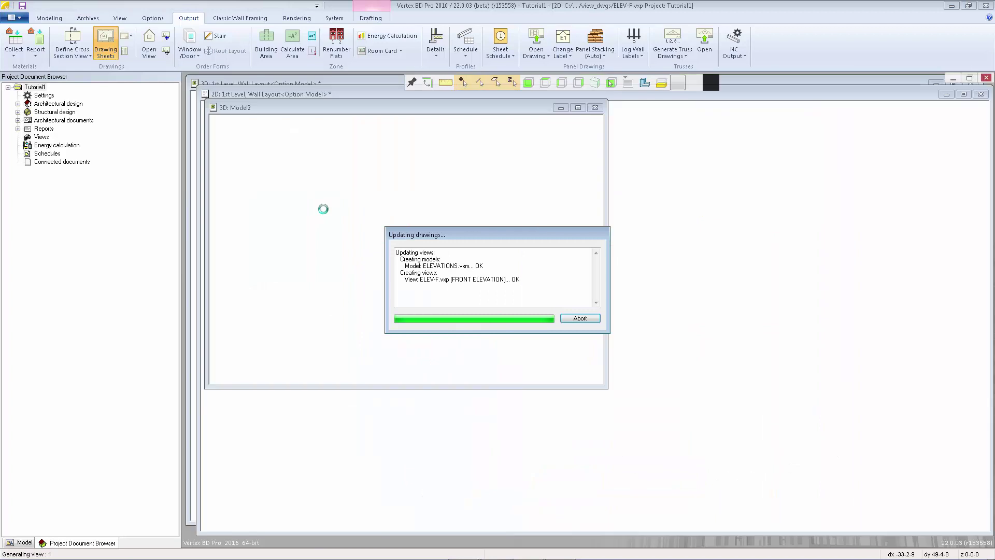
- Add the Section A-A view at 1/8"=1'-0" to the left of the second-level floor plan, and close the sheet with its changes saved
{"action": "left_click", "coordinate": [166, 37]}
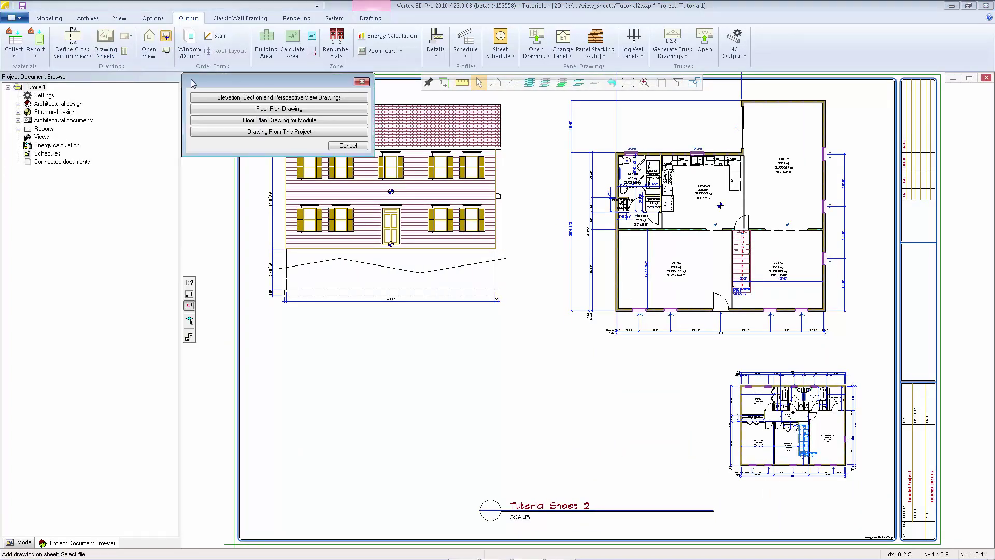
{"action": "left_click", "coordinate": [213, 100]}
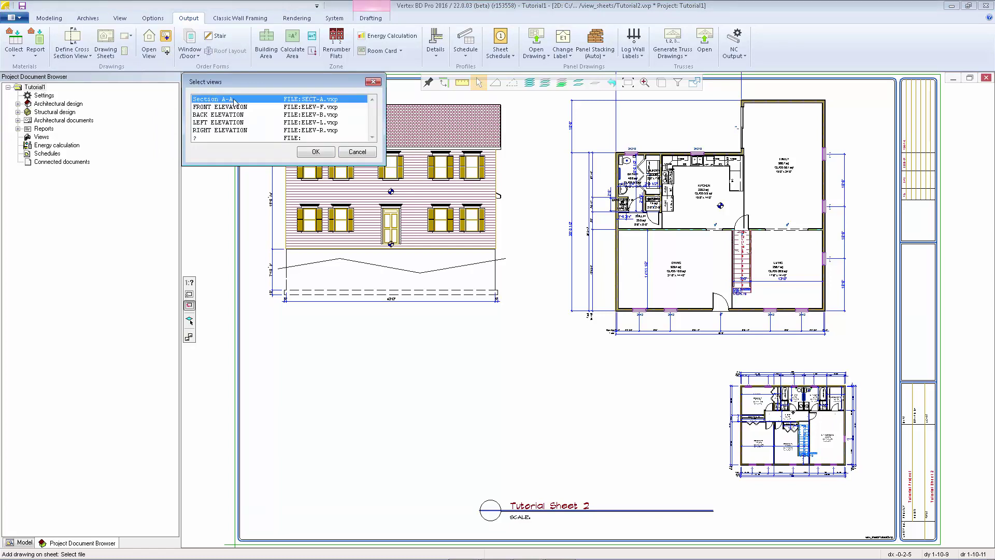
{"action": "left_click", "coordinate": [315, 154]}
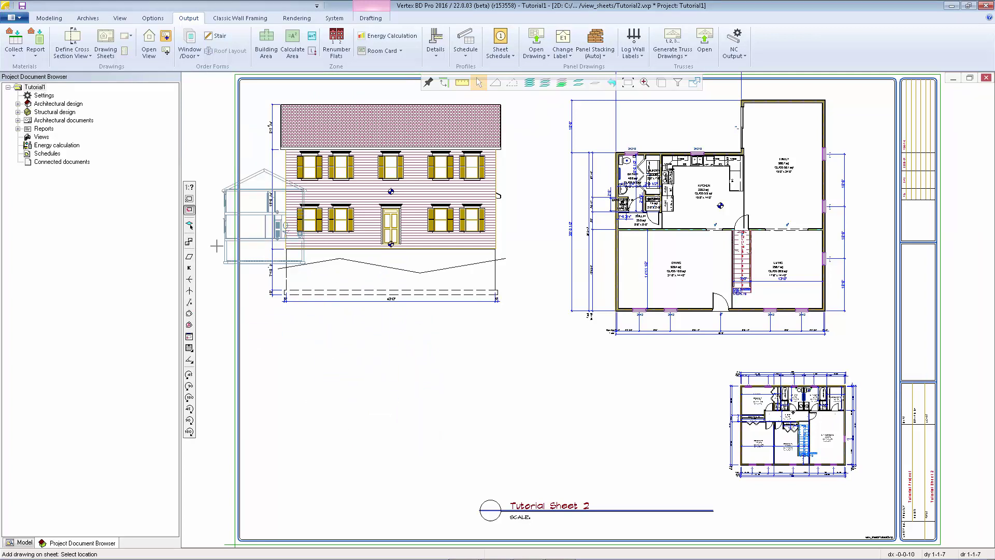
{"action": "left_click", "coordinate": [188, 197]}
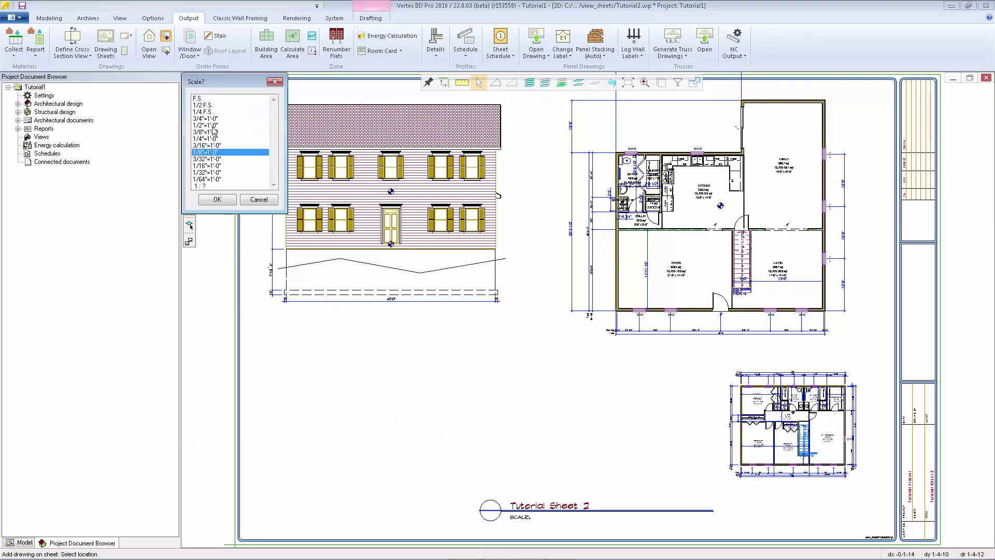
{"action": "left_click", "coordinate": [217, 199]}
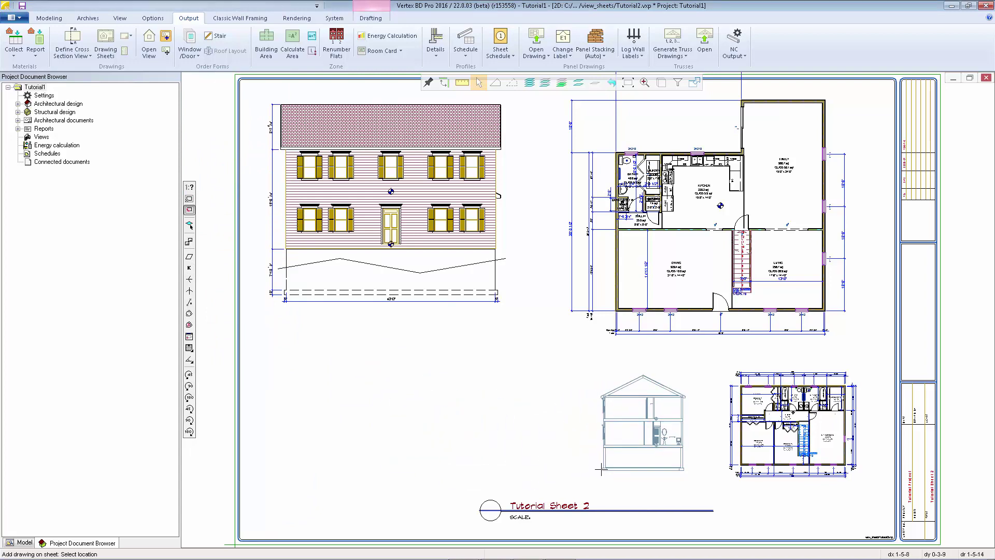
{"action": "left_click", "coordinate": [604, 473]}
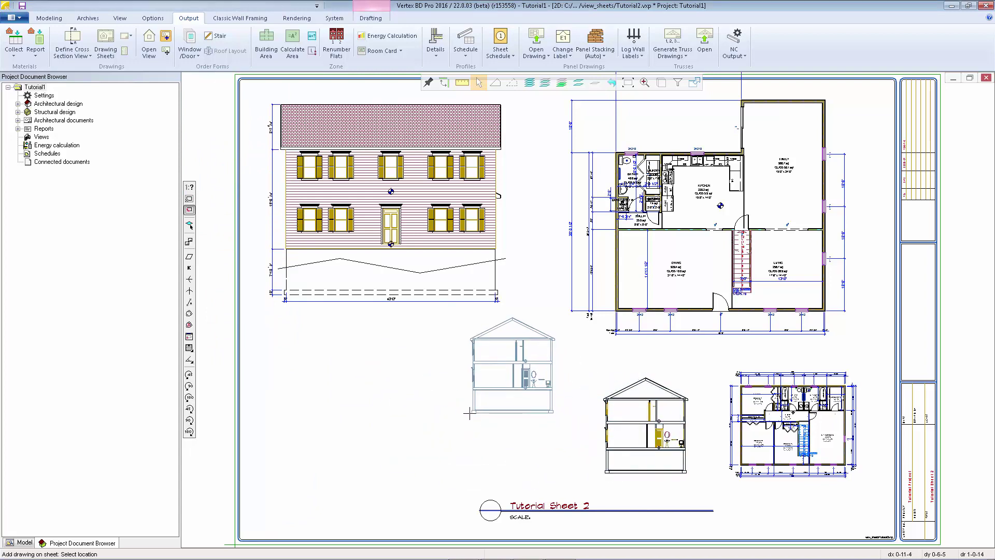
{"action": "key", "text": "Escape"}
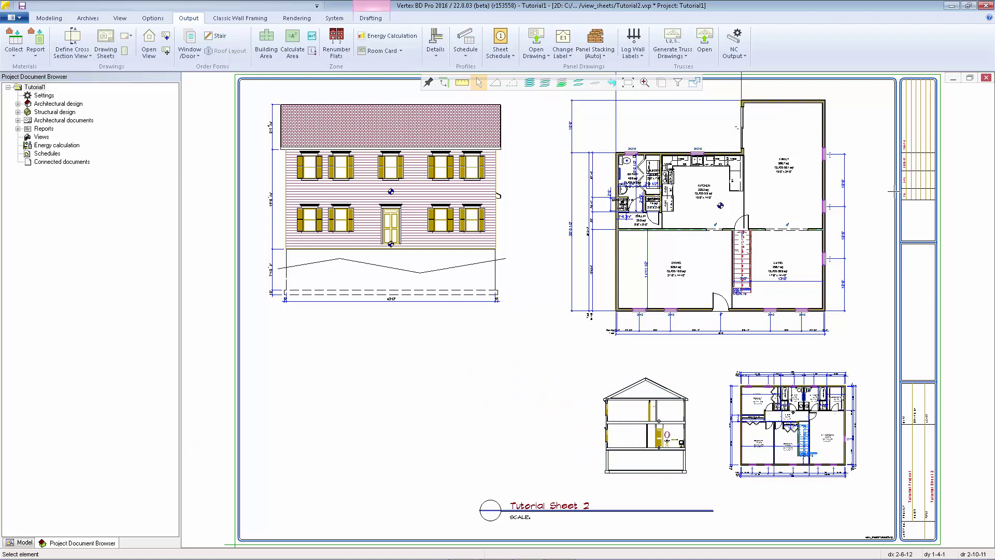
{"action": "left_click", "coordinate": [986, 79]}
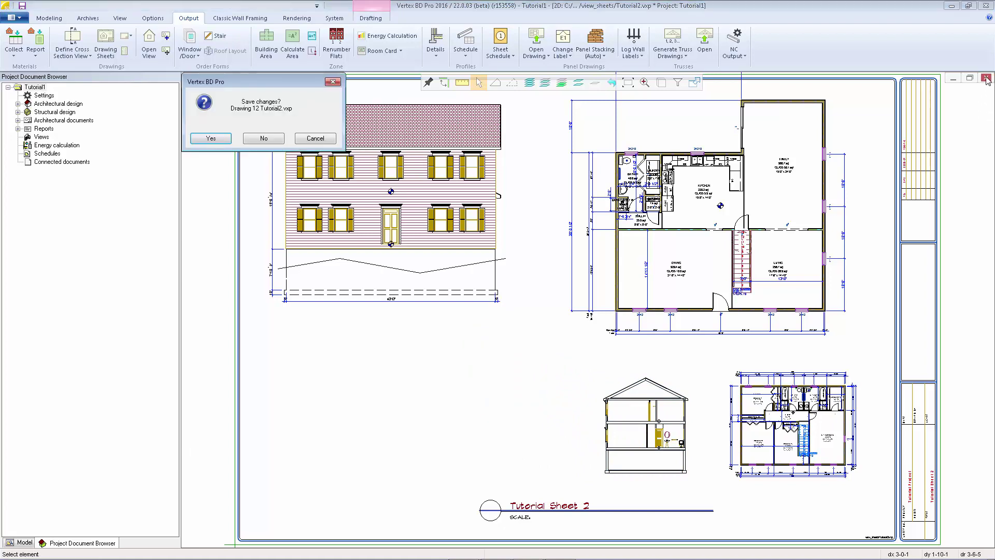
{"action": "left_click", "coordinate": [211, 141]}
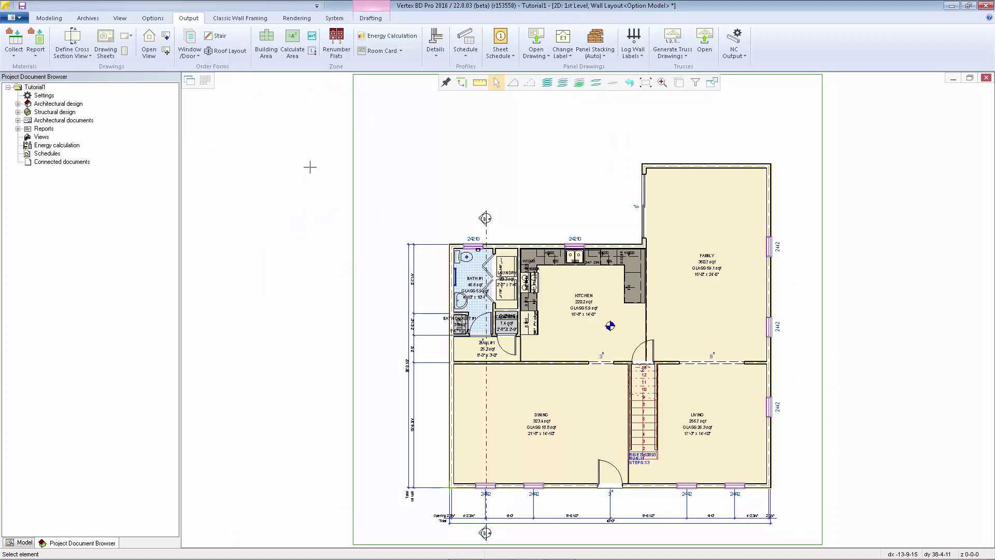
- Start defining a perspective view from the ELEVATIONS.vxm model, with the eye's Z coordinate at 200 and a tilt angle of -10
{"action": "left_click", "coordinate": [82, 60]}
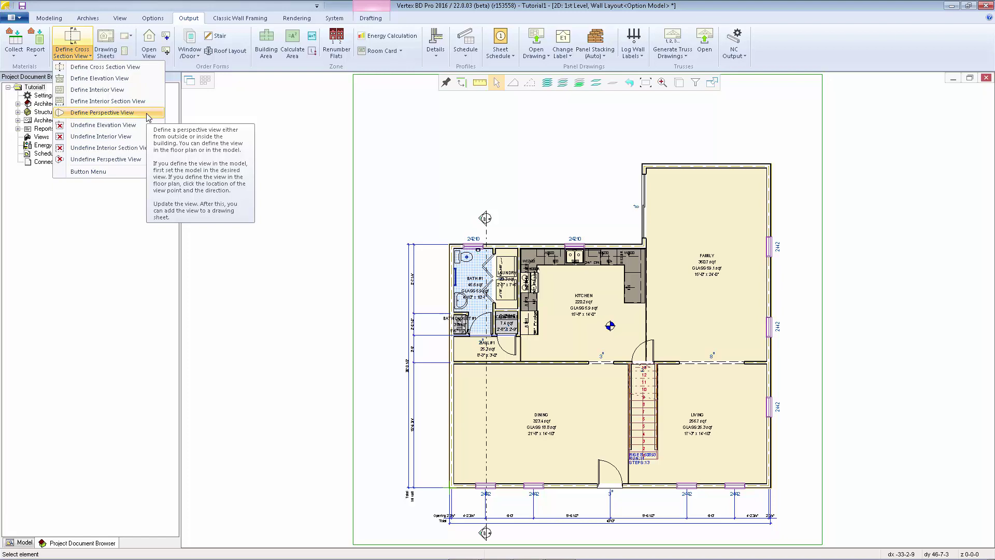
{"action": "left_click", "coordinate": [149, 117]}
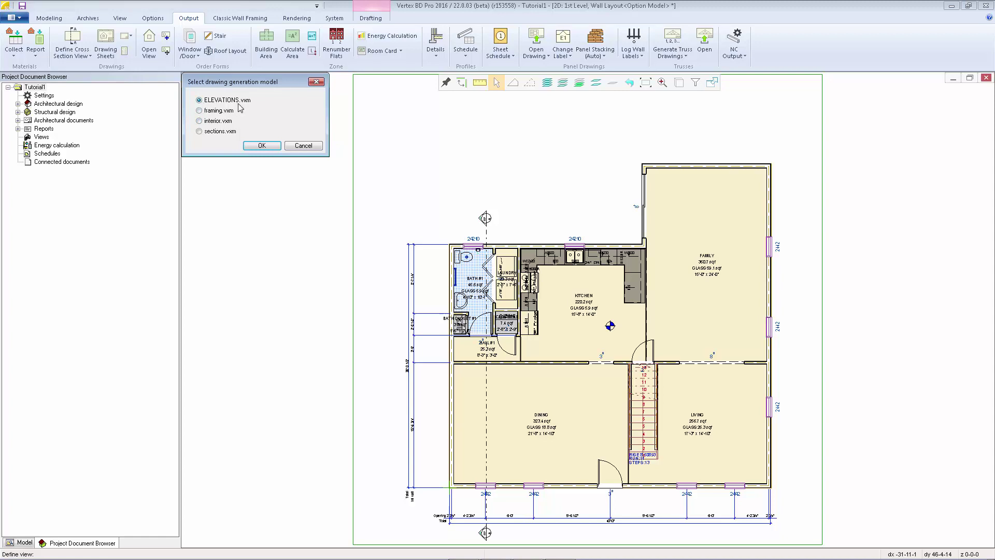
{"action": "left_click", "coordinate": [260, 145]}
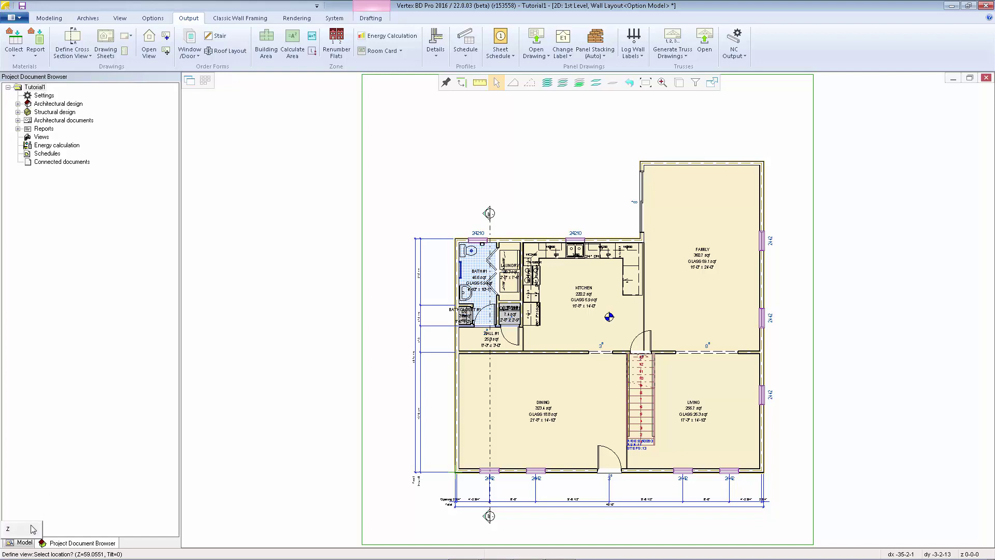
{"action": "key", "text": "Return"}
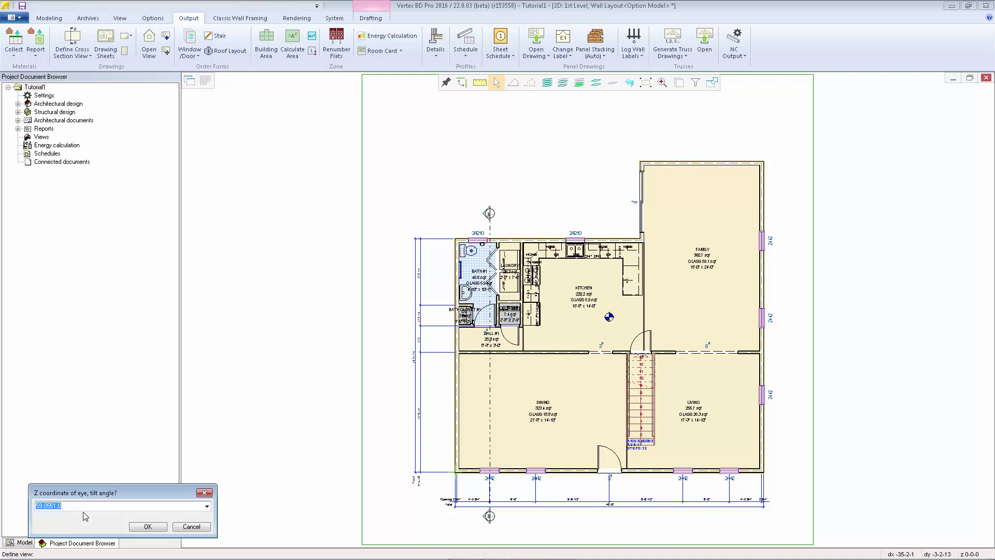
{"action": "type", "text": "200,-10"}
{"action": "left_click", "coordinate": [148, 526]}
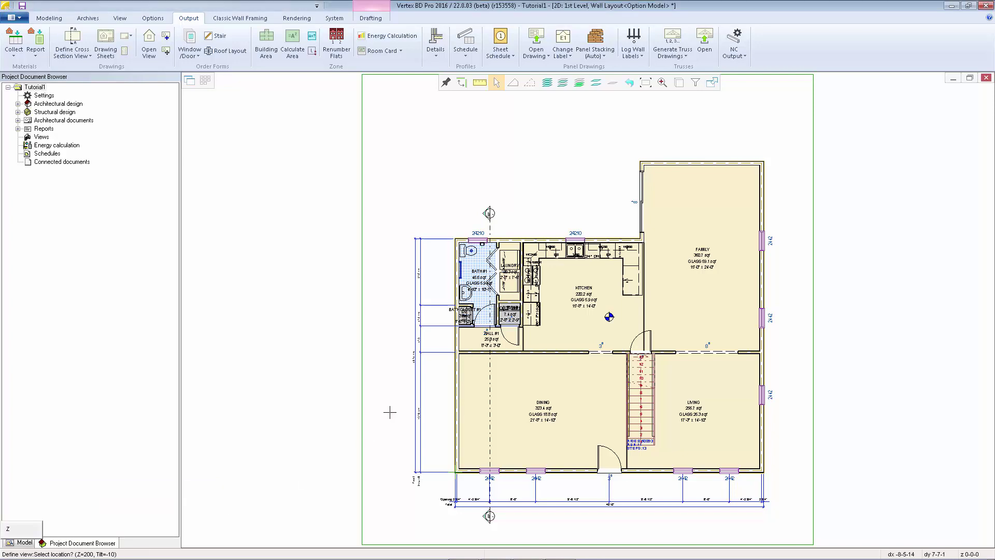
- Place the perspective's eye point outside the plan's lower-left corner and aim it at the front wall of the house
{"action": "scroll", "coordinate": [560, 311], "scroll_direction": "down", "scroll_amount": 3}
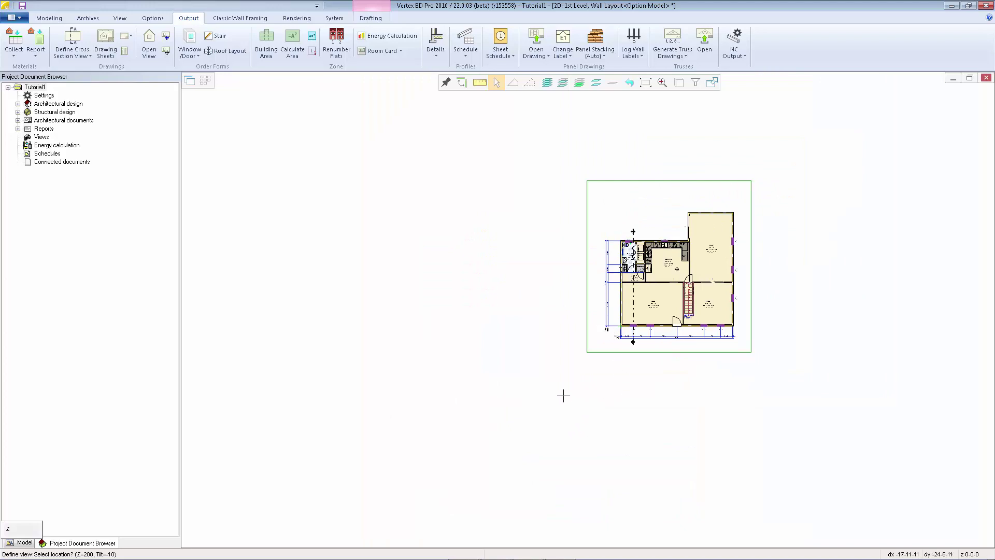
{"action": "left_click", "coordinate": [575, 425]}
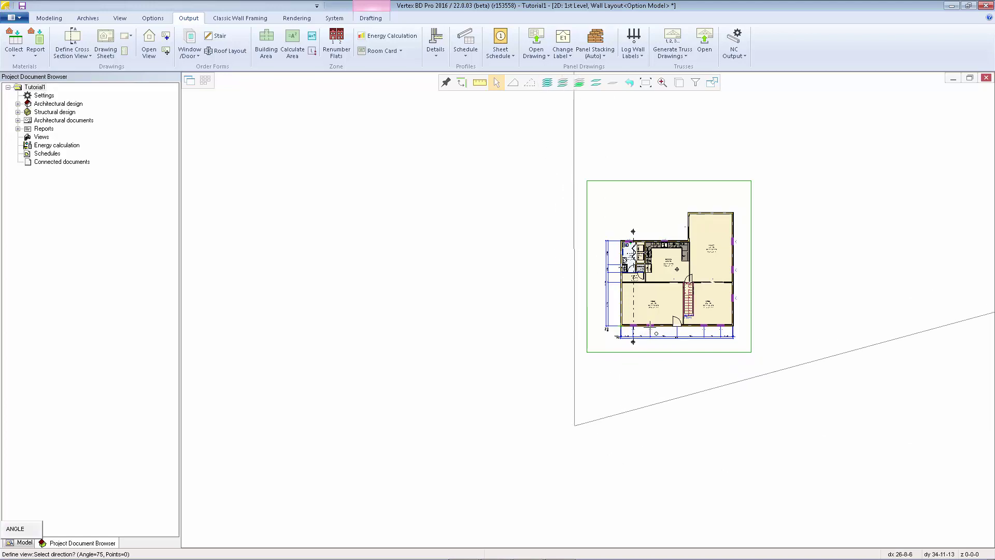
{"action": "left_click", "coordinate": [651, 330]}
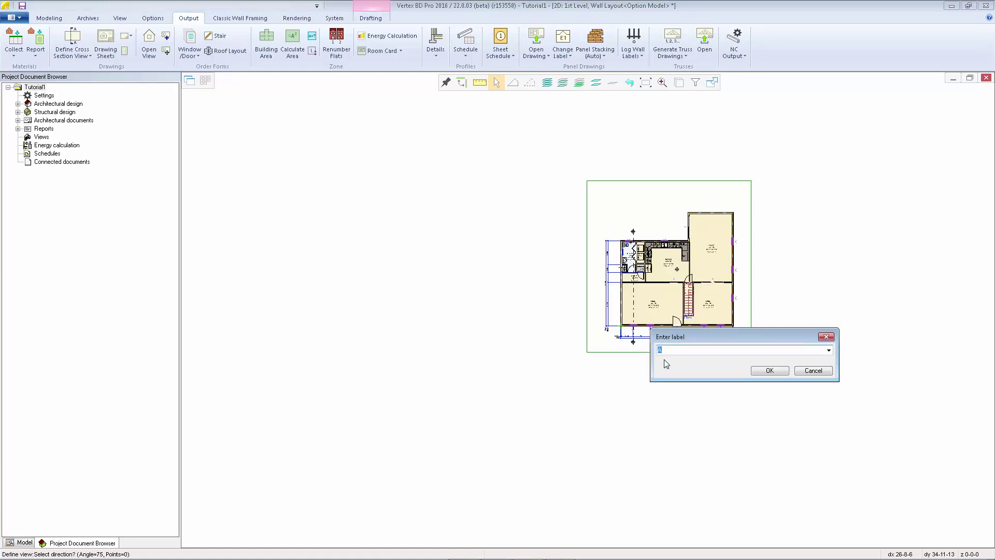
- Finish the perspective with label A and the name Perspective View A, and generate its drawing by updating that view
{"action": "left_click", "coordinate": [753, 372]}
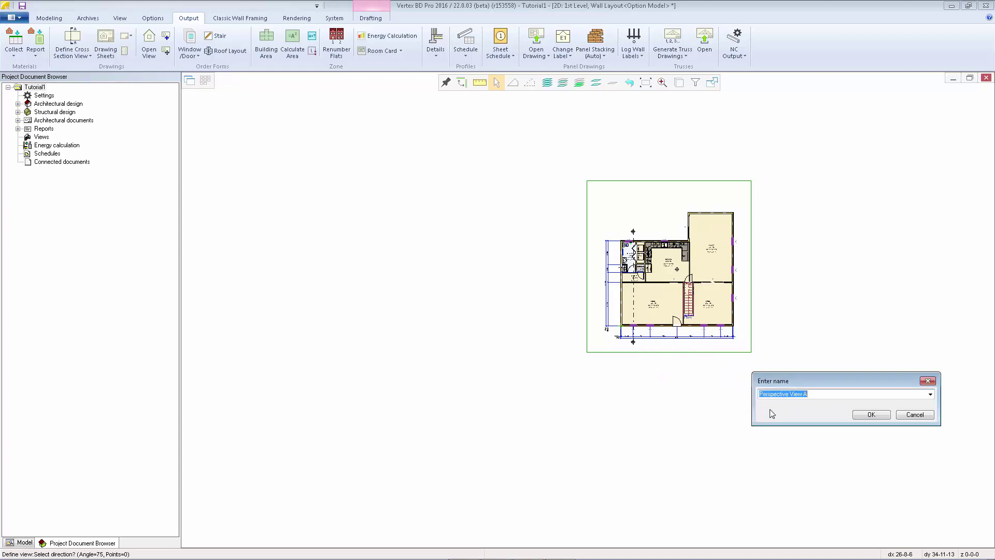
{"action": "left_click", "coordinate": [870, 414]}
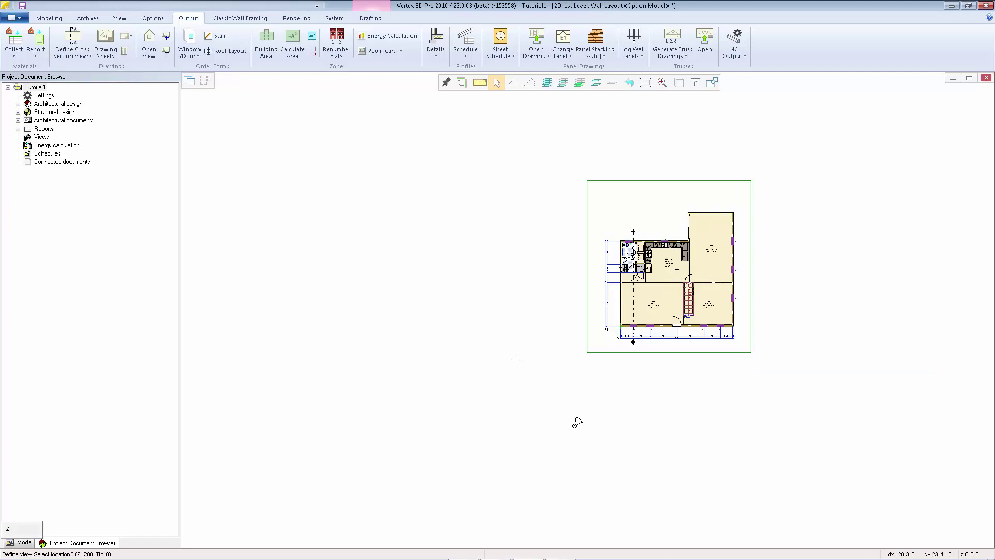
{"action": "left_click", "coordinate": [128, 36]}
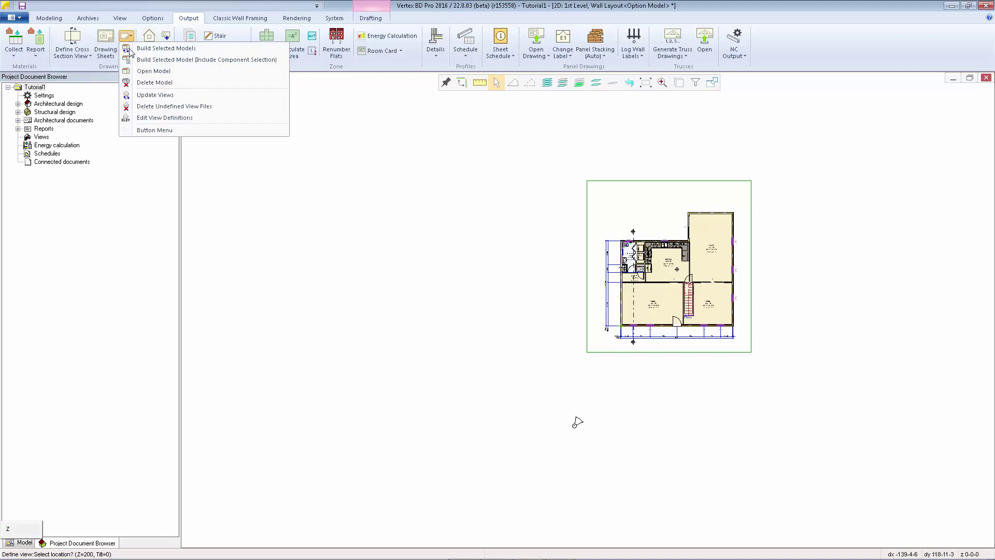
{"action": "left_click", "coordinate": [145, 96]}
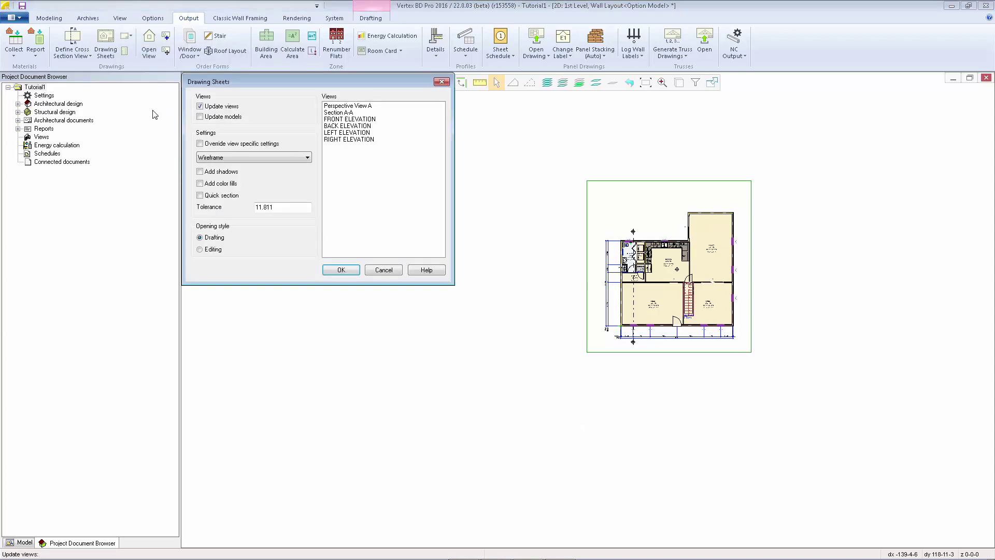
{"action": "left_click", "coordinate": [342, 106]}
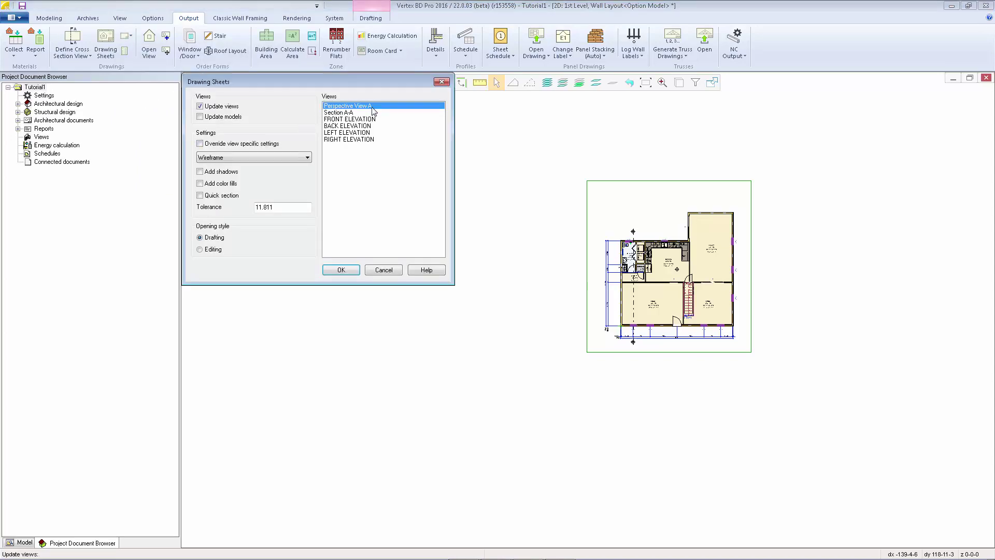
{"action": "left_click", "coordinate": [339, 270]}
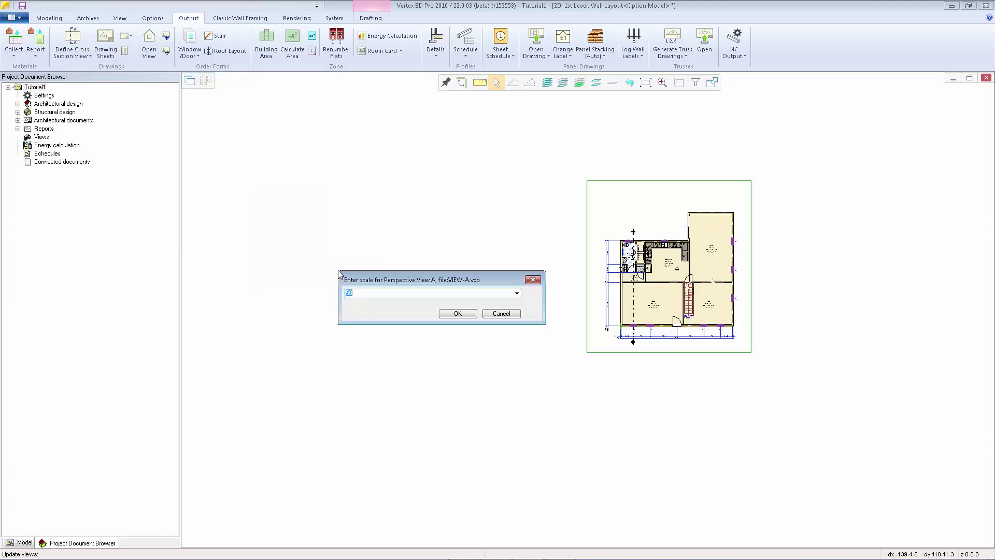
{"action": "left_click", "coordinate": [458, 314]}
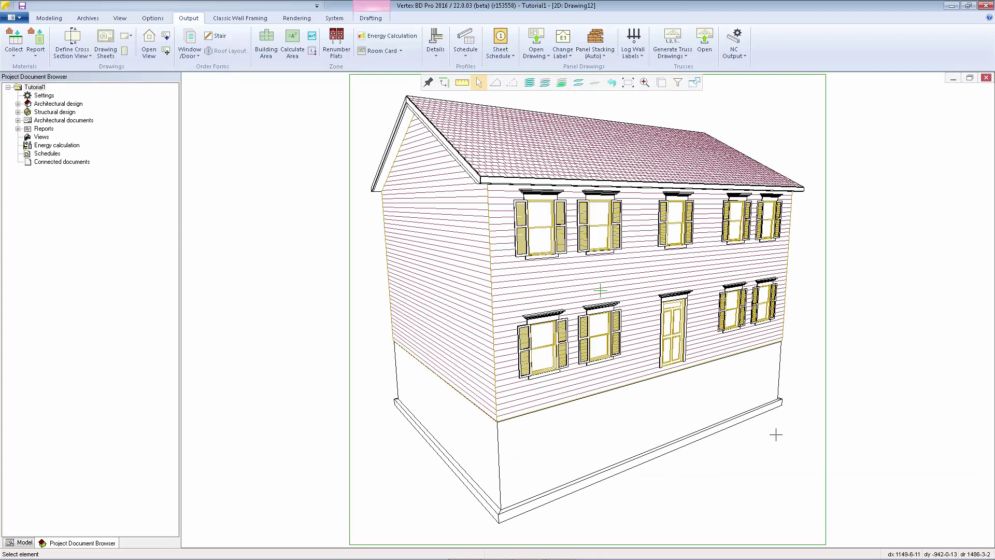
{"action": "left_click", "coordinate": [986, 78]}
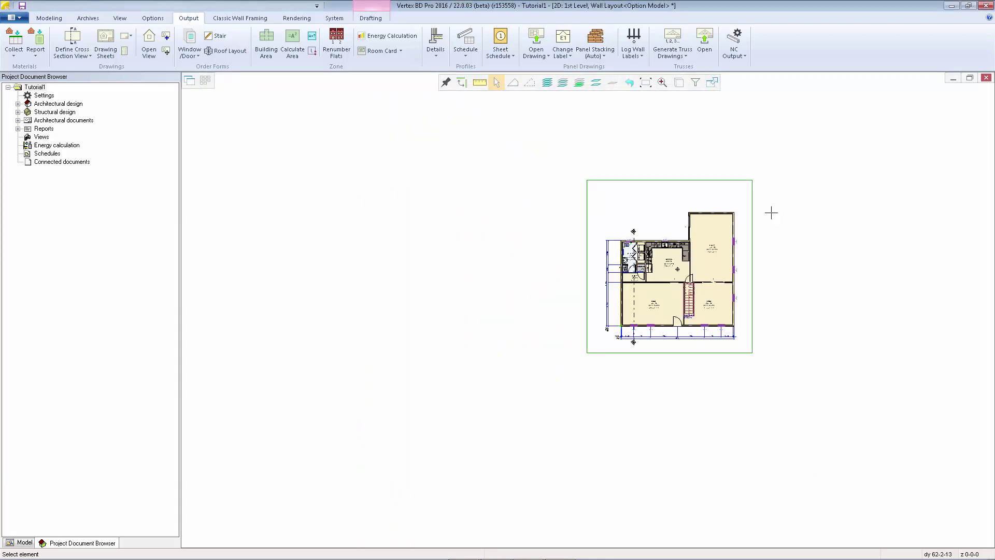
- Open the Tutorial2.vxp drawing sheet without updating its views
{"action": "left_click", "coordinate": [114, 50]}
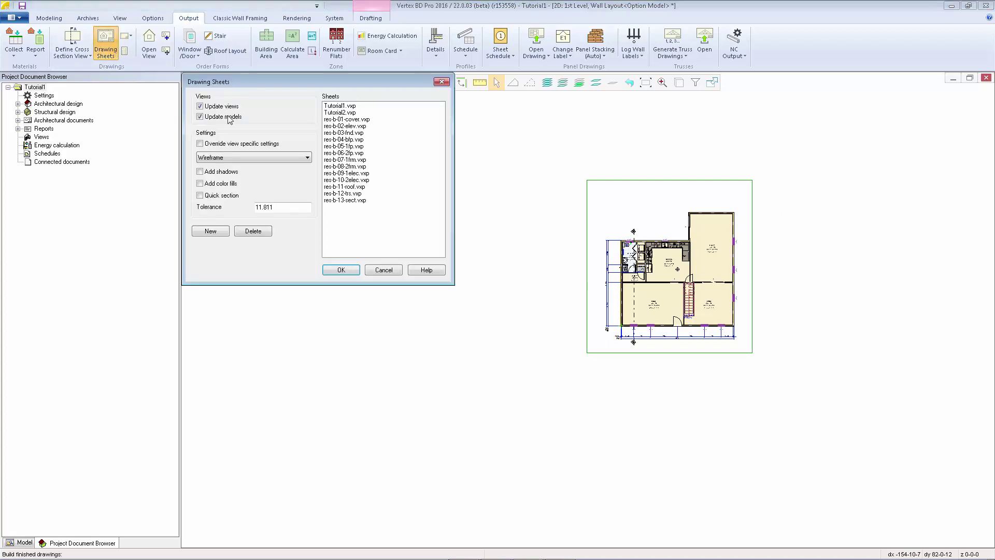
{"action": "left_click", "coordinate": [334, 113]}
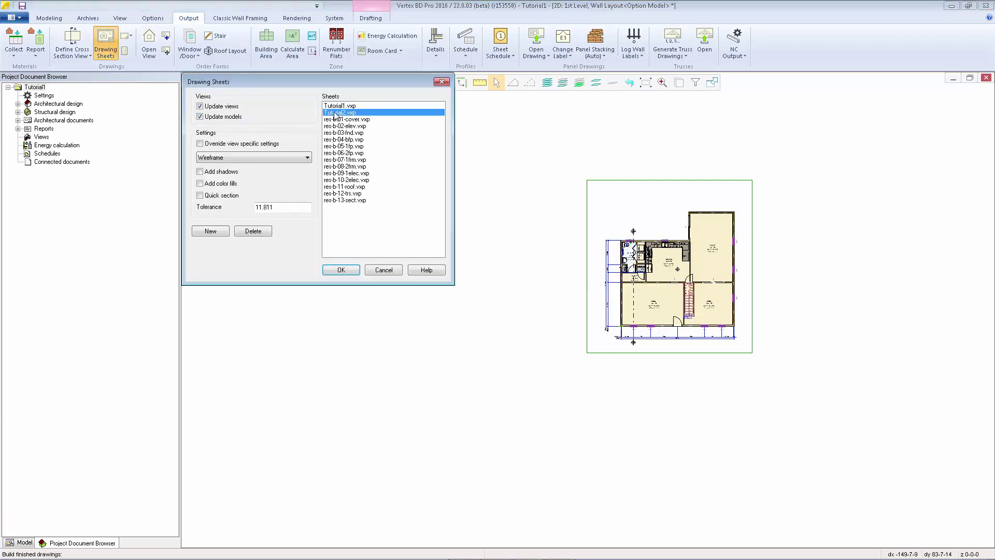
{"action": "left_click", "coordinate": [212, 107]}
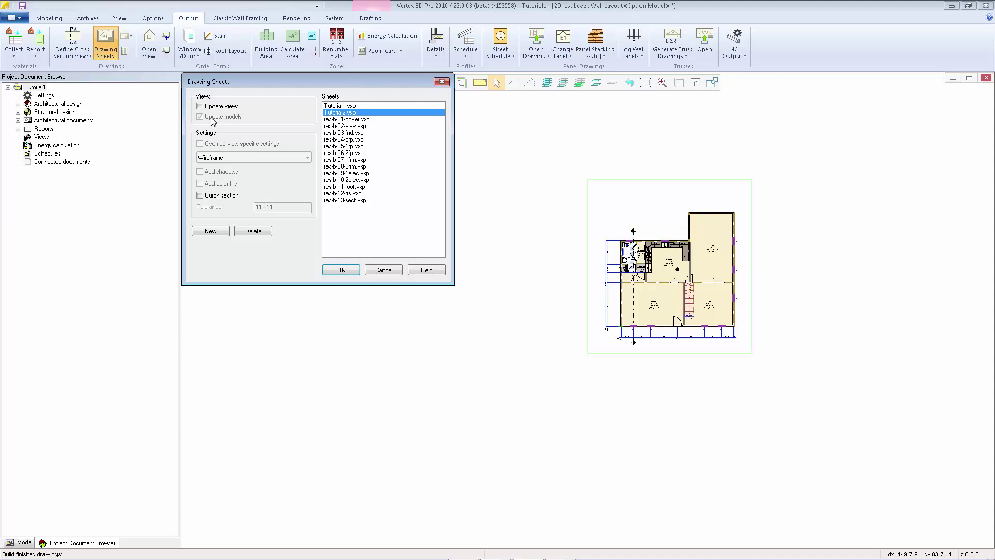
{"action": "left_click", "coordinate": [342, 270]}
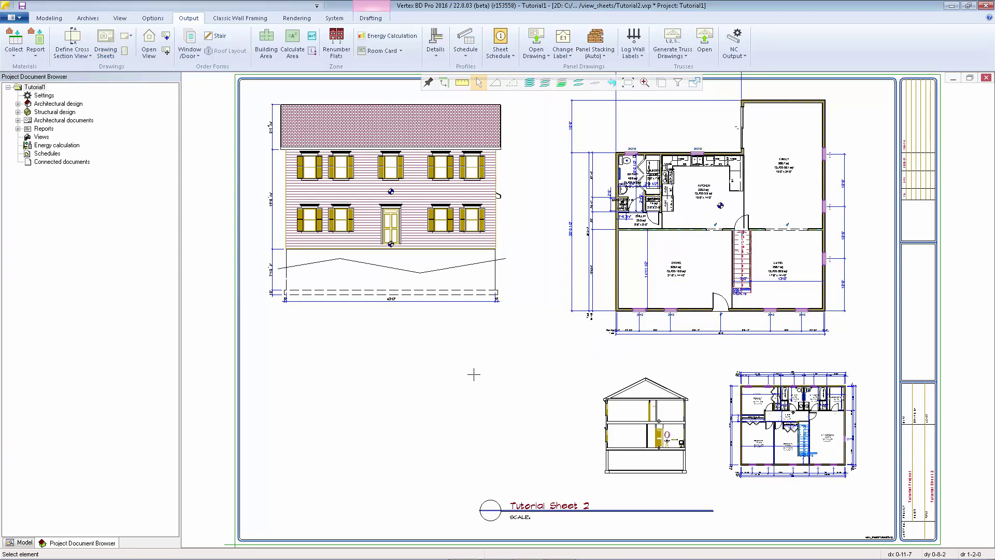
- Start adding Perspective View A to the sheet with a custom scale of 1:4000
{"action": "left_click", "coordinate": [166, 39]}
{"action": "left_click", "coordinate": [235, 100]}
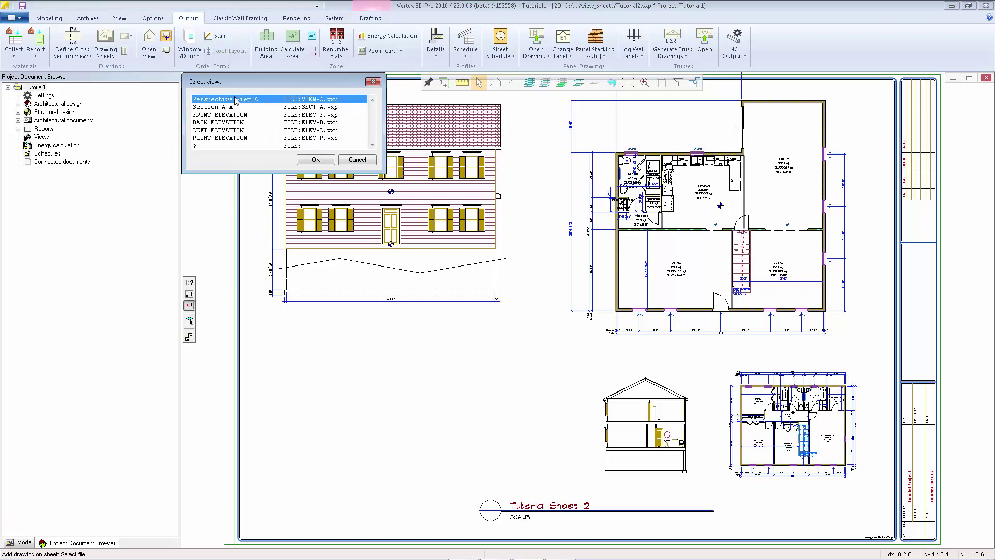
{"action": "left_click", "coordinate": [311, 162]}
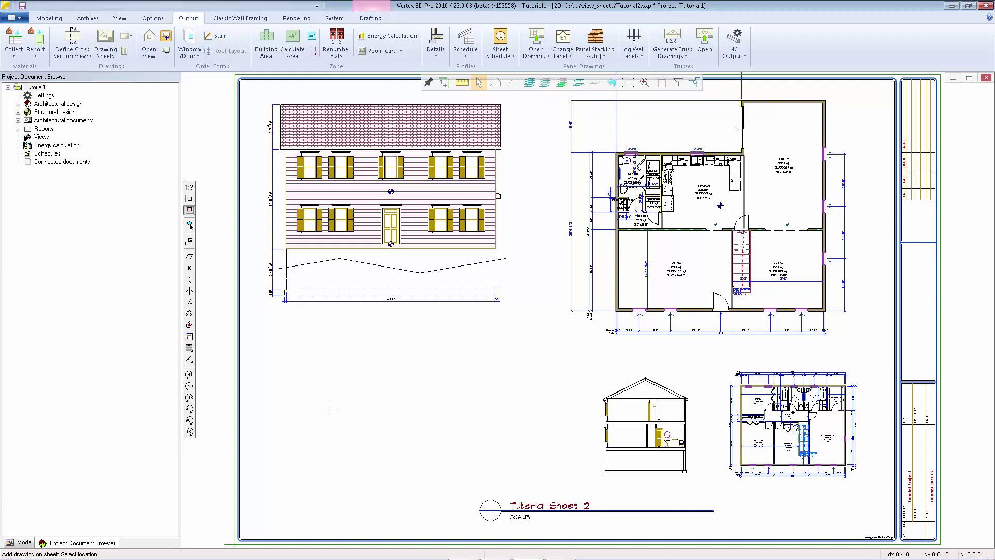
{"action": "scroll", "coordinate": [586, 309], "scroll_direction": "down", "scroll_amount": 10}
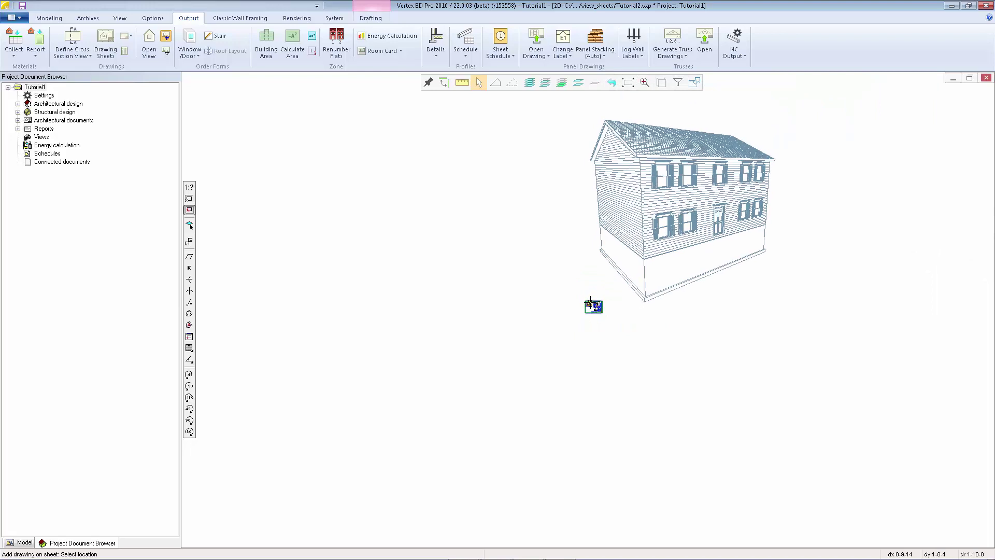
{"action": "left_click", "coordinate": [190, 189]}
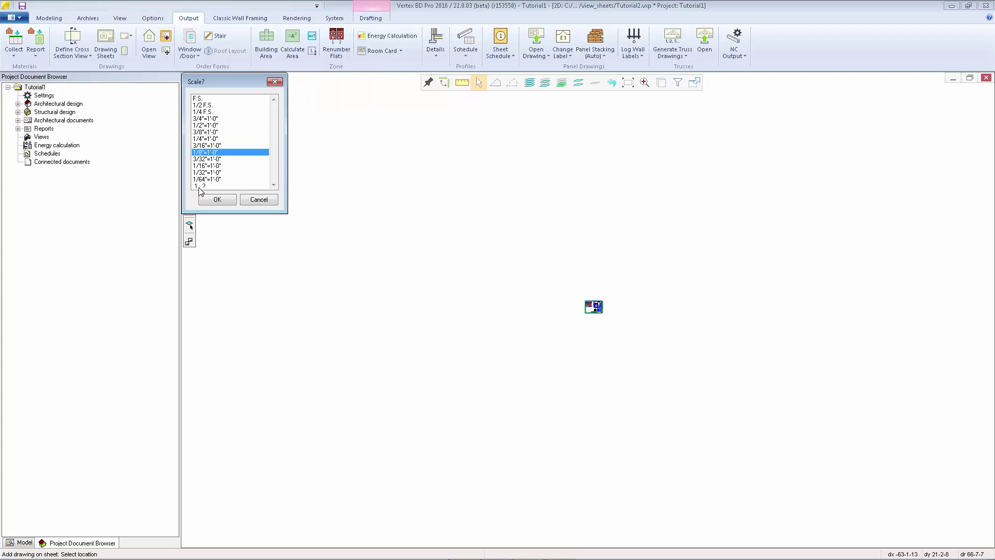
{"action": "double_click", "coordinate": [206, 186]}
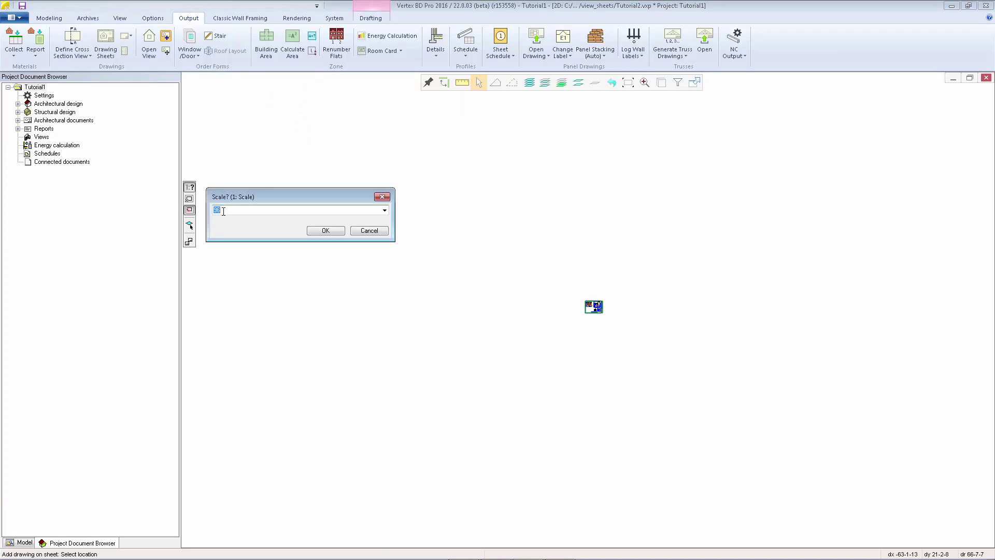
{"action": "key", "text": "BackSpace"}
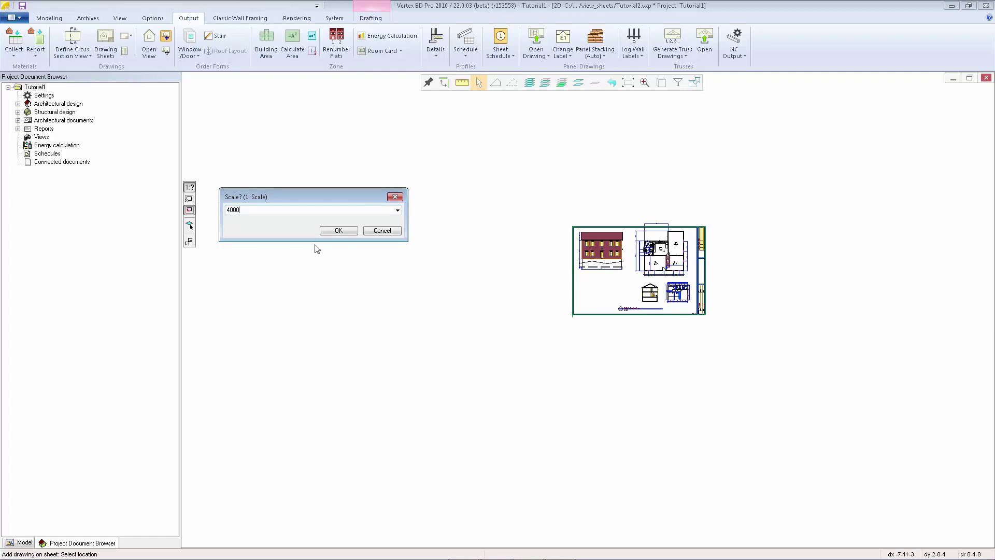
{"action": "left_click", "coordinate": [337, 230]}
- Place the perspective view below the front elevation, and close the Tutorial2.vxp sheet with its changes saved
{"action": "scroll", "coordinate": [587, 309], "scroll_direction": "up", "scroll_amount": 4}
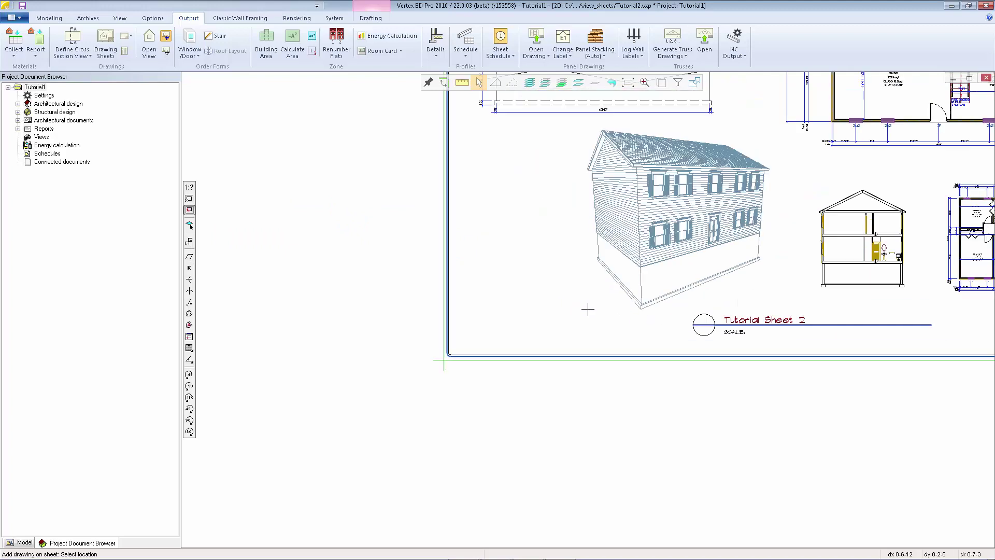
{"action": "left_click", "coordinate": [527, 322]}
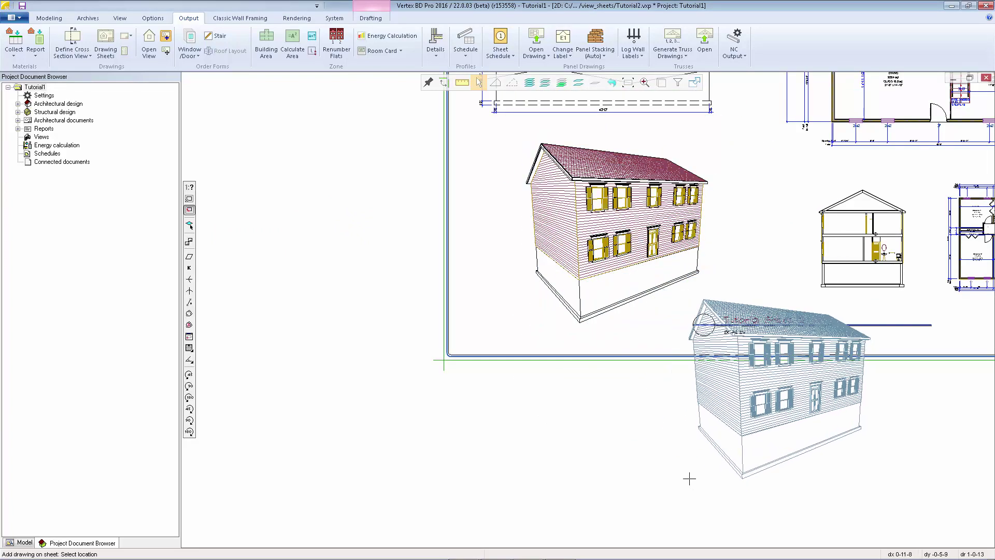
{"action": "key", "text": "Escape"}
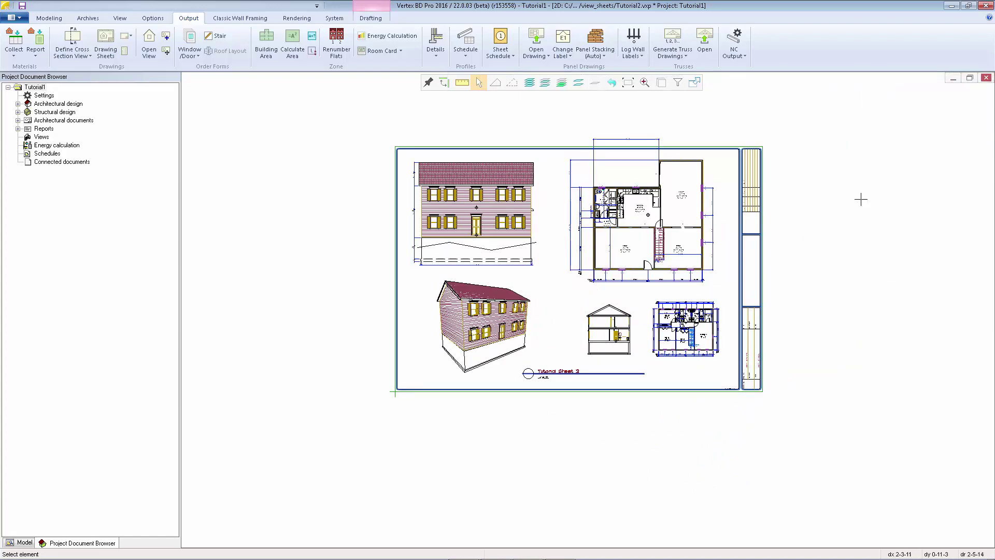
{"action": "left_click", "coordinate": [987, 77]}
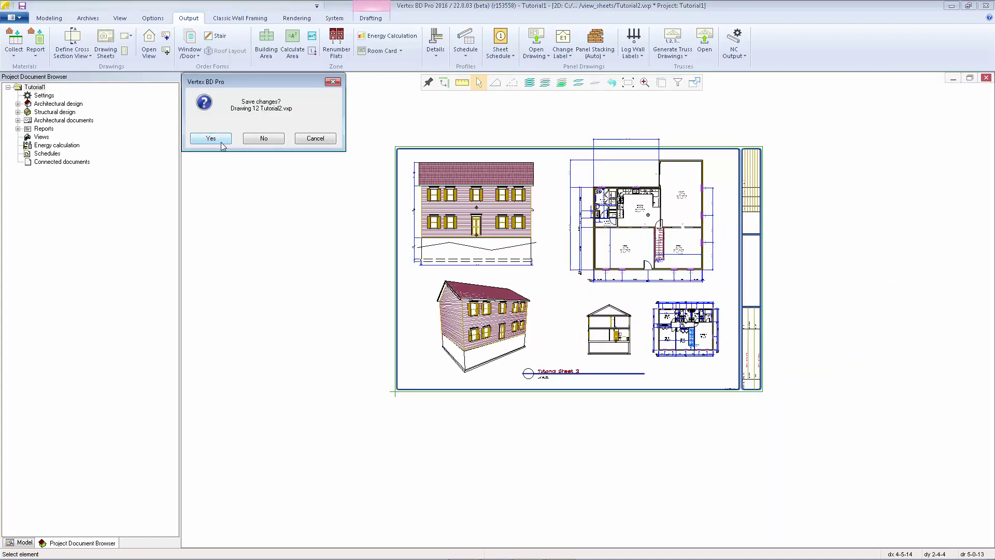
{"action": "left_click", "coordinate": [211, 138]}
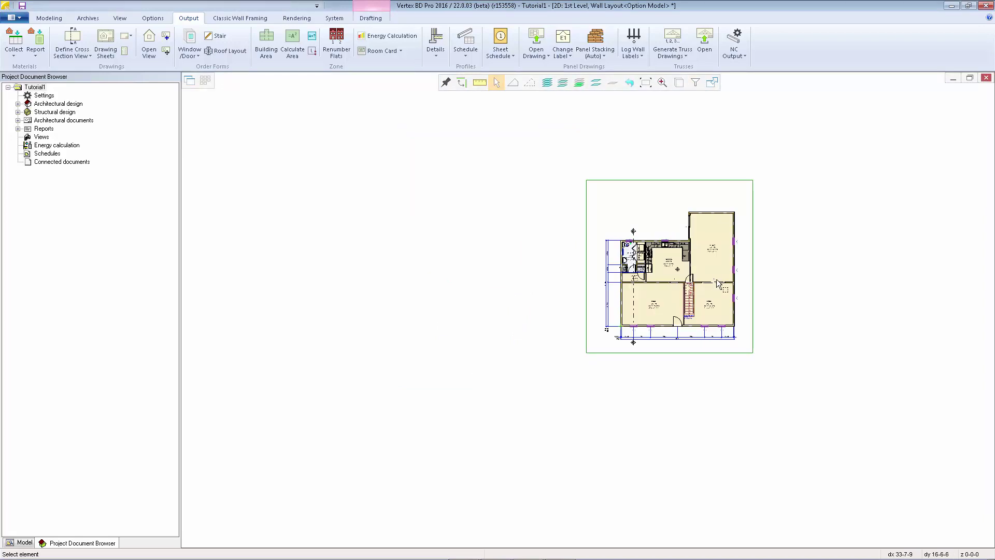
- Replace the front entry door in the 3D model with an Exterior Double - 4 Panel door, and save the model
{"action": "right_click", "coordinate": [544, 227]}
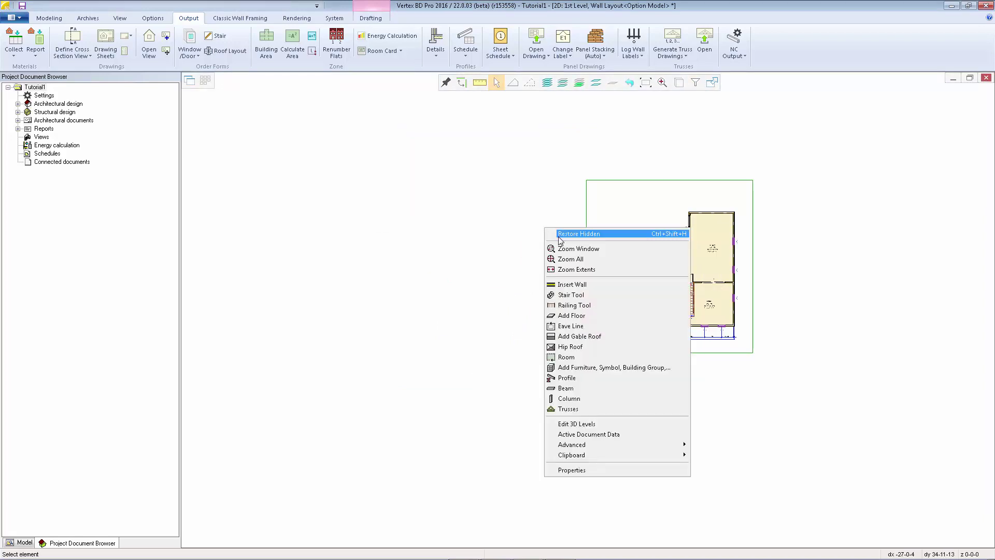
{"action": "left_click", "coordinate": [577, 250]}
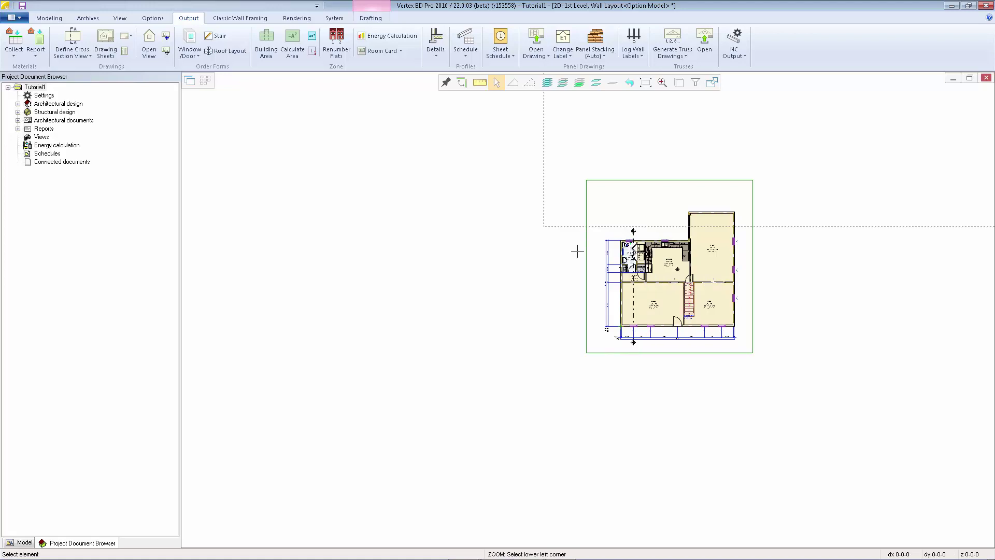
{"action": "left_click", "coordinate": [585, 350]}
{"action": "left_click", "coordinate": [756, 182]}
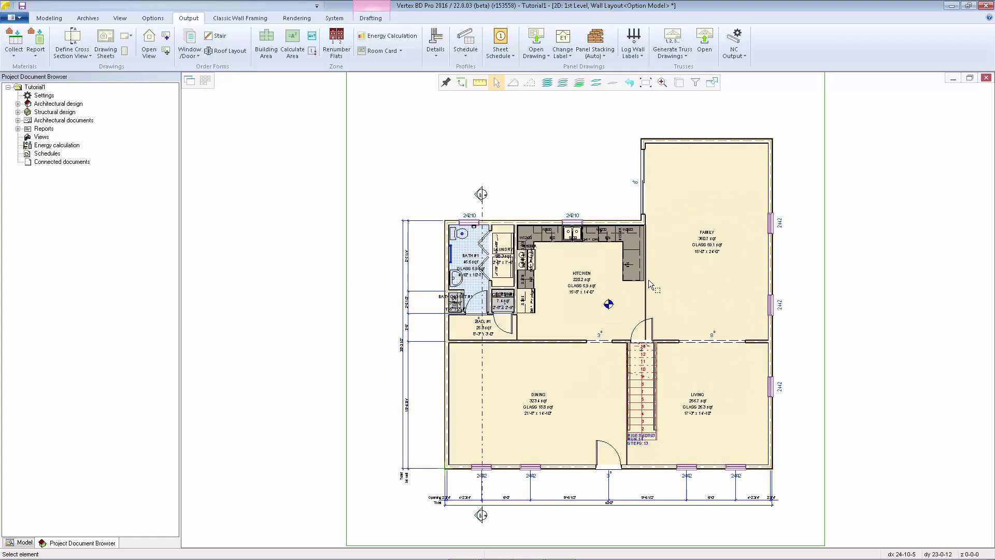
{"action": "key", "text": "space"}
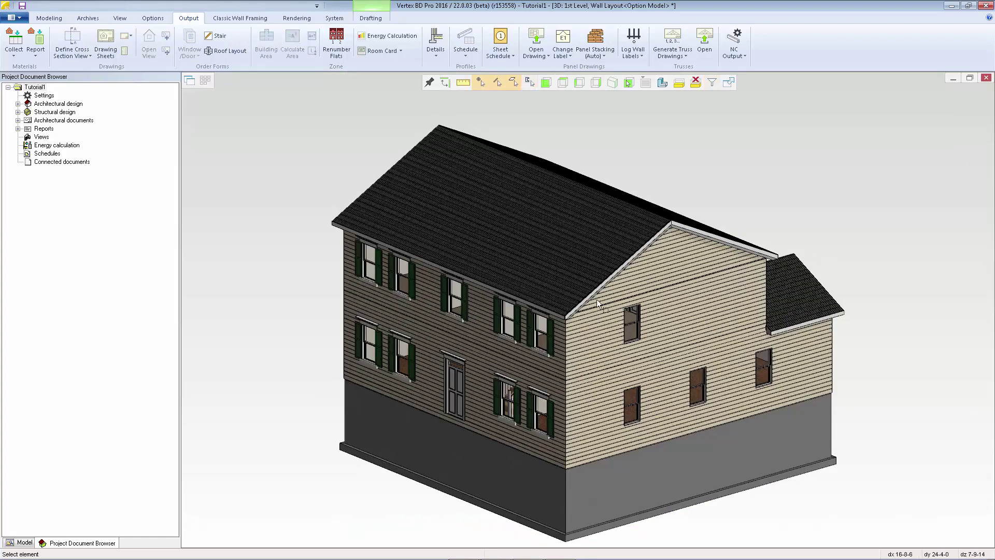
{"action": "double_click", "coordinate": [456, 389]}
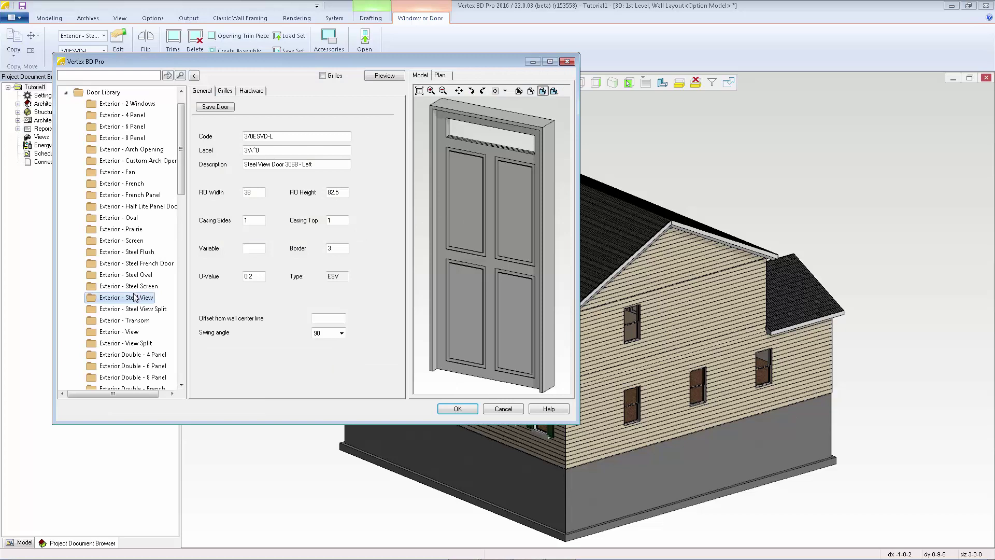
{"action": "left_click", "coordinate": [130, 356]}
{"action": "double_click", "coordinate": [236, 207]}
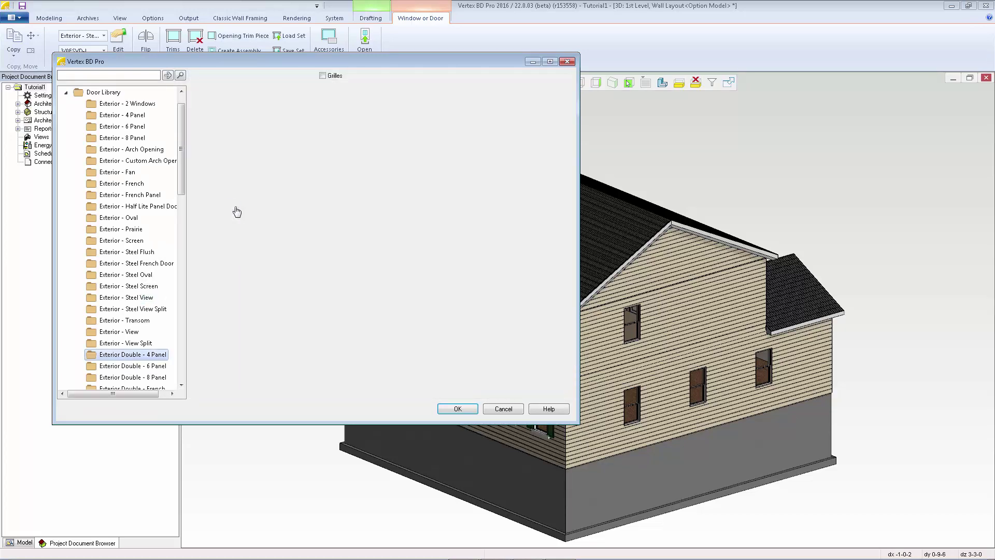
{"action": "left_click", "coordinate": [457, 409]}
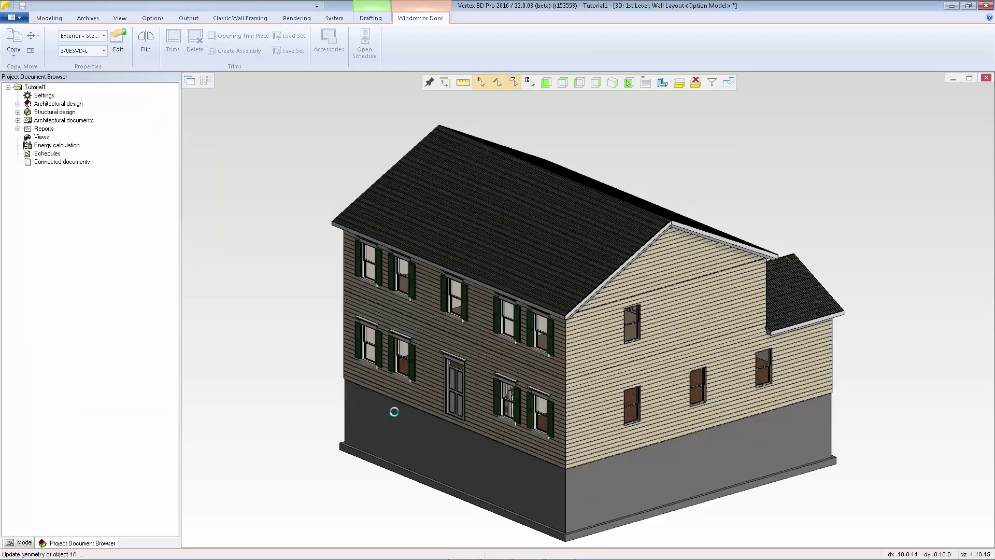
{"action": "left_click", "coordinate": [414, 406]}
{"action": "key", "text": "ctrl+s"}
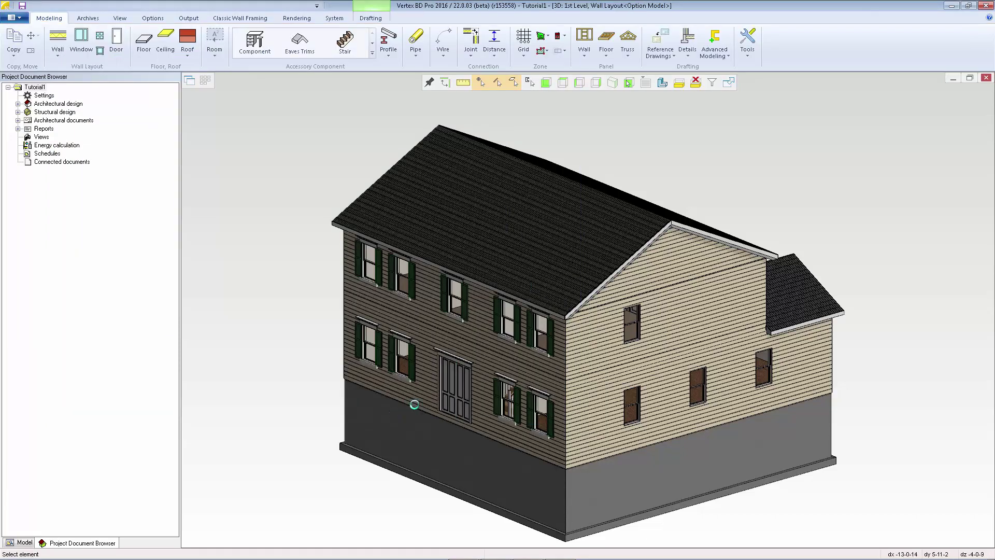
- Open the Tutorial2.vxp drawing sheet from the floor plan with both its views and models updated
{"action": "key", "text": "ctrl+Tab"}
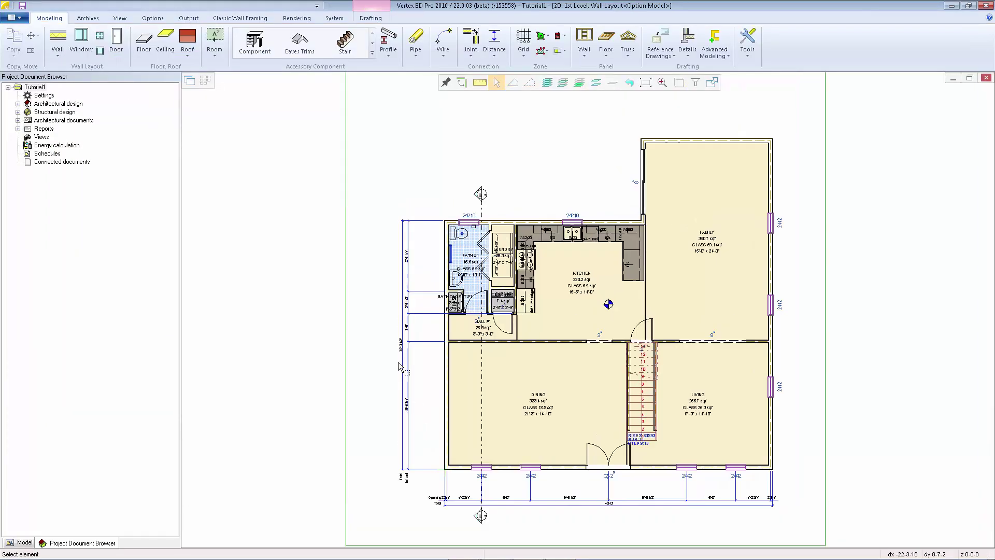
{"action": "left_click", "coordinate": [190, 19]}
{"action": "left_click", "coordinate": [106, 44]}
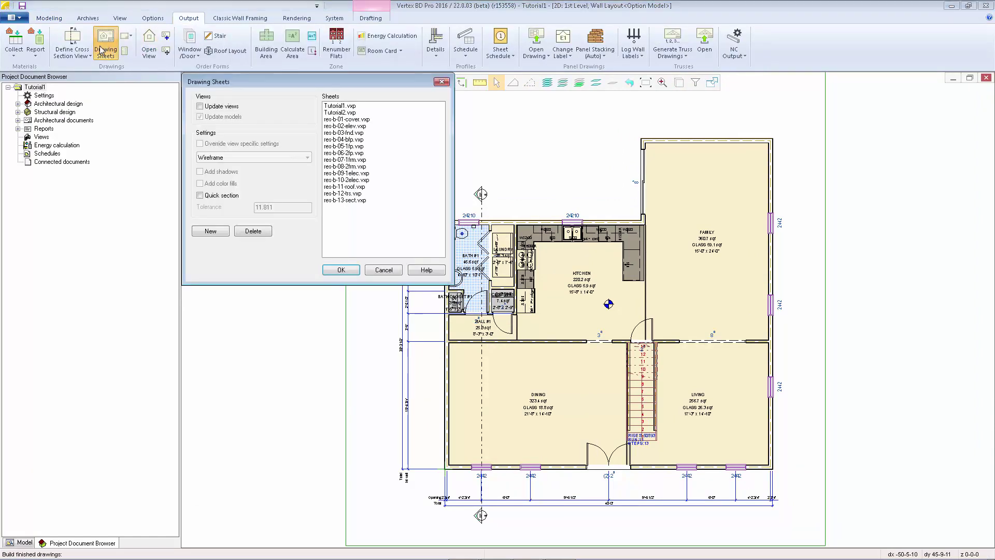
{"action": "left_click", "coordinate": [355, 113]}
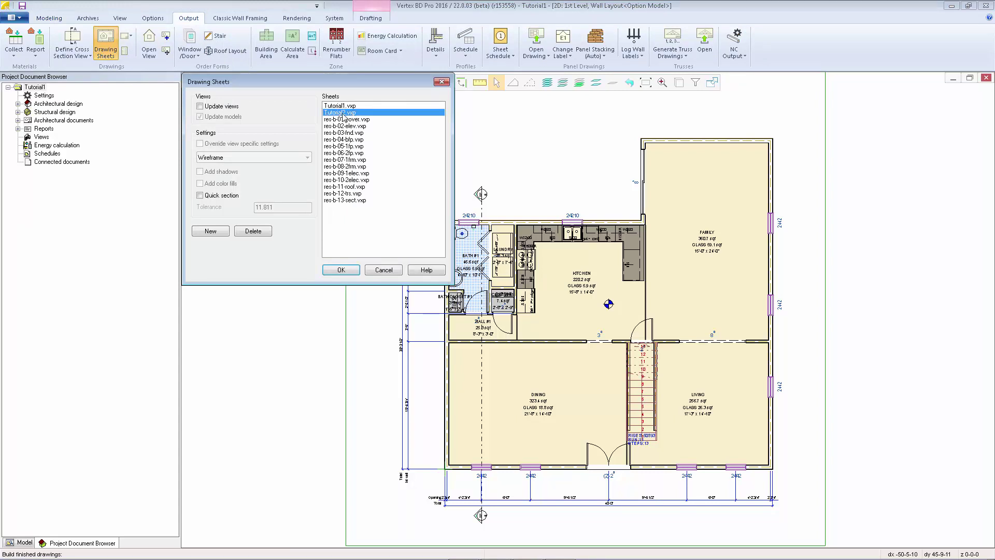
{"action": "left_click", "coordinate": [209, 107]}
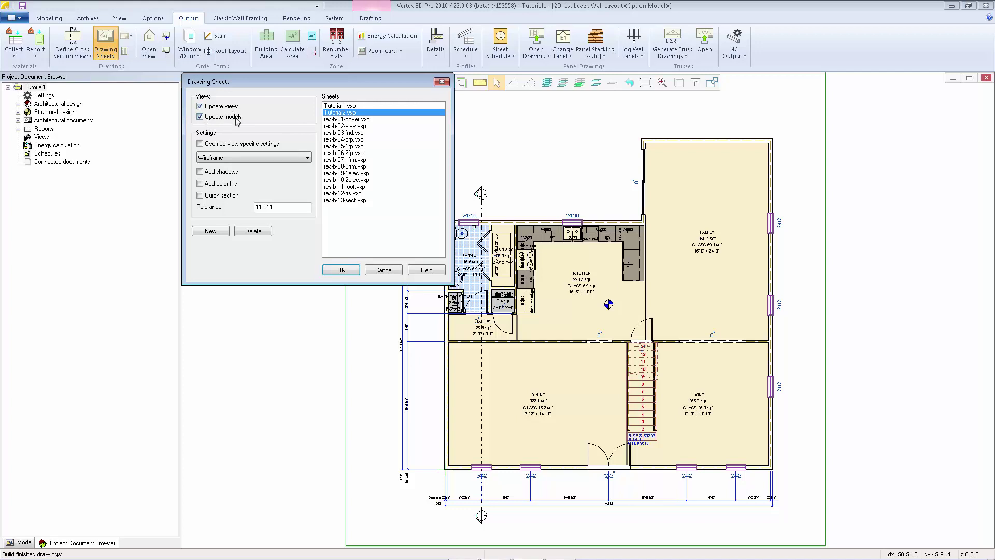
{"action": "left_click", "coordinate": [334, 270]}
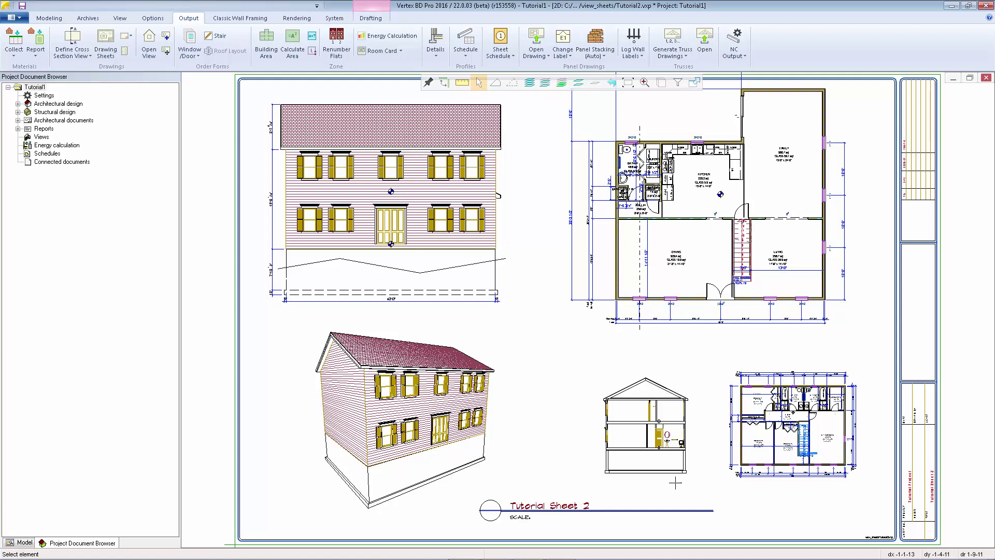
- Open the cross-section view drawing from the sheet for editing
{"action": "right_click", "coordinate": [563, 361]}
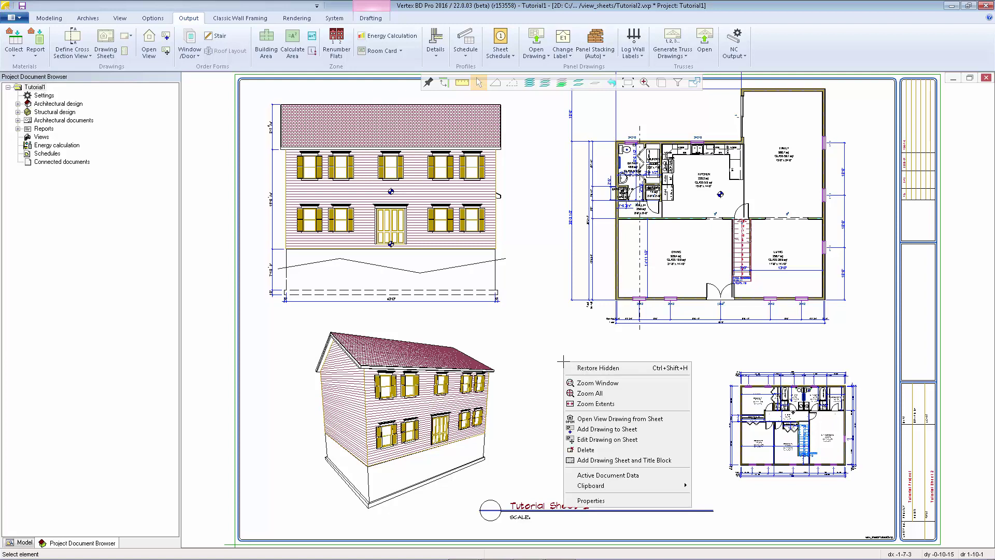
{"action": "left_click", "coordinate": [654, 422]}
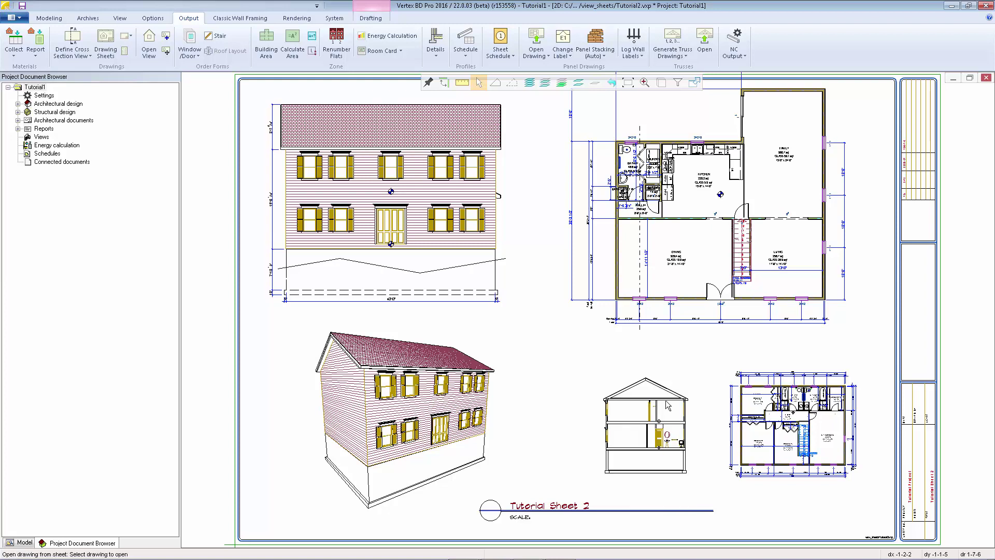
{"action": "left_click", "coordinate": [632, 448]}
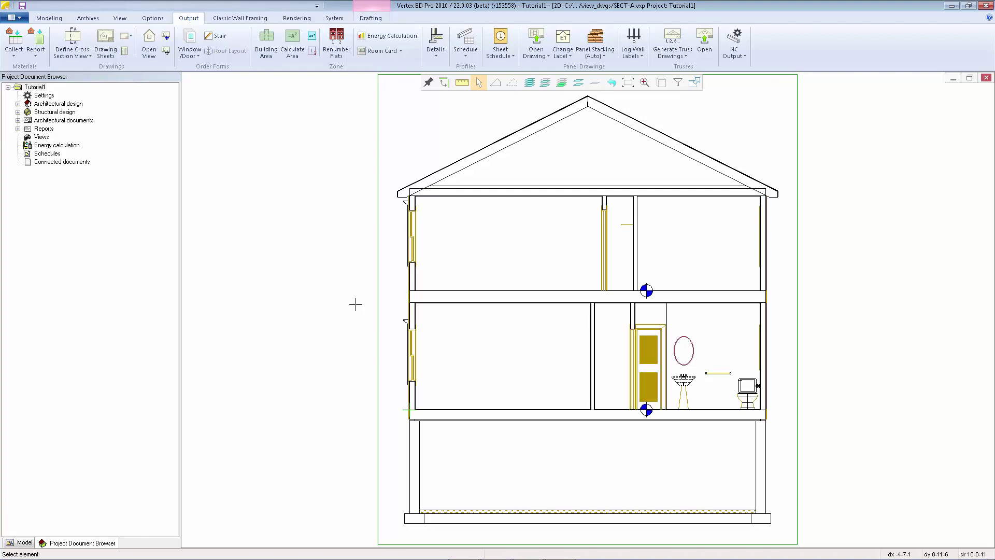
- Add a vertical dimension chain beside the section's exterior wall, from the footing base through both floor levels and the roof bearing to the ridge
{"action": "left_click", "coordinate": [377, 19]}
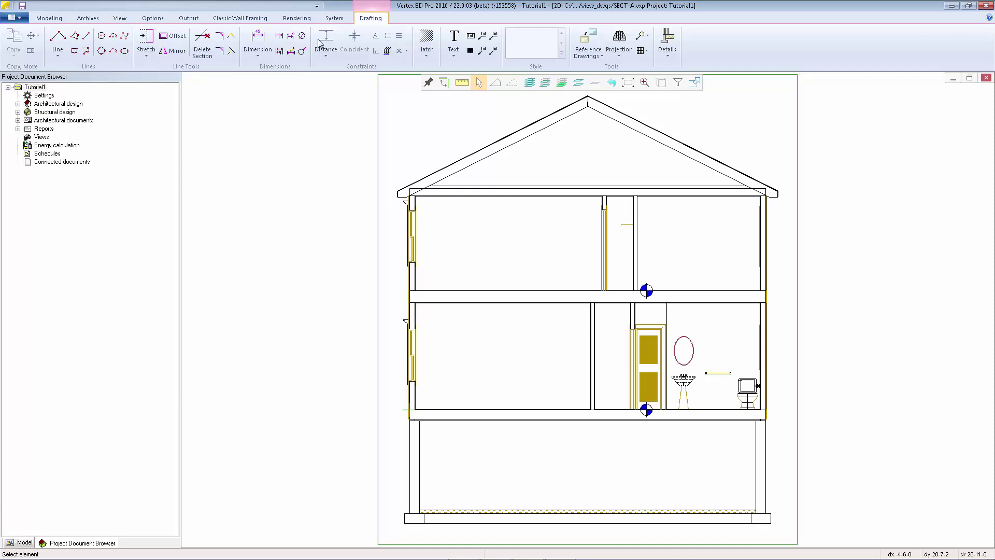
{"action": "left_click", "coordinate": [257, 49]}
{"action": "left_click", "coordinate": [274, 67]}
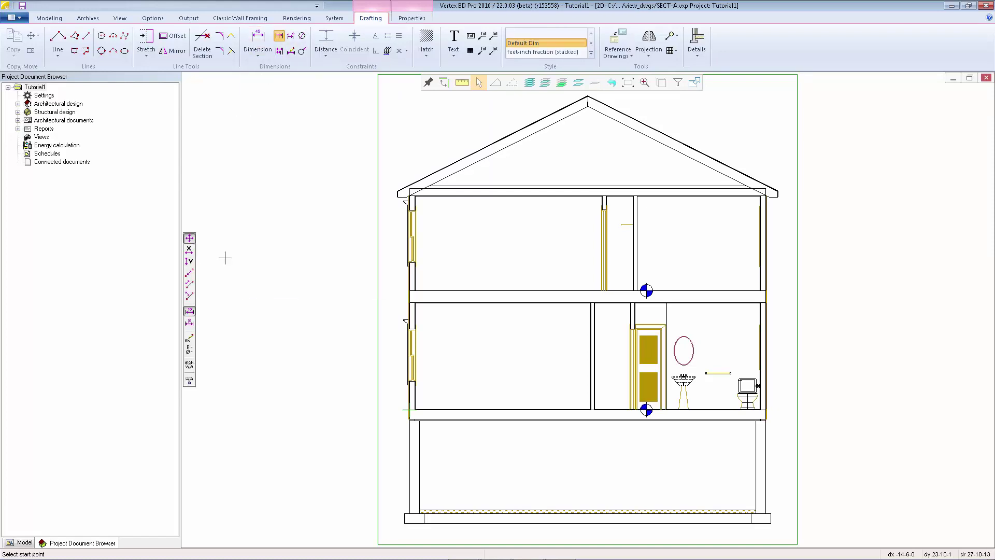
{"action": "left_click", "coordinate": [404, 523]}
{"action": "left_click", "coordinate": [409, 409]}
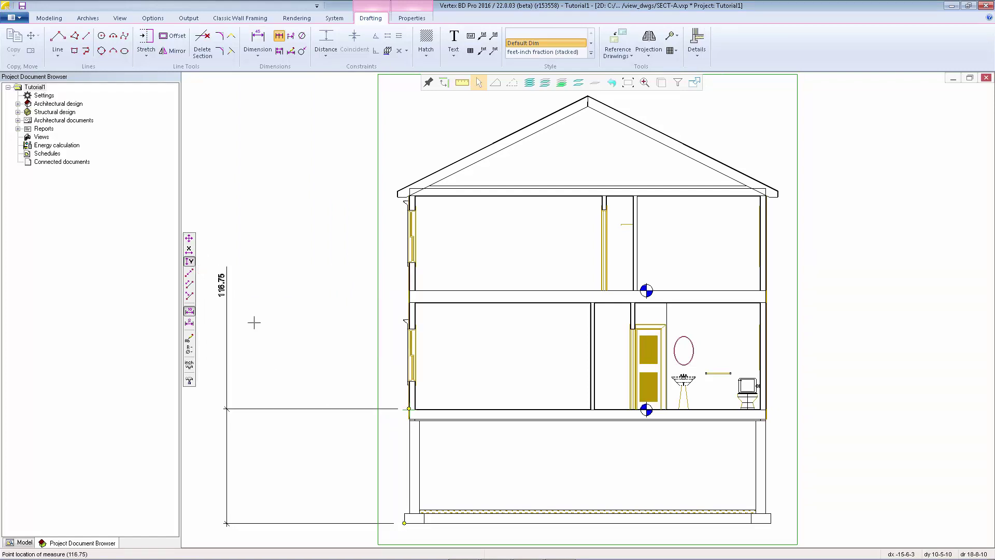
{"action": "left_click", "coordinate": [350, 456]}
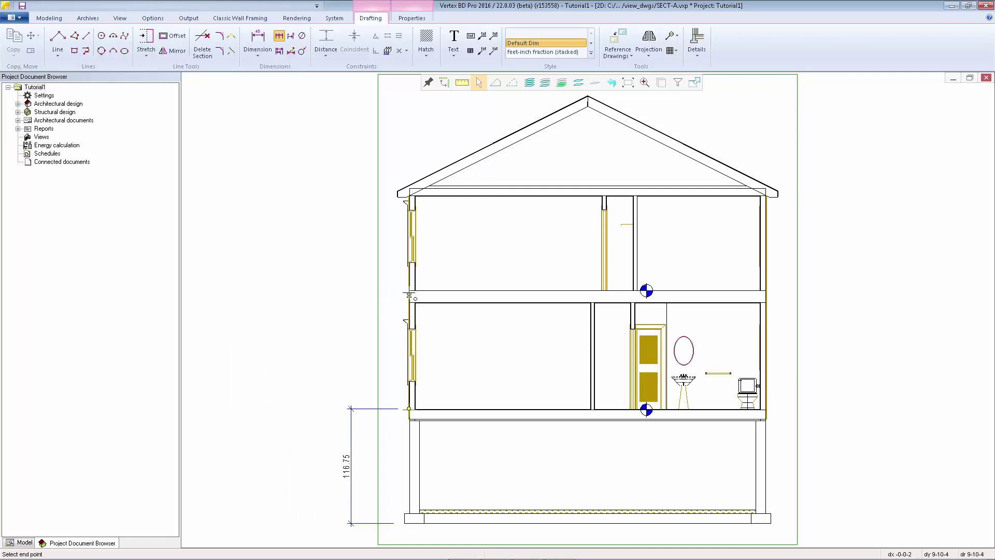
{"action": "left_click", "coordinate": [411, 290]}
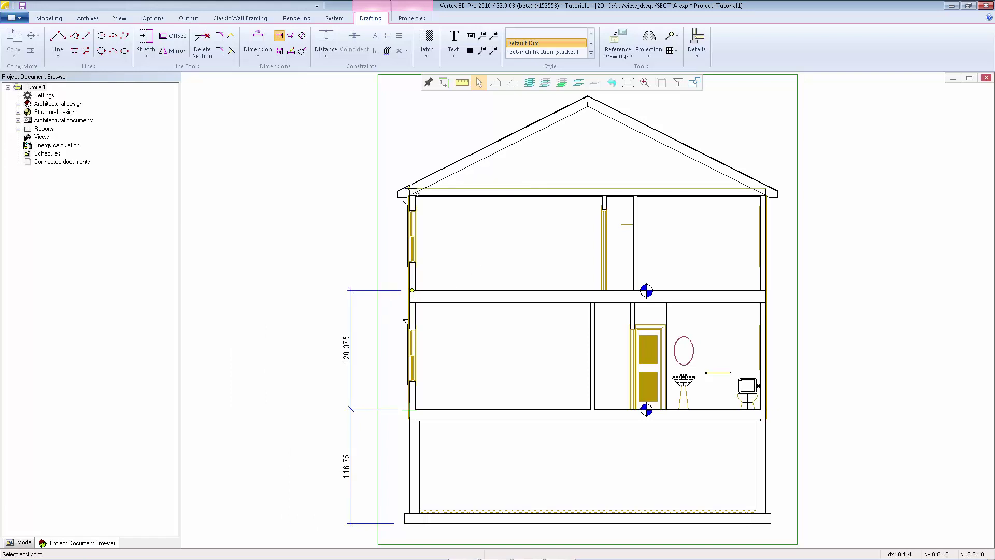
{"action": "left_click", "coordinate": [414, 187]}
{"action": "left_click", "coordinate": [588, 96]}
{"action": "key", "text": "Escape"}
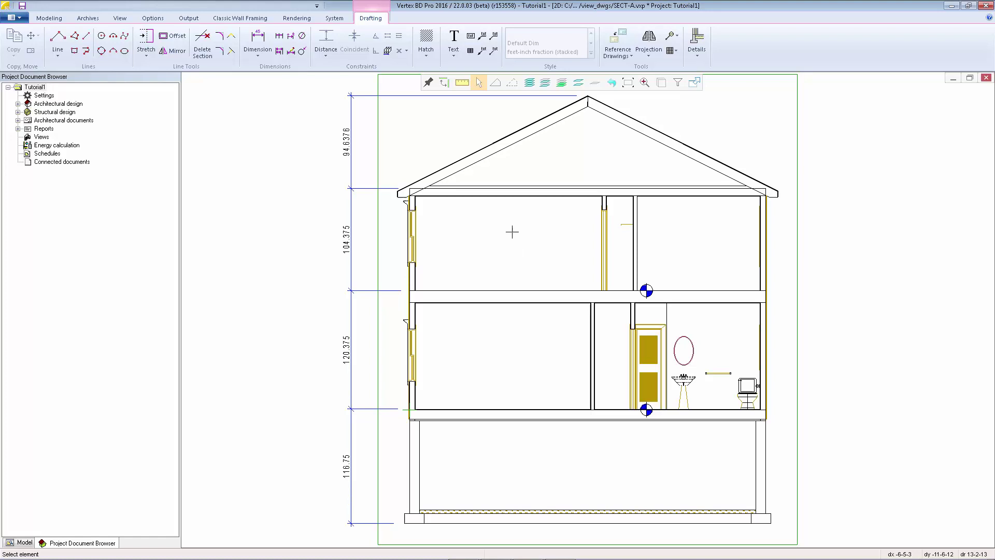
- Set the section view drawing's editing mode to Editing, where later updating will overwrite changes
{"action": "right_click", "coordinate": [512, 232]}
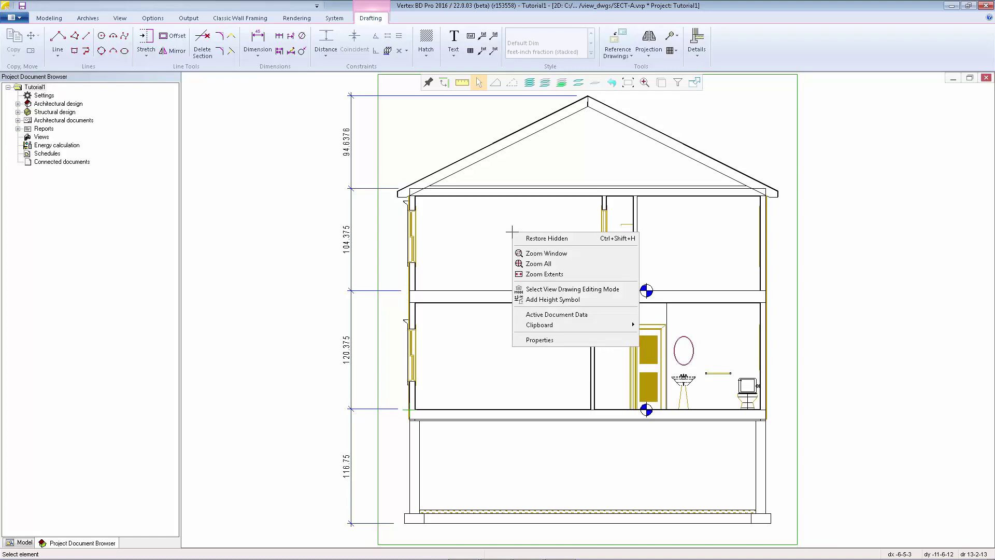
{"action": "left_click", "coordinate": [560, 290]}
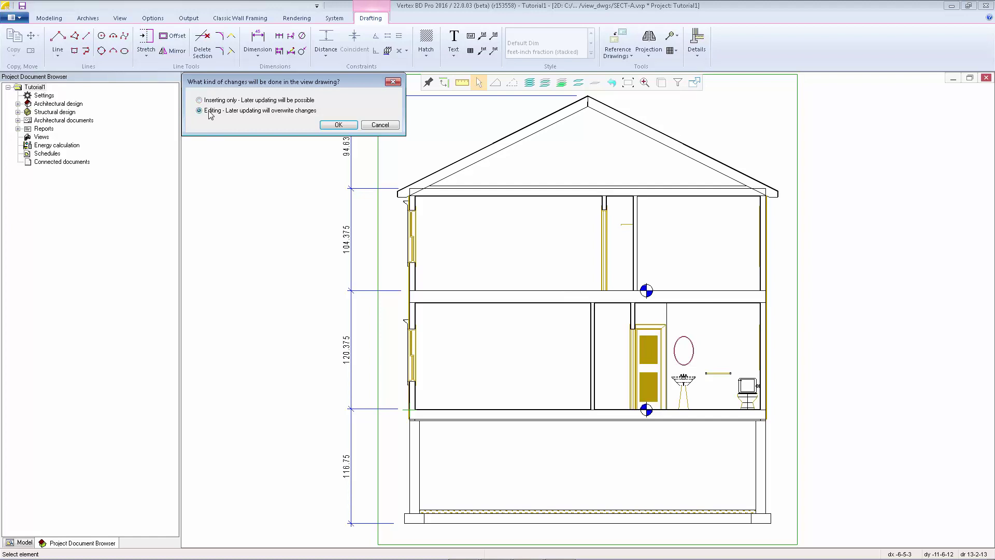
{"action": "left_click", "coordinate": [339, 126]}
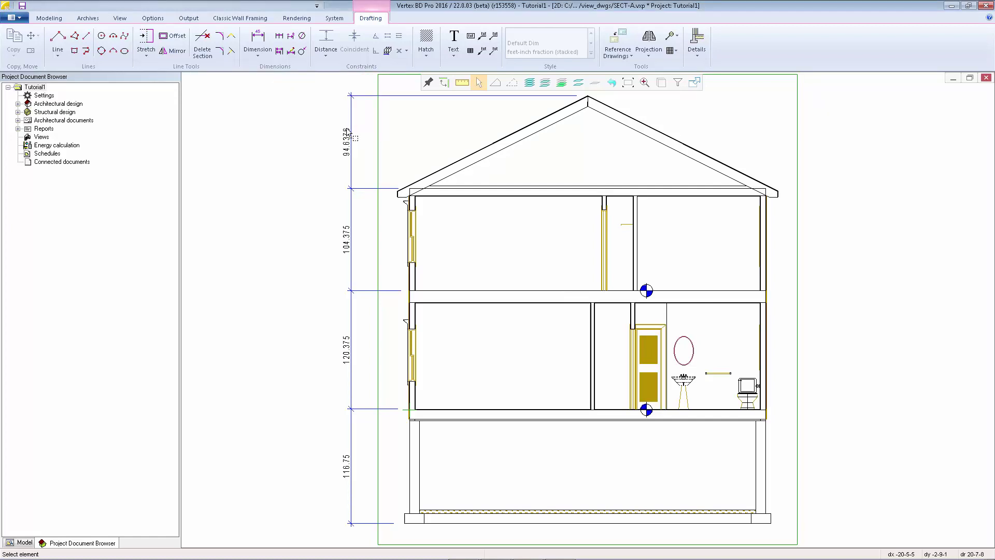